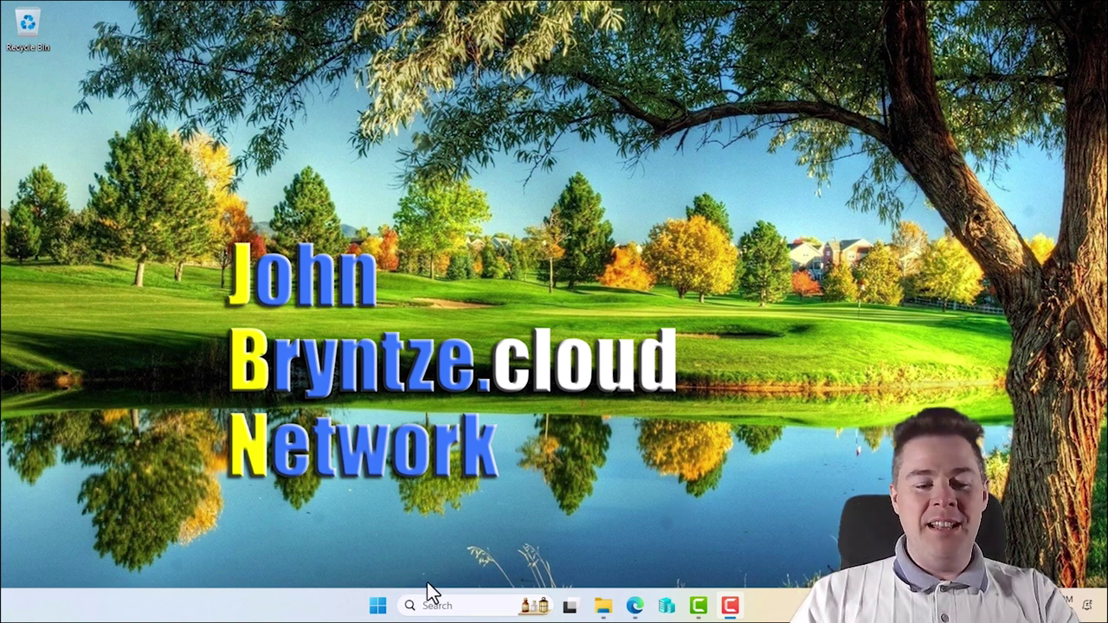
key(super+r)
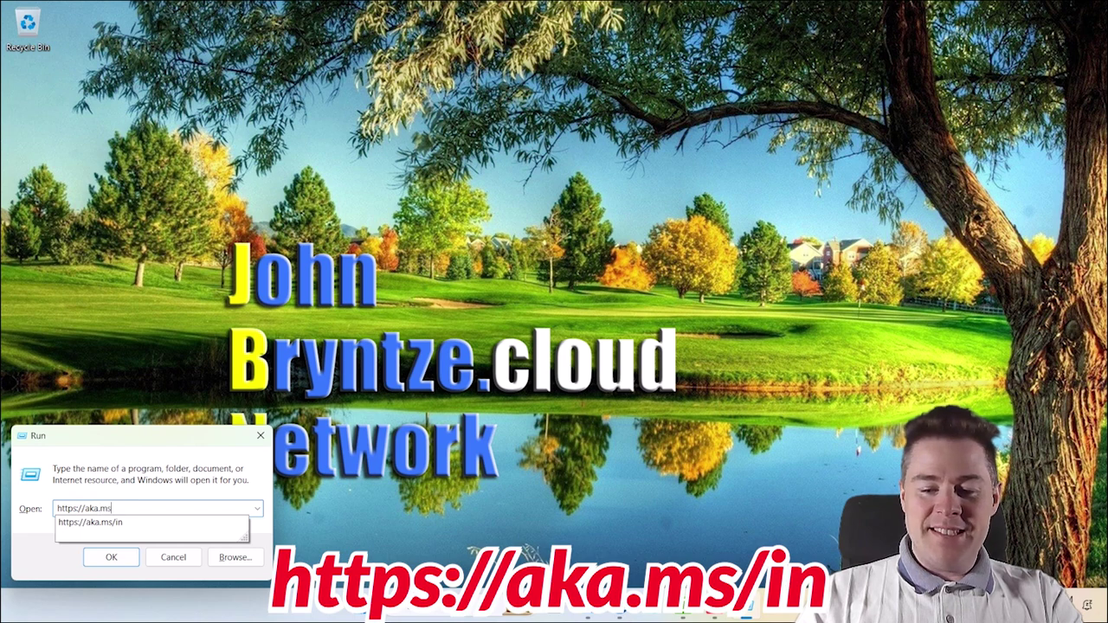
key(Return)
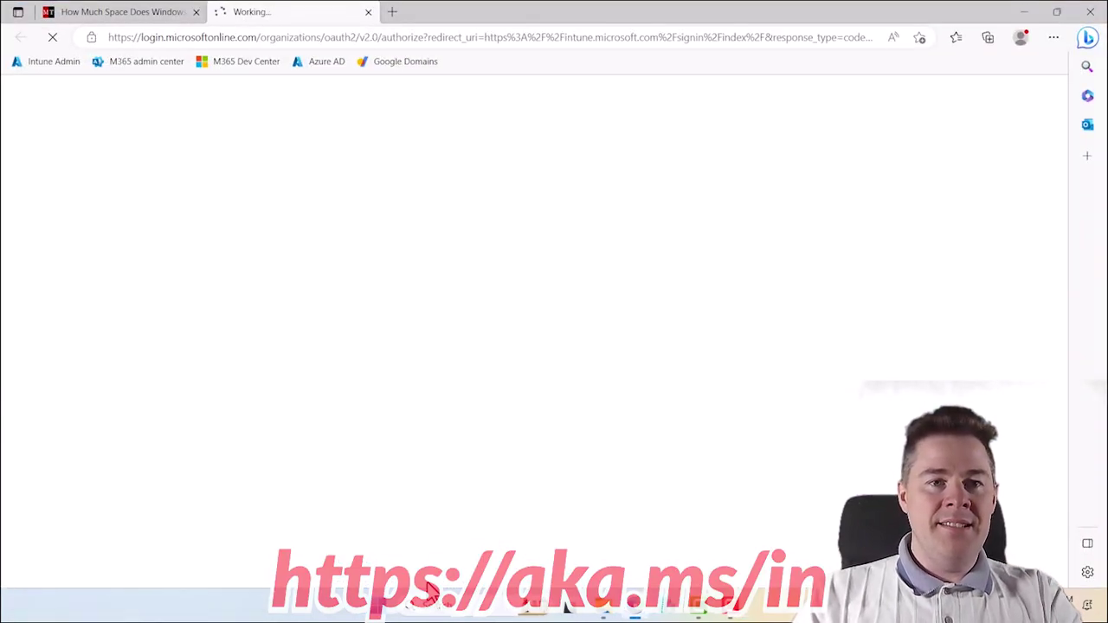
Review the 64 GB storage requirement in the Windows 11 disk space article, then return to Intune.
click(132, 19)
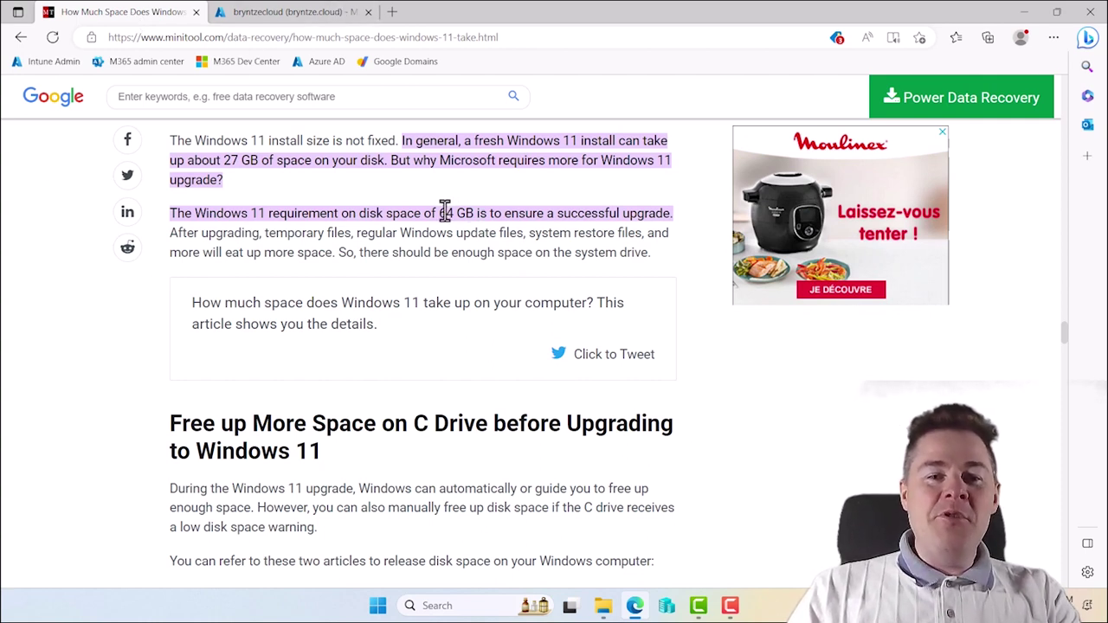
drag(439, 213, 475, 215)
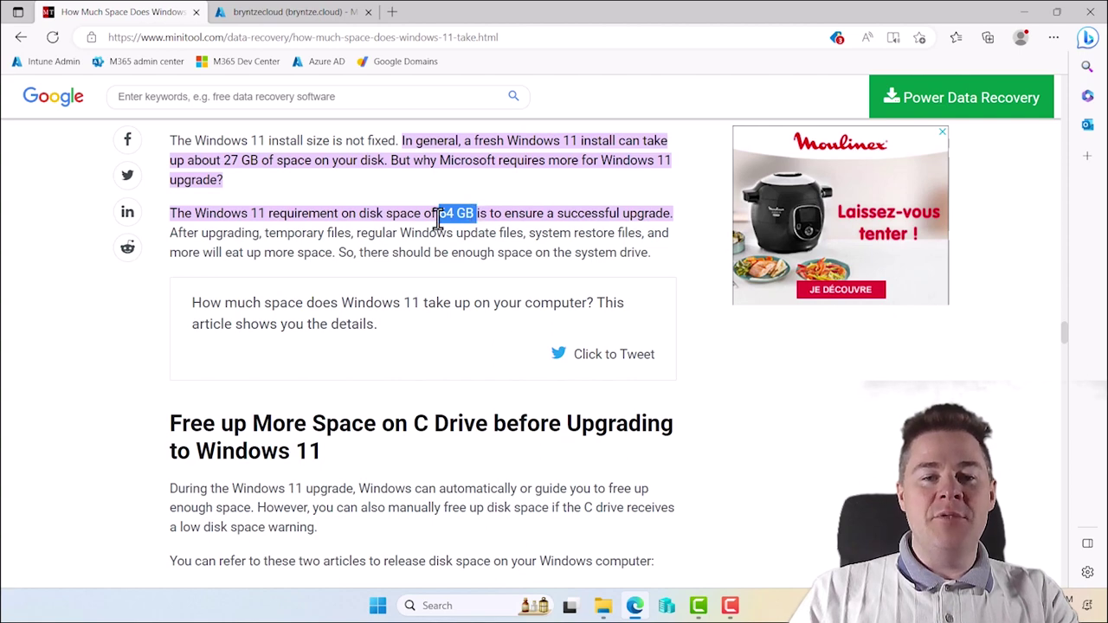
click(438, 218)
drag(438, 218, 470, 218)
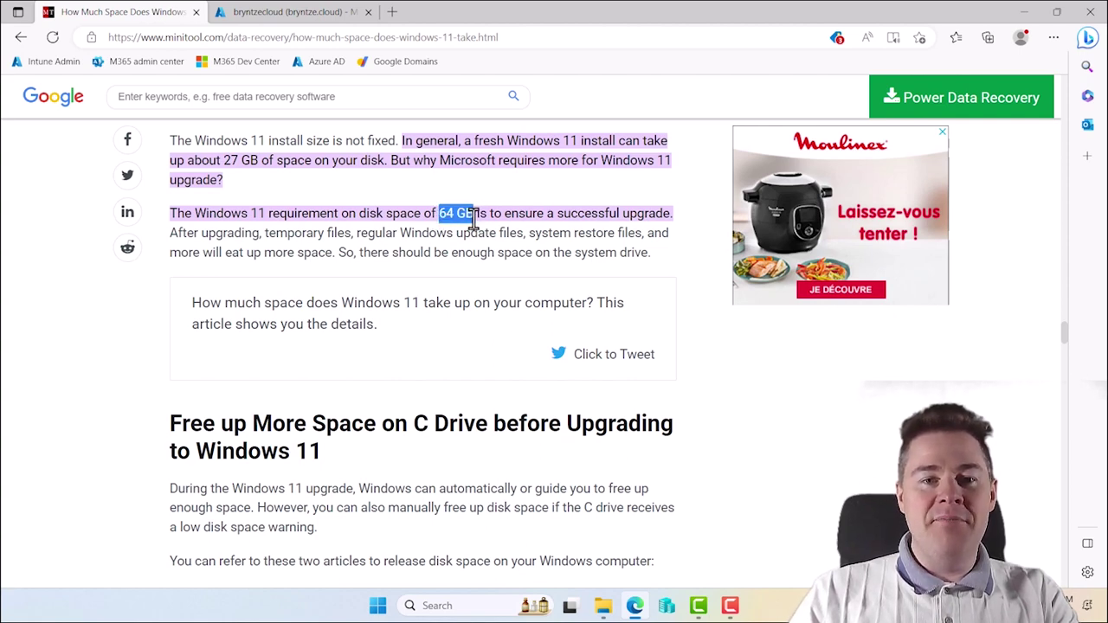
click(255, 17)
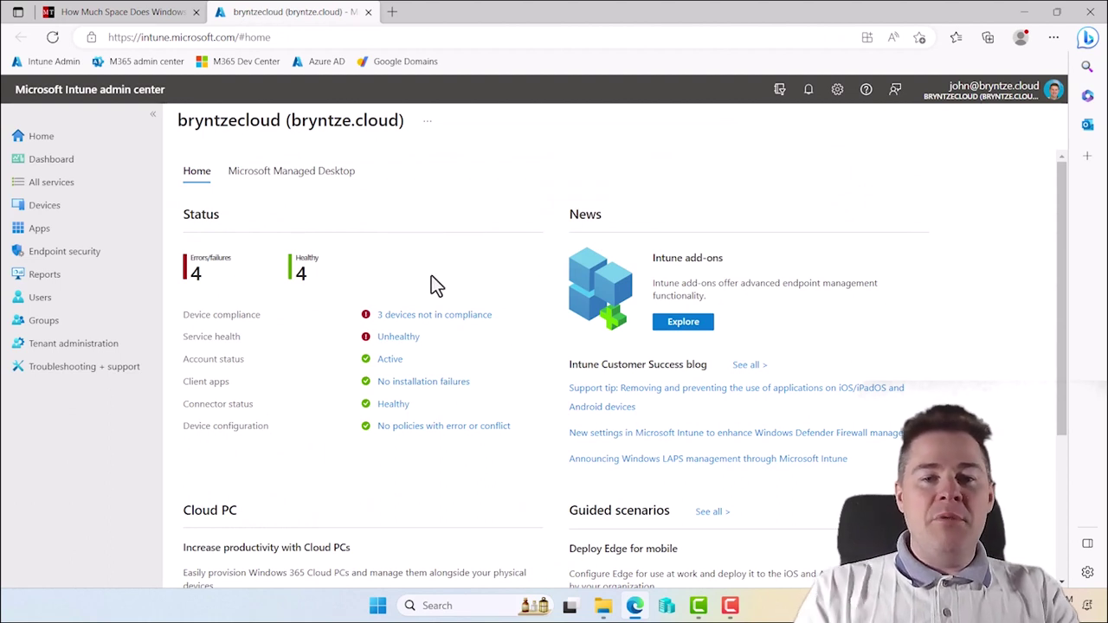
Check JBN-UBUNTU-02's hardware storage, which reports 0.00 B total and free space.
click(39, 216)
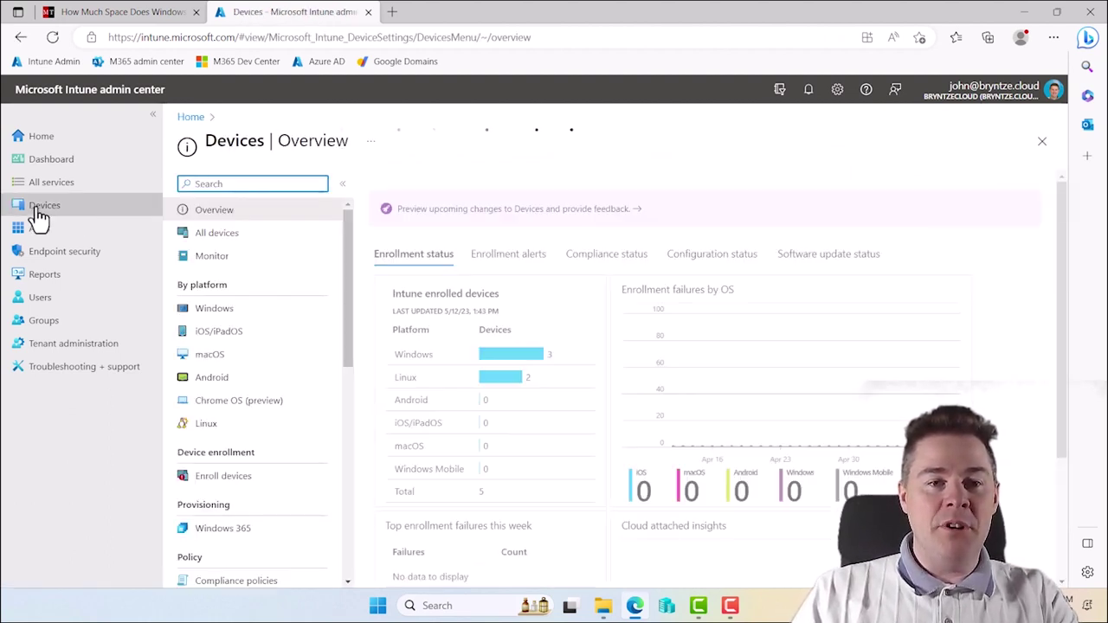
click(227, 235)
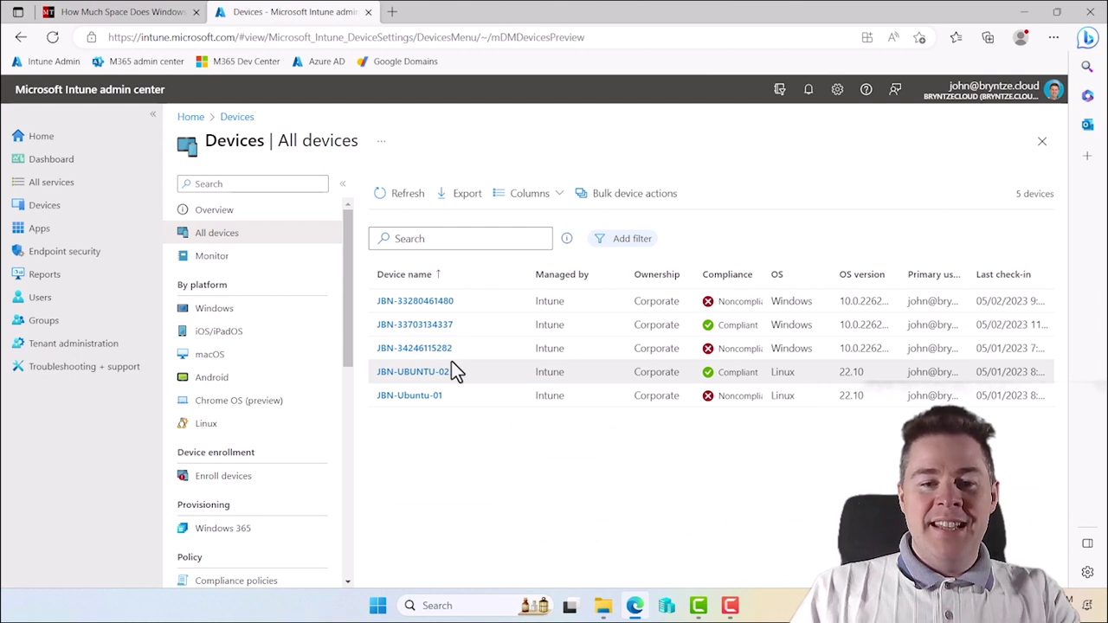
click(410, 375)
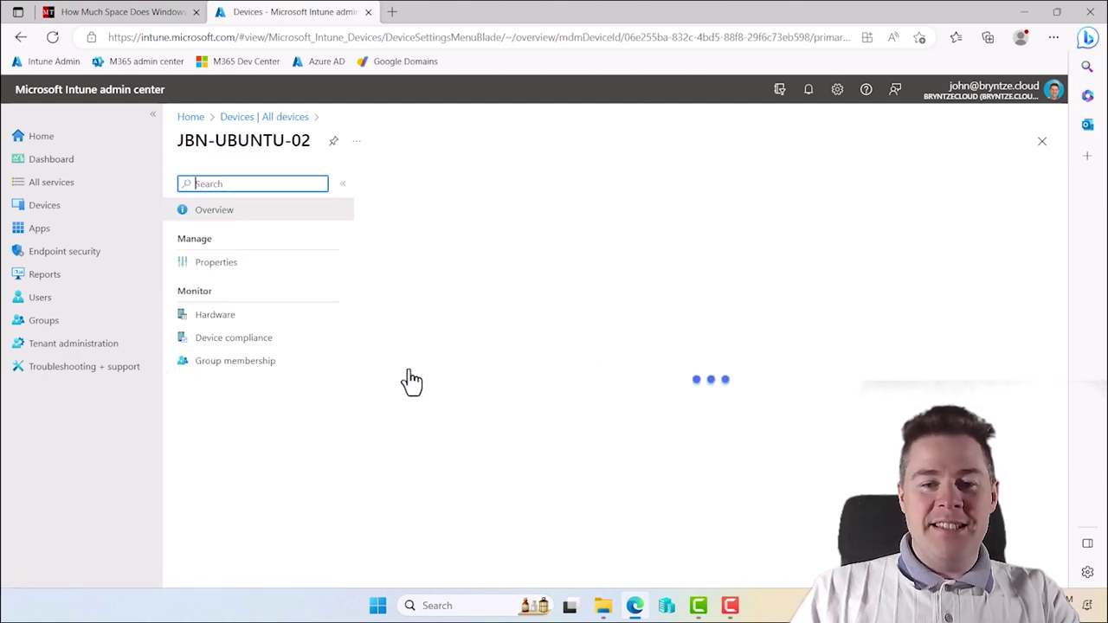
click(216, 315)
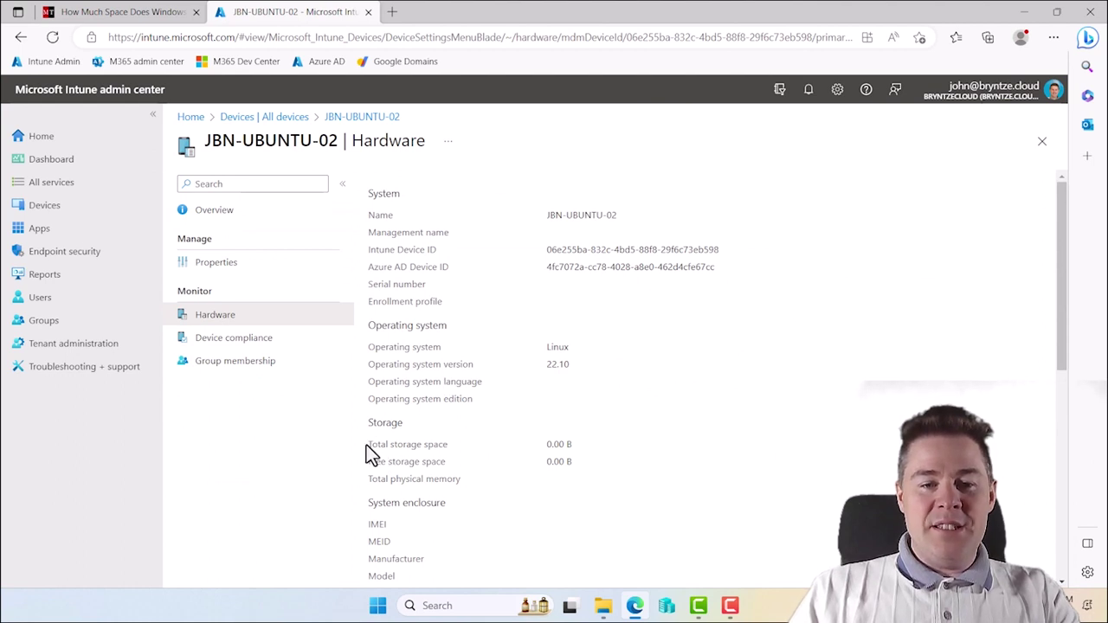
drag(367, 444, 444, 444)
drag(549, 445, 575, 447)
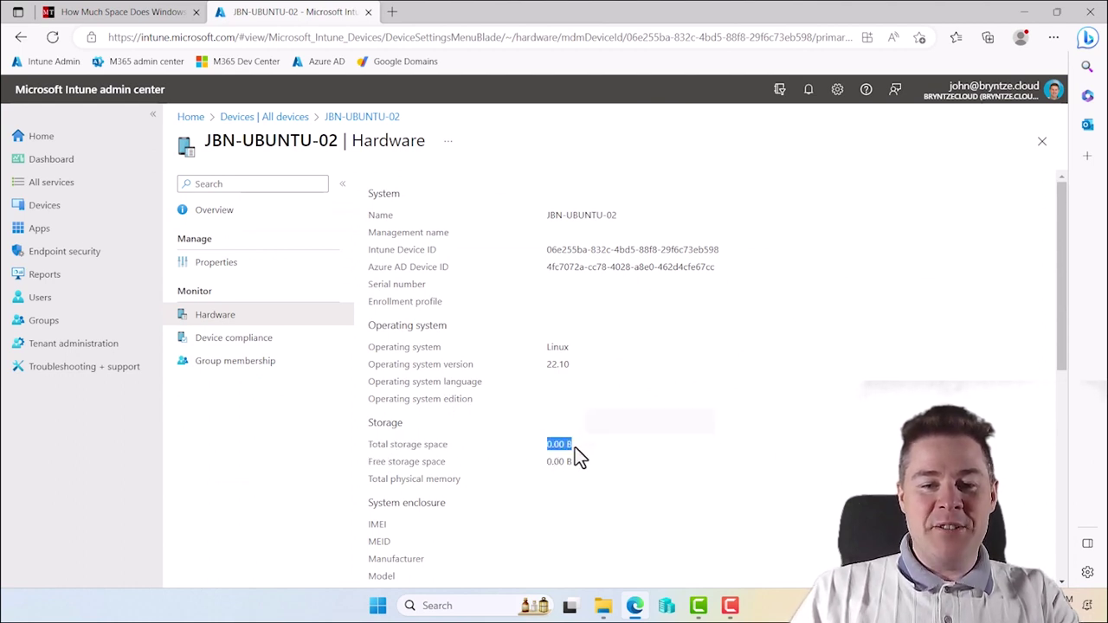
drag(367, 461, 443, 462)
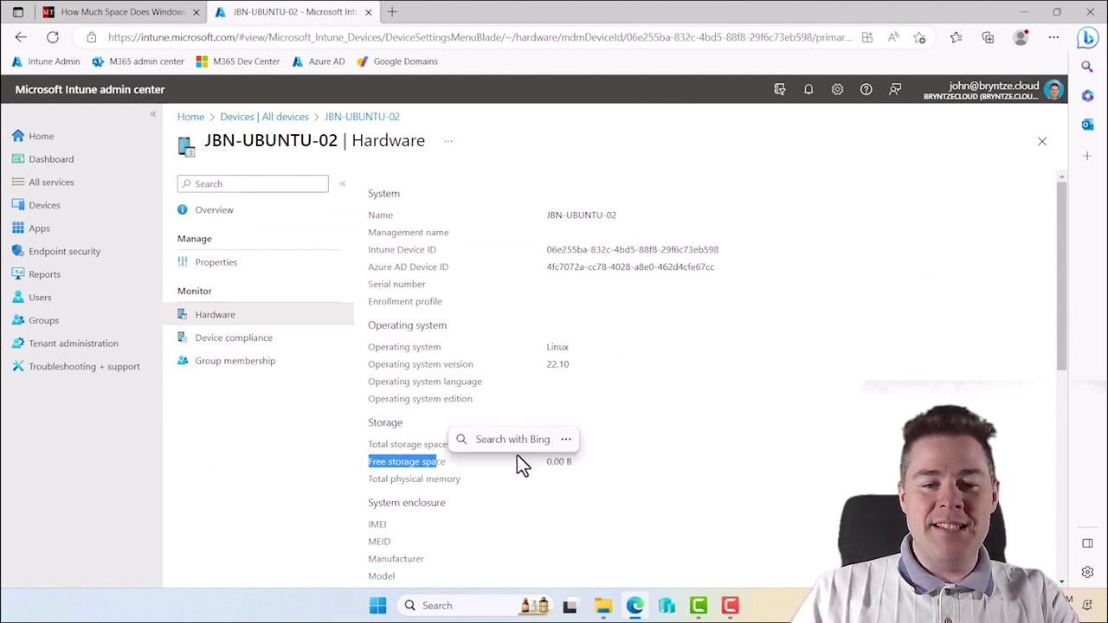
click(285, 118)
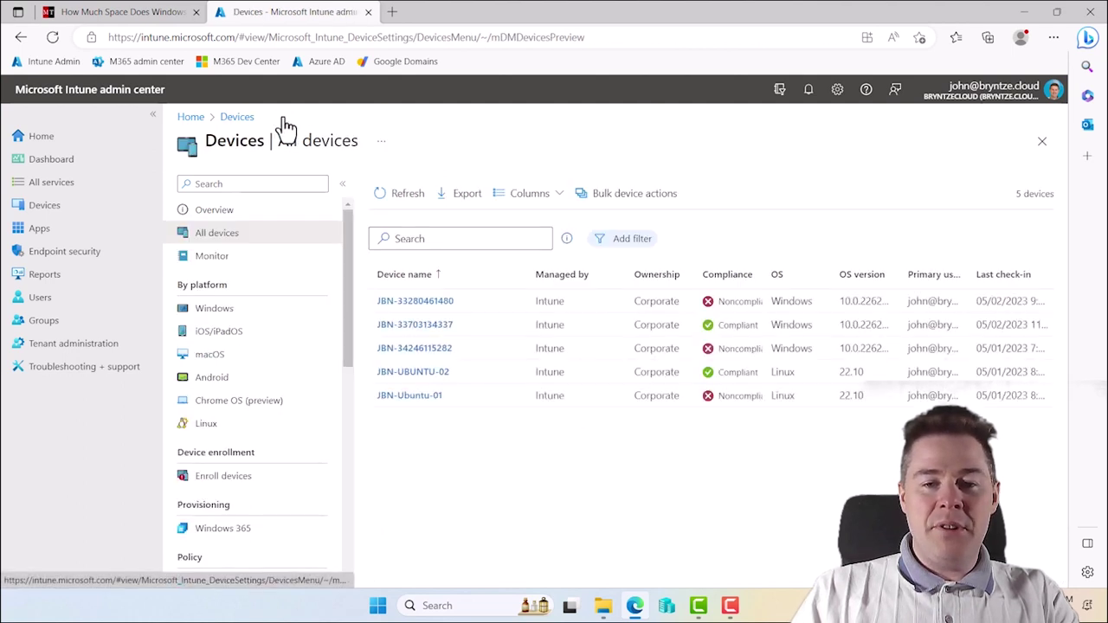
click(422, 303)
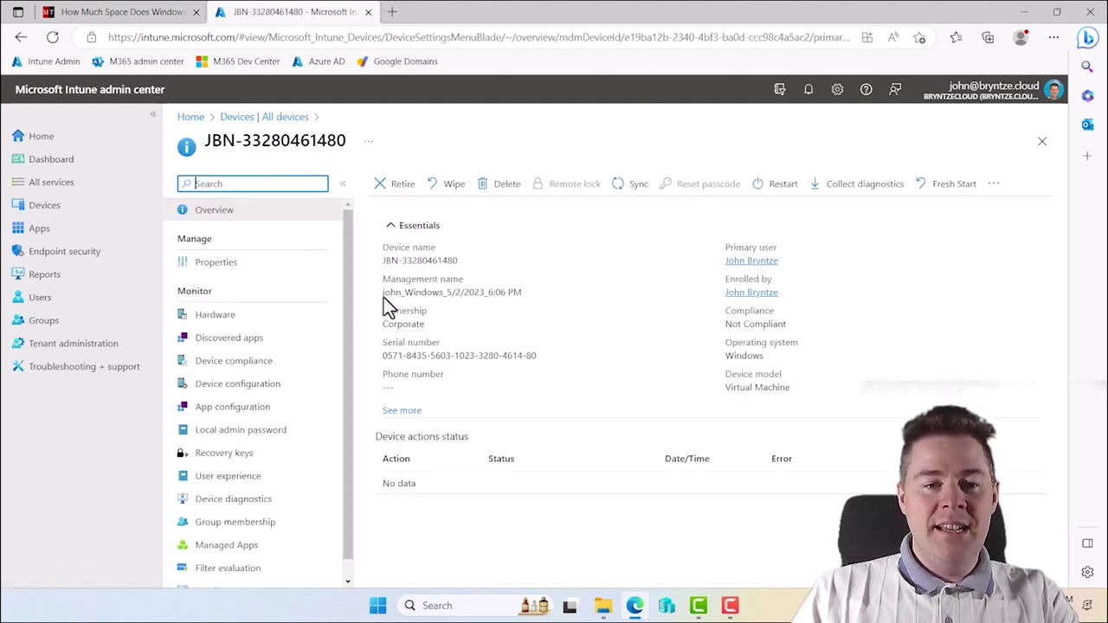
click(215, 316)
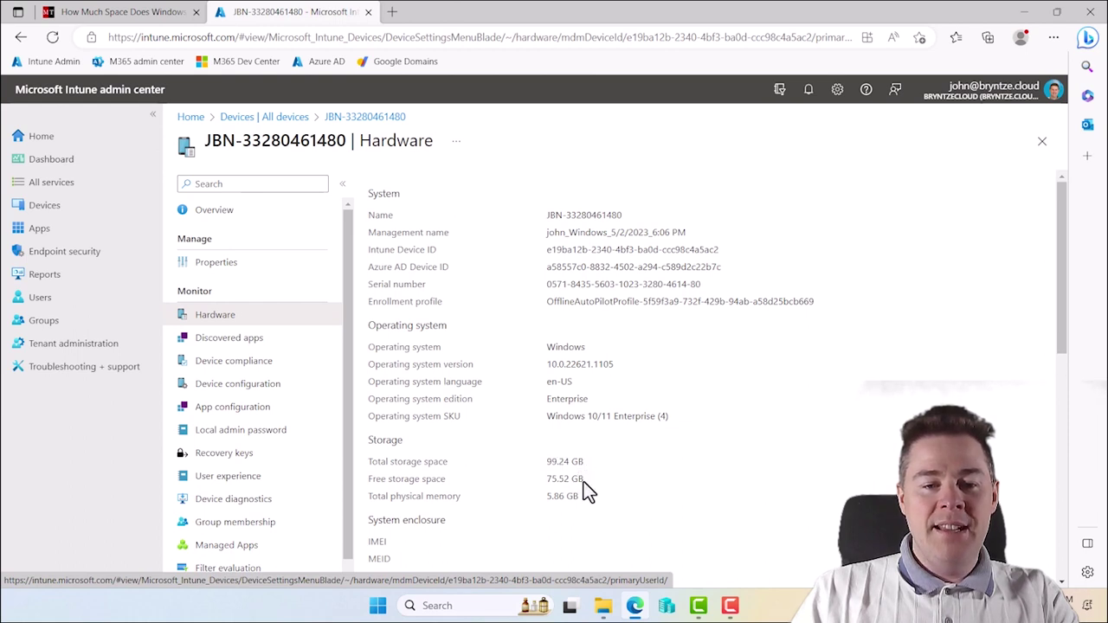
drag(586, 481, 542, 481)
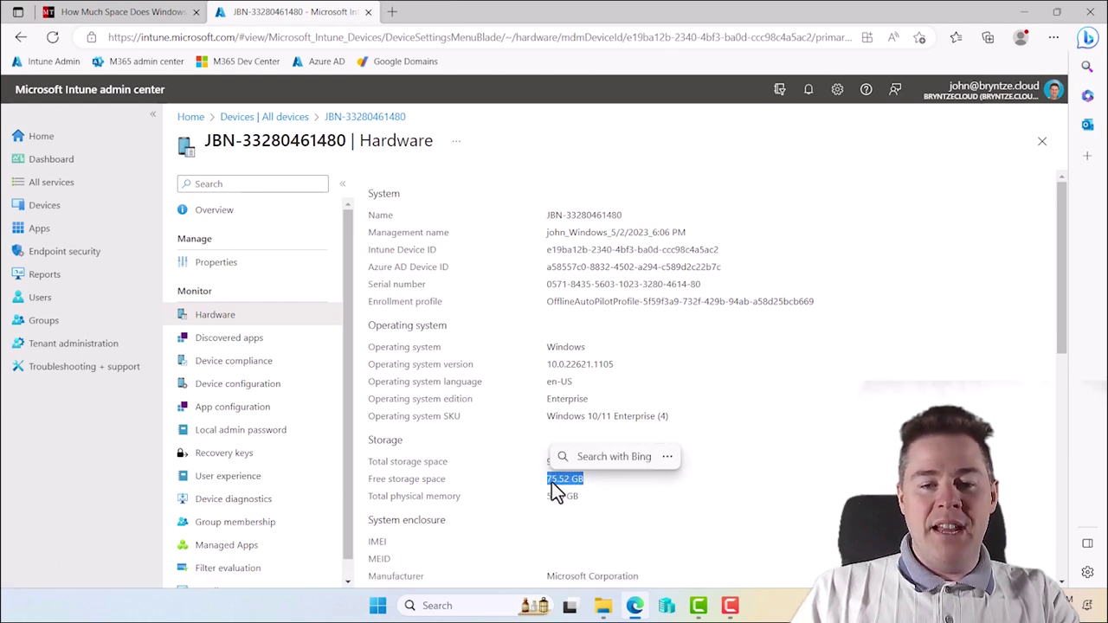
click(596, 481)
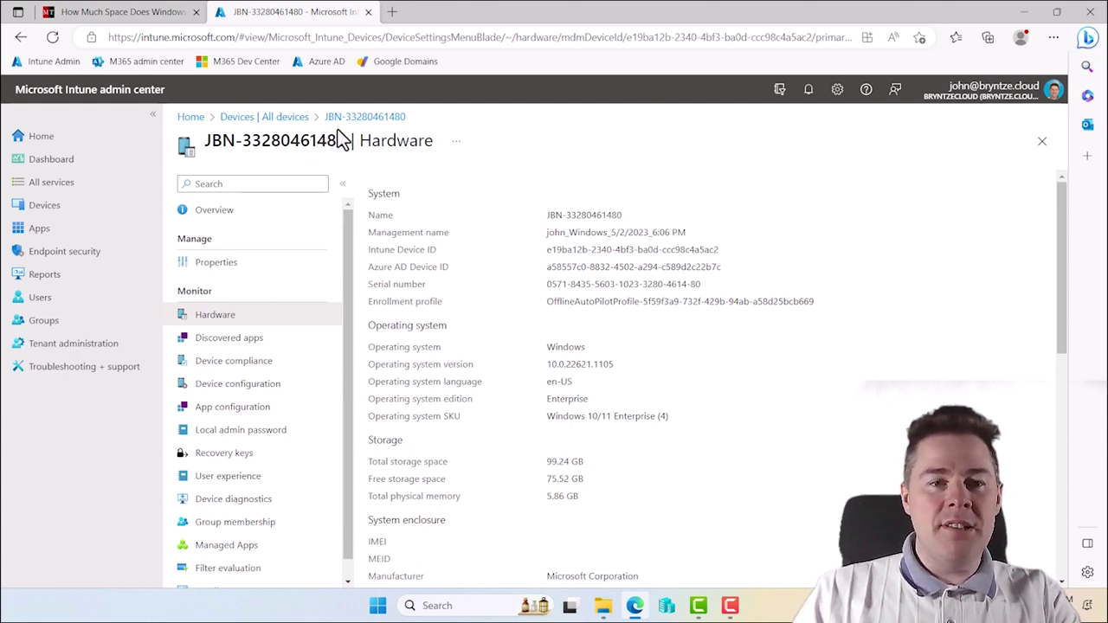
click(282, 121)
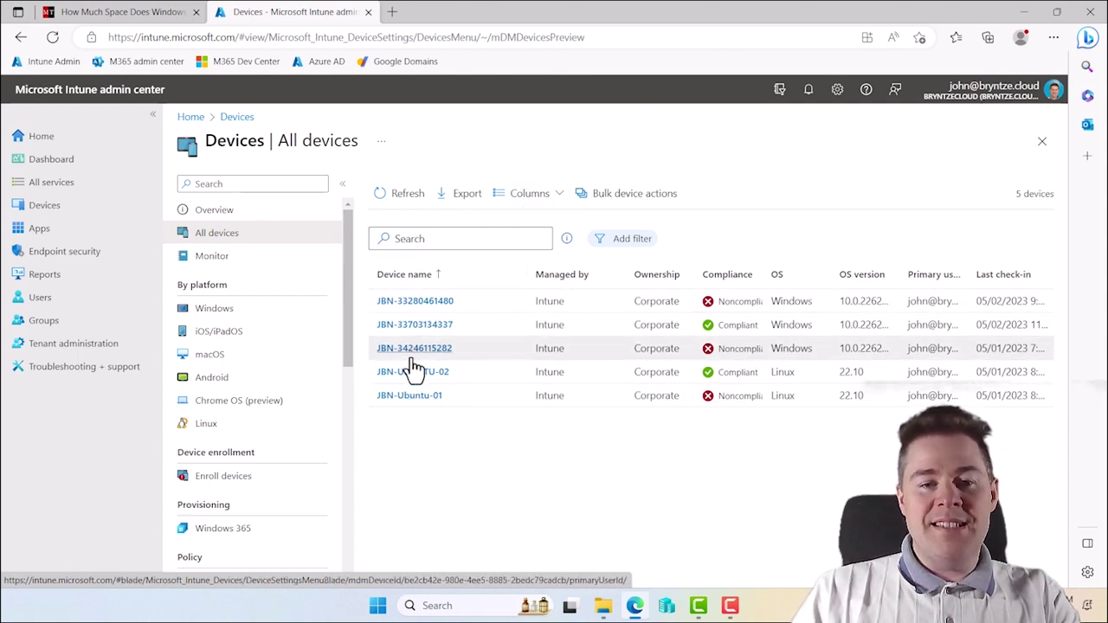
Add Free storage and Total storage columns to the All devices list.
click(560, 200)
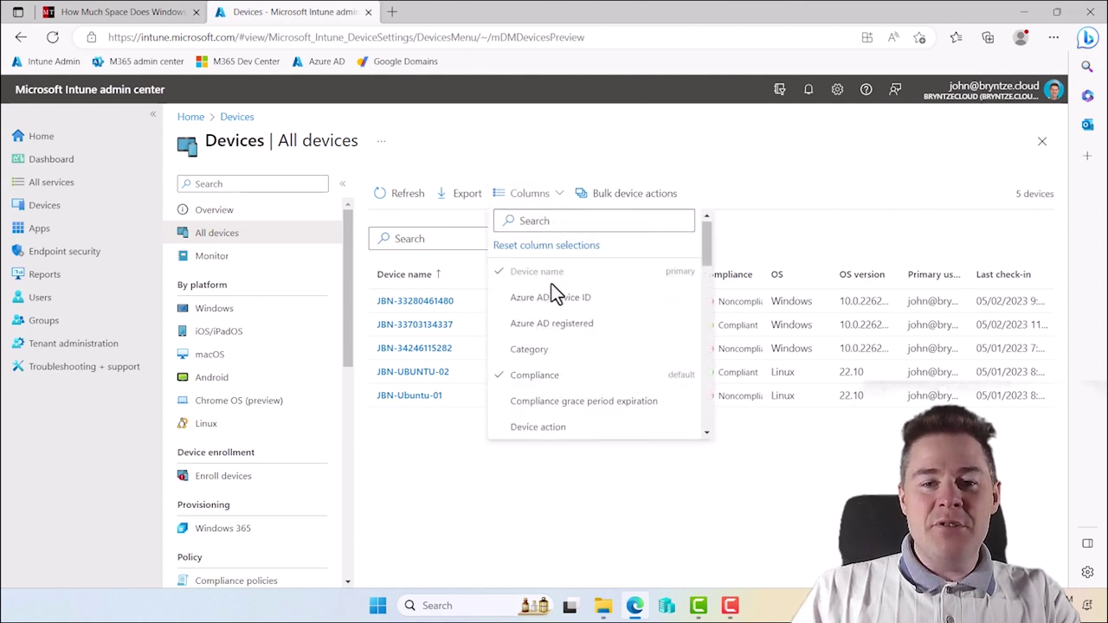
drag(706, 231, 703, 309)
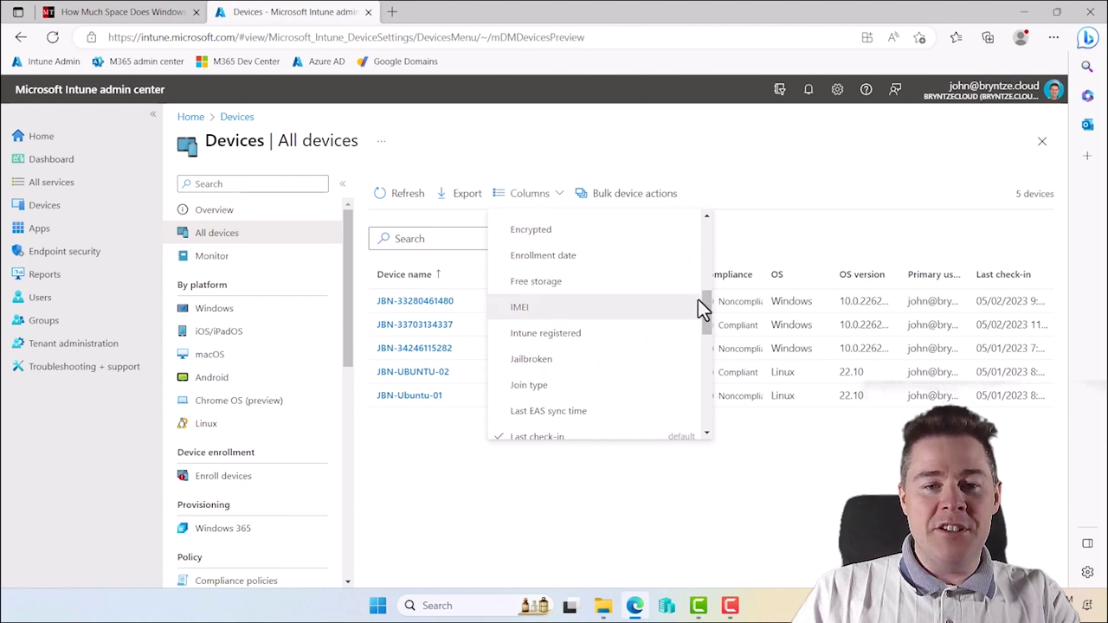
click(509, 287)
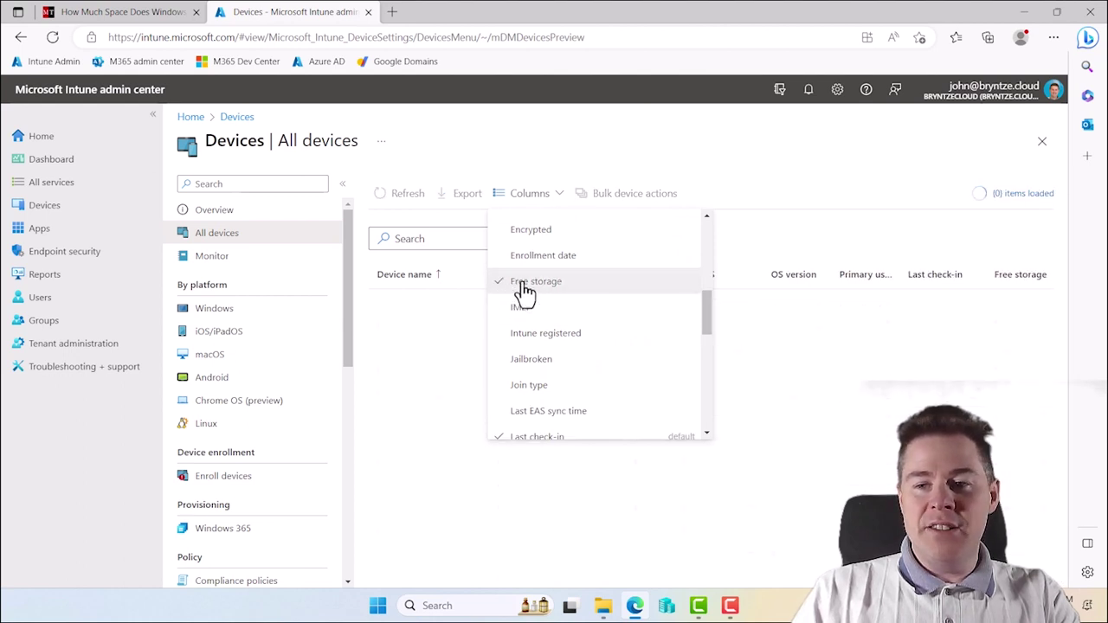
drag(704, 301, 699, 392)
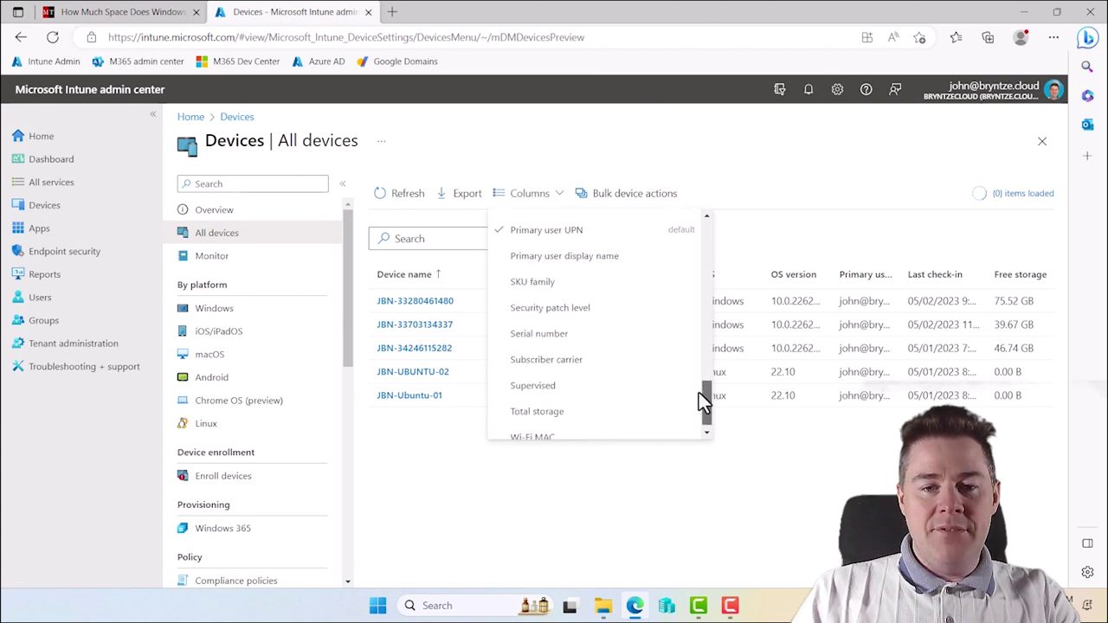
click(509, 405)
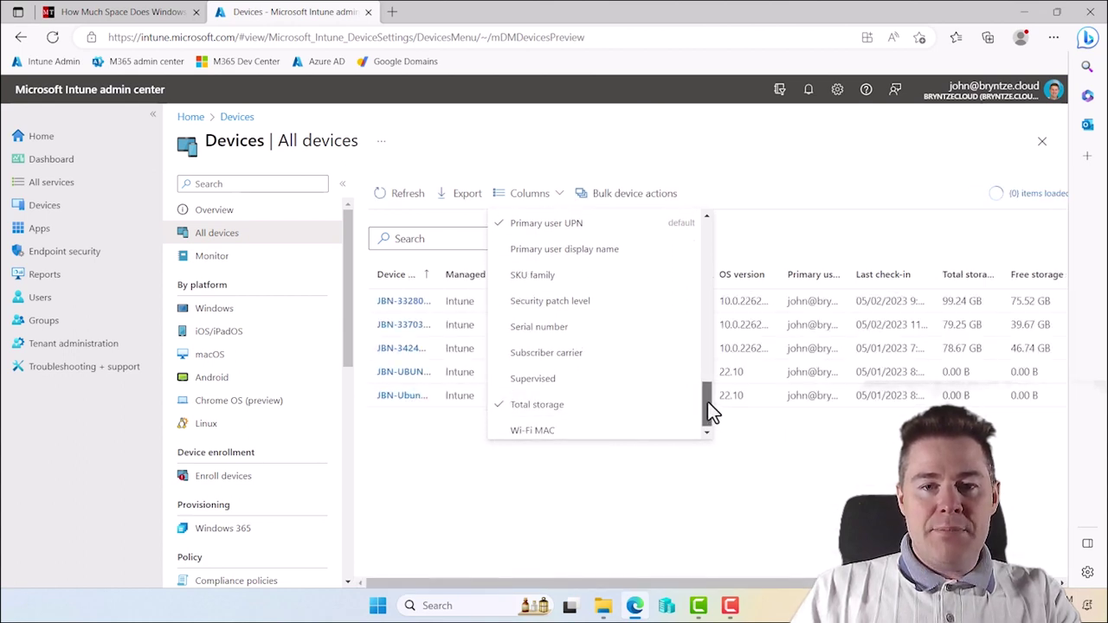
Remove the Ownership, Managed by, Last check-in and Compliance columns from the list.
drag(709, 407, 708, 386)
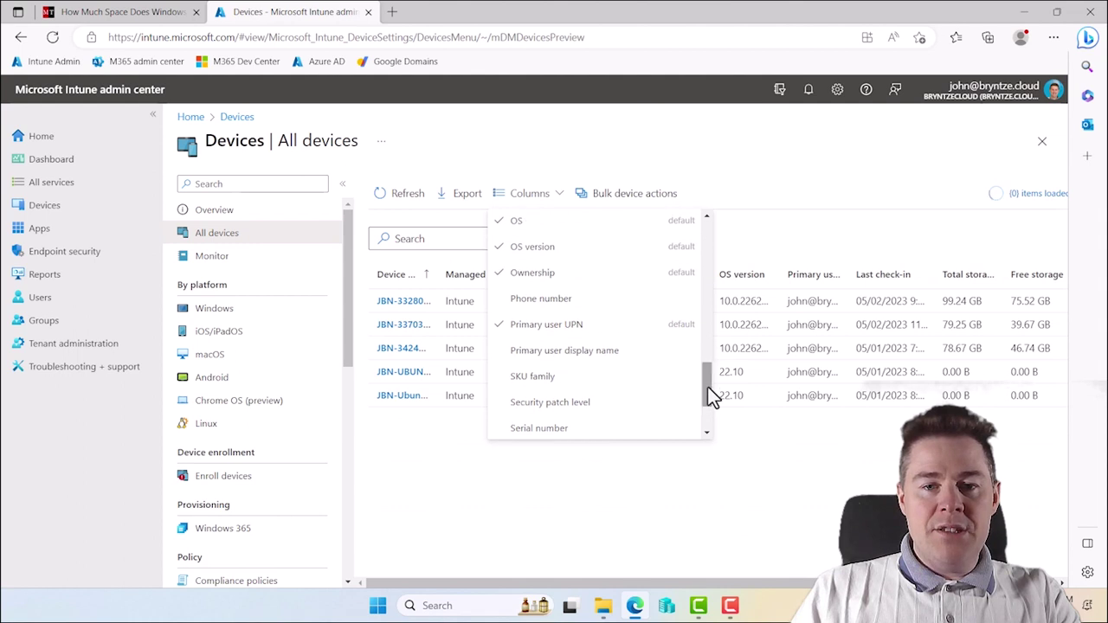
click(503, 274)
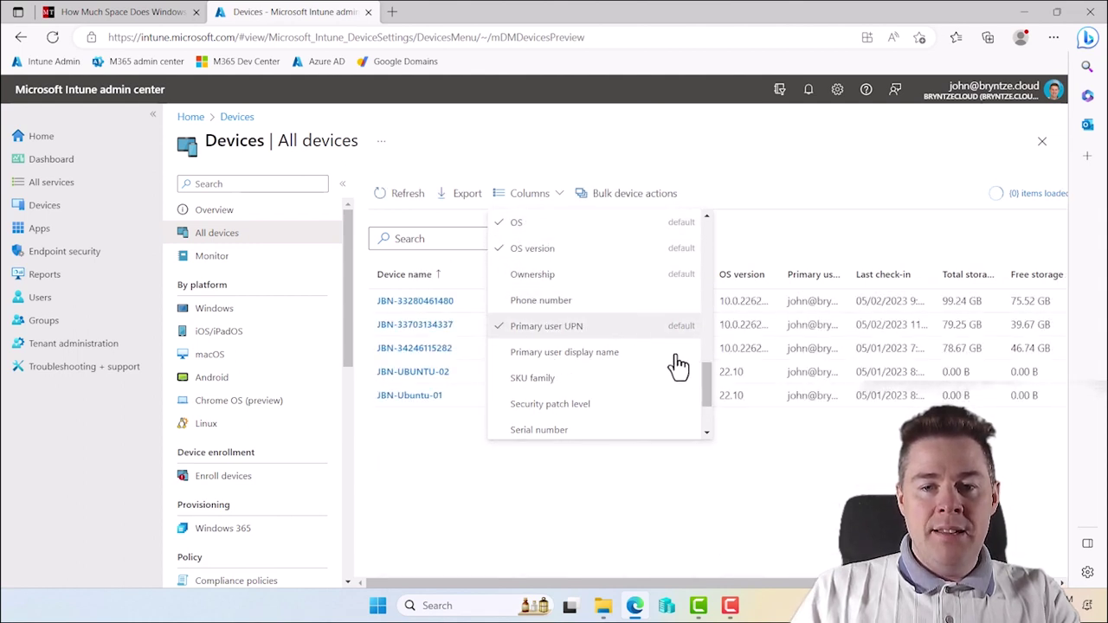
drag(707, 381, 711, 336)
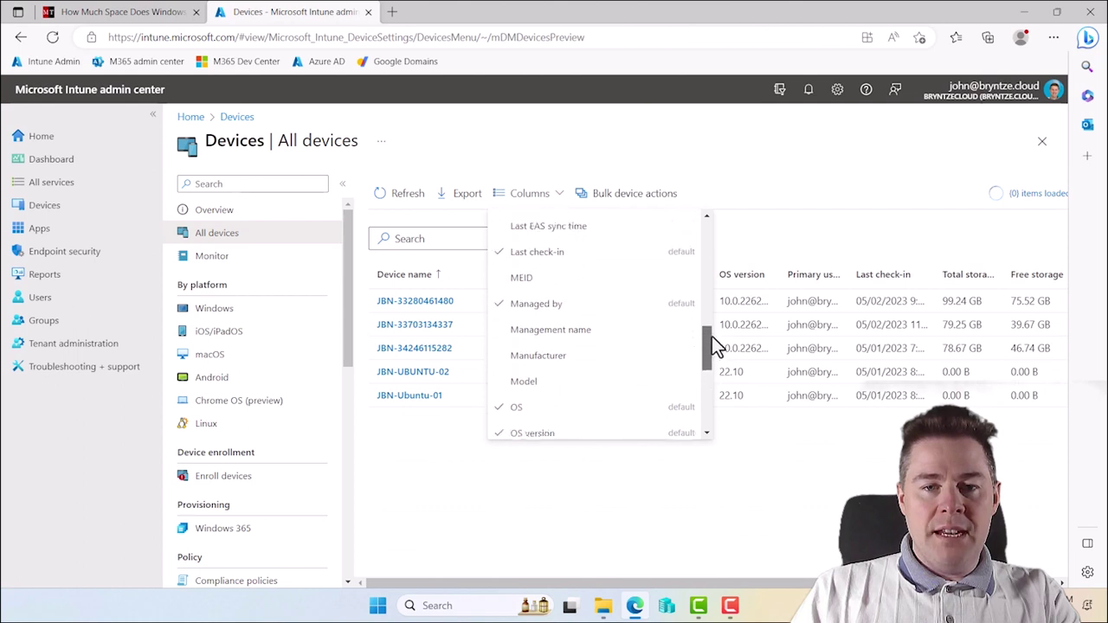
click(499, 331)
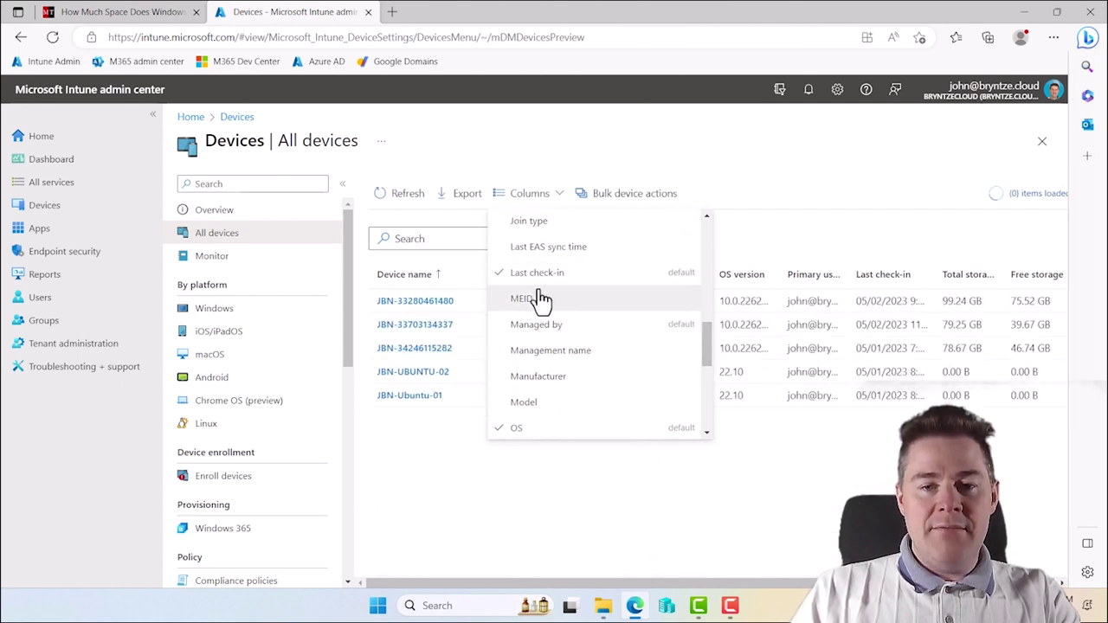
click(498, 281)
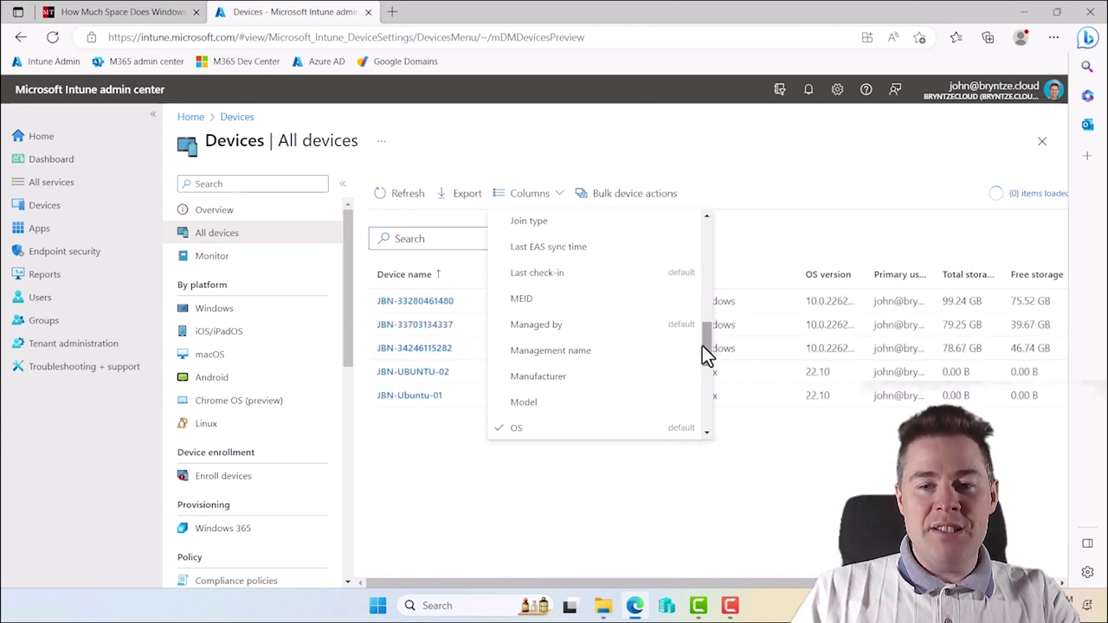
drag(706, 346, 707, 253)
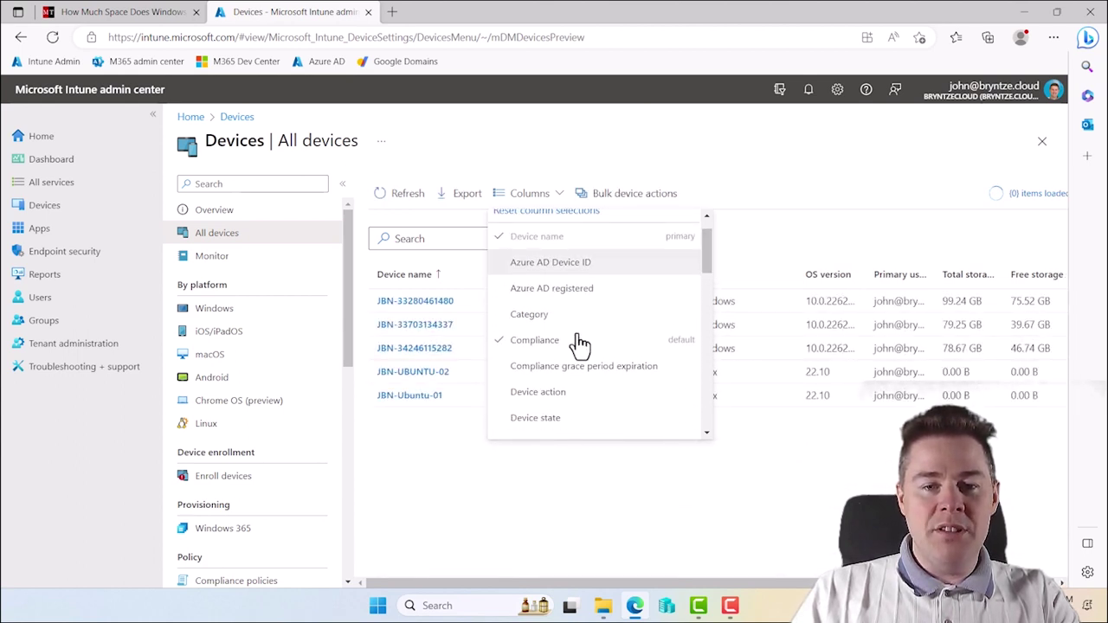
click(499, 346)
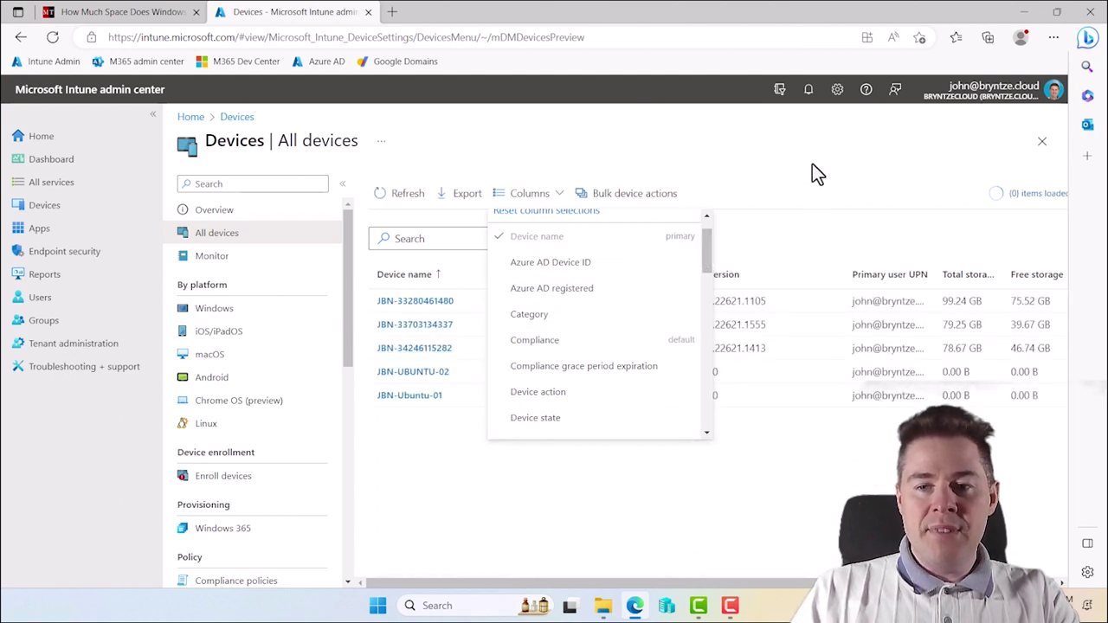
click(779, 231)
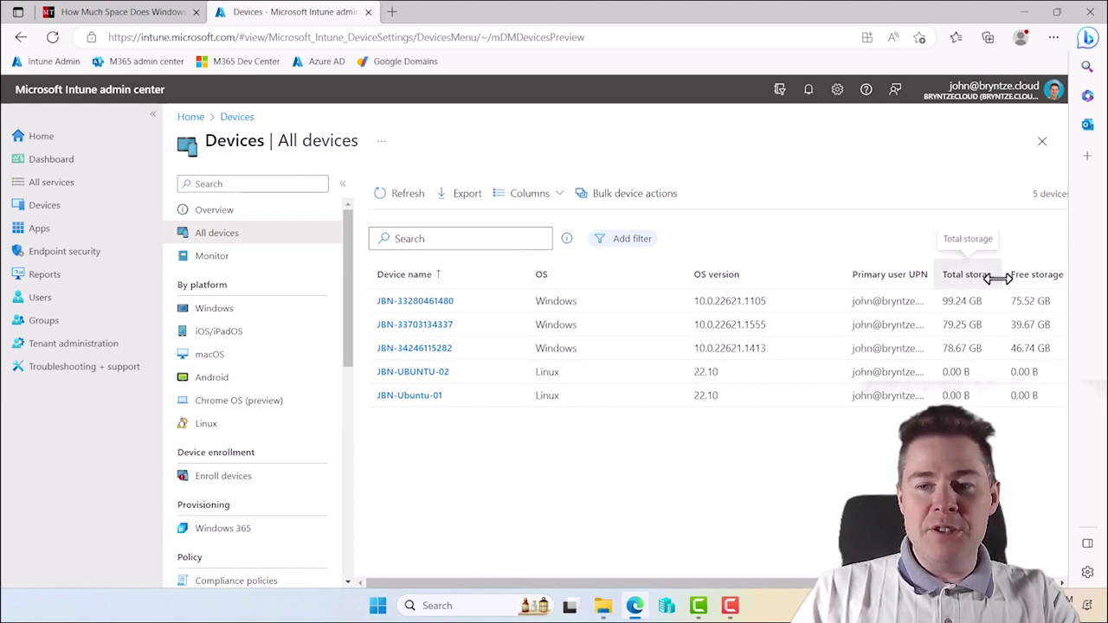
Export the device list, including only the selected columns in the file.
click(458, 199)
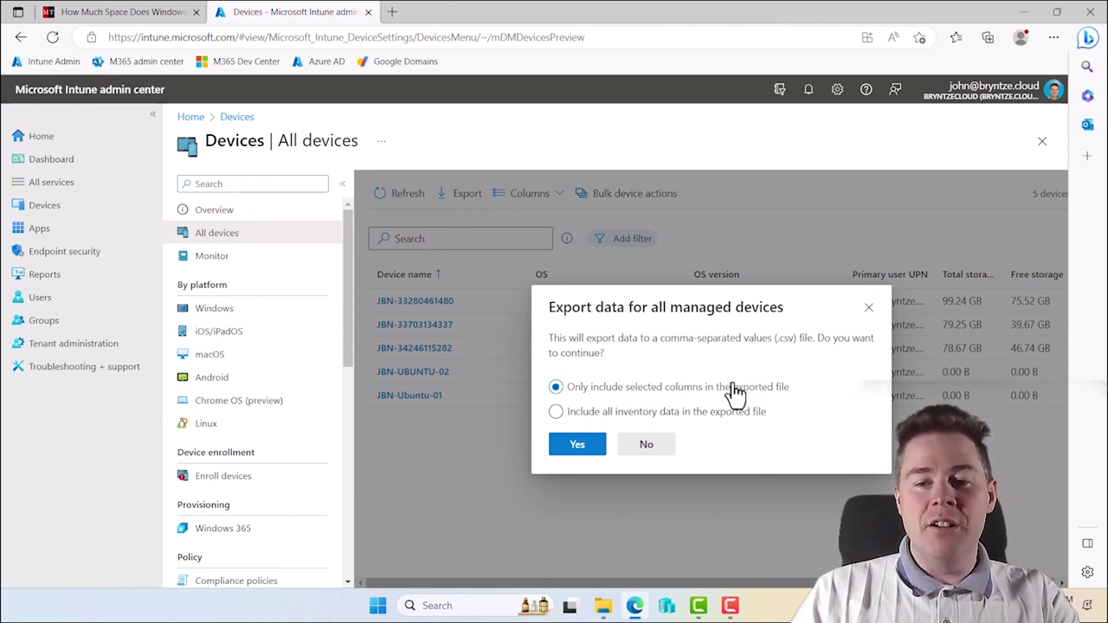
click(555, 412)
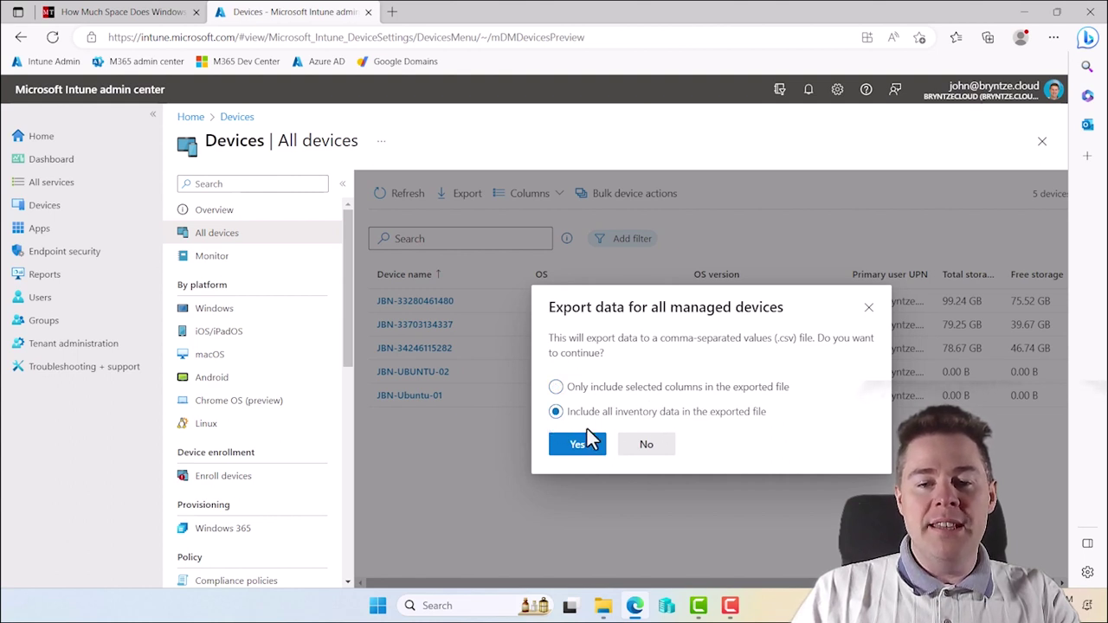
click(555, 387)
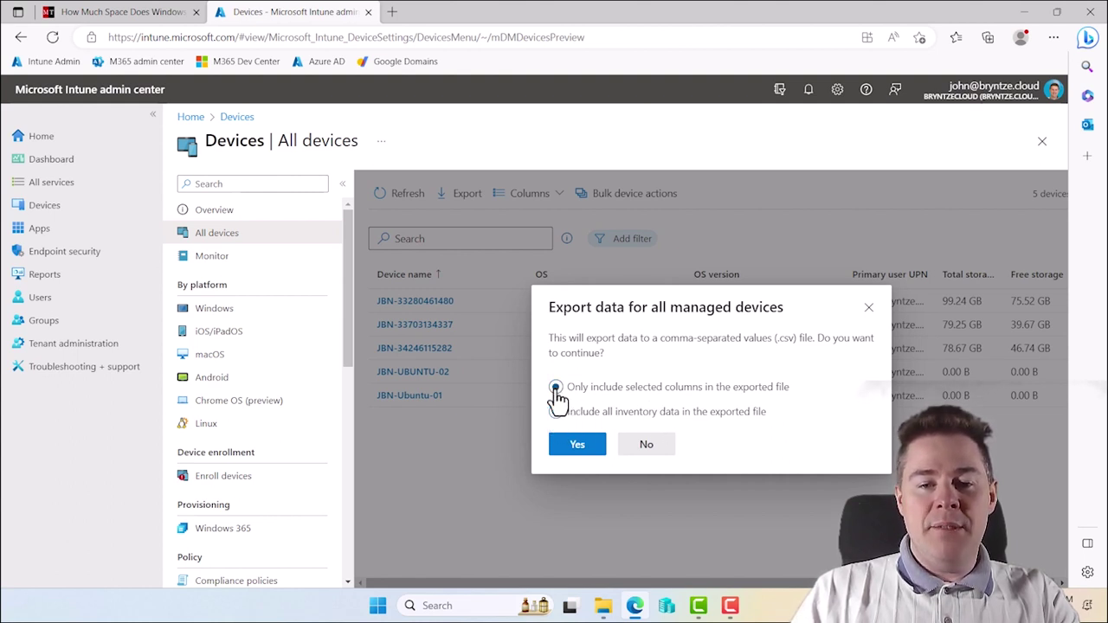
click(578, 446)
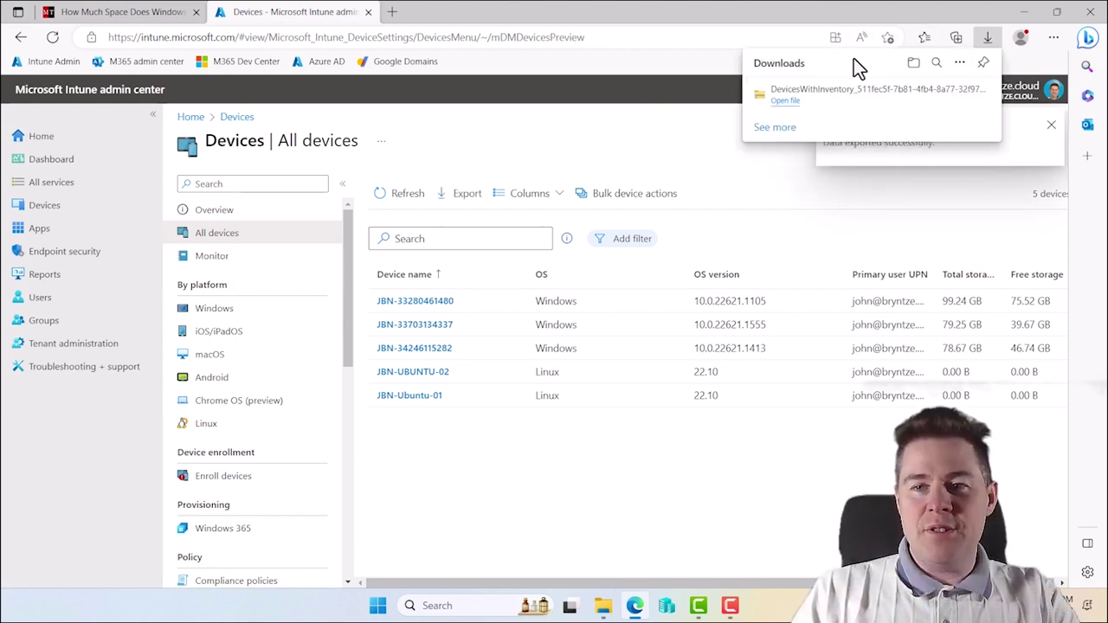
Open the downloaded zip and launch its DevicesWithInventory CSV in Excel.
click(785, 102)
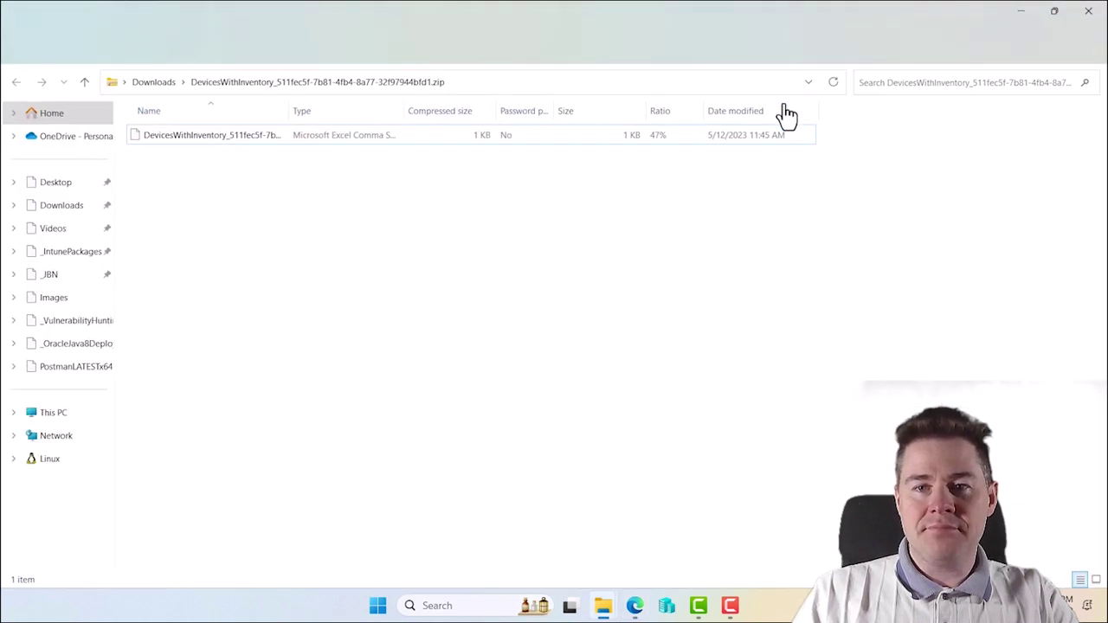
click(238, 142)
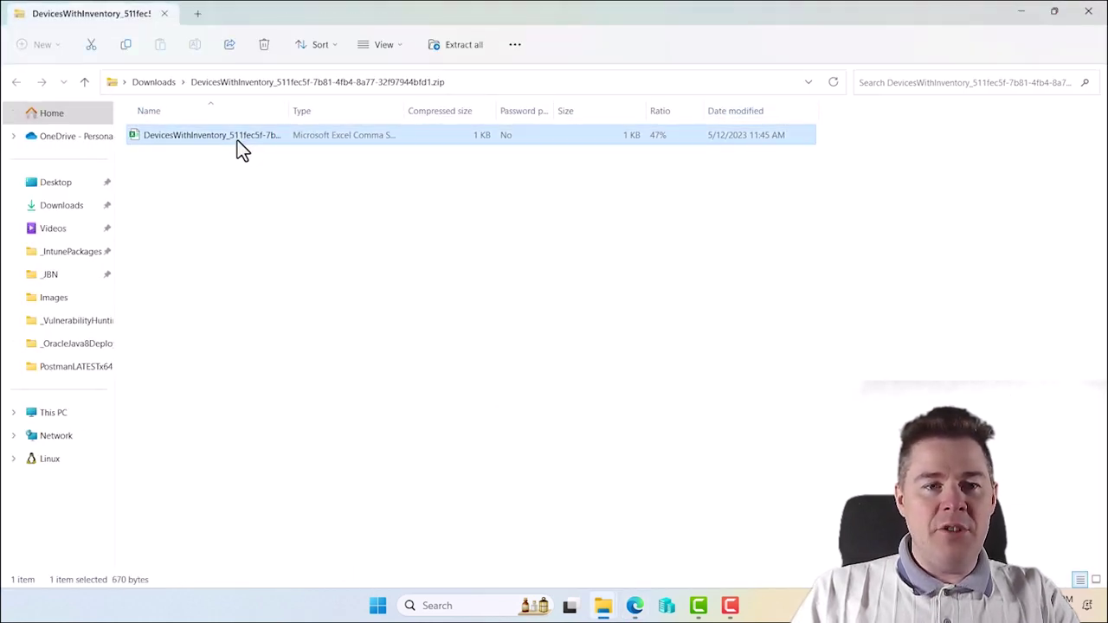
double_click(238, 141)
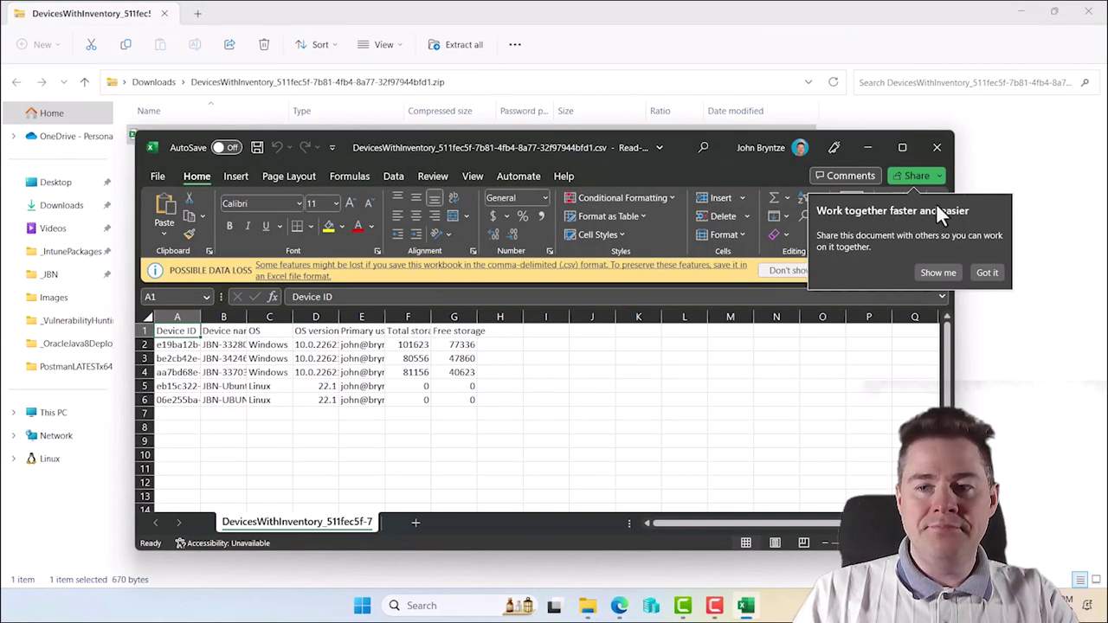
click(987, 274)
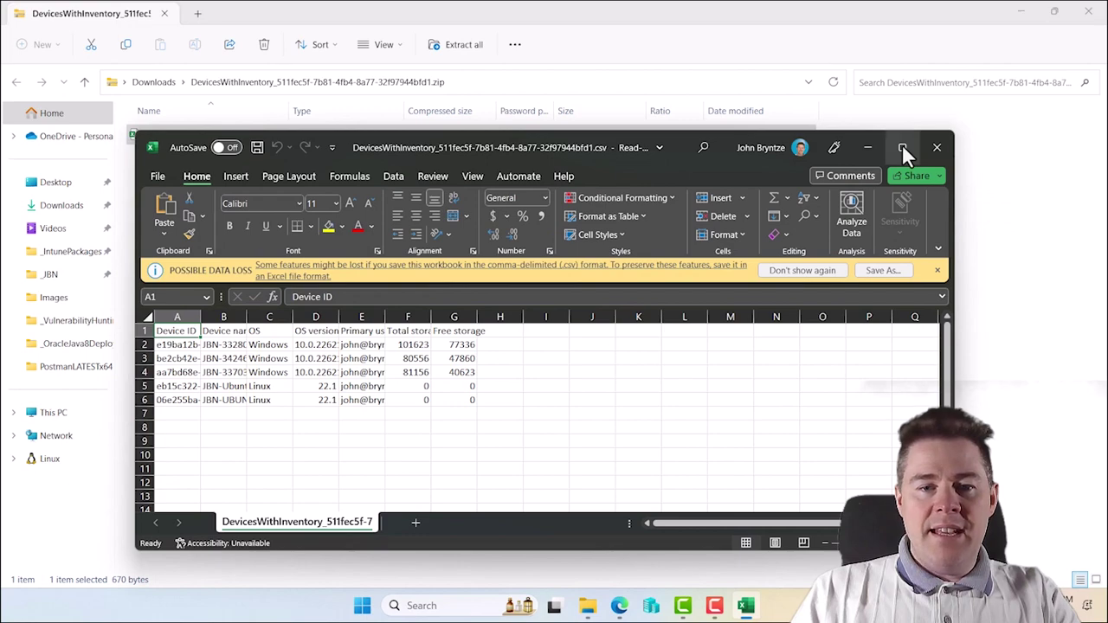
Maximize Excel and delete the two Linux device rows 5–6.
click(902, 145)
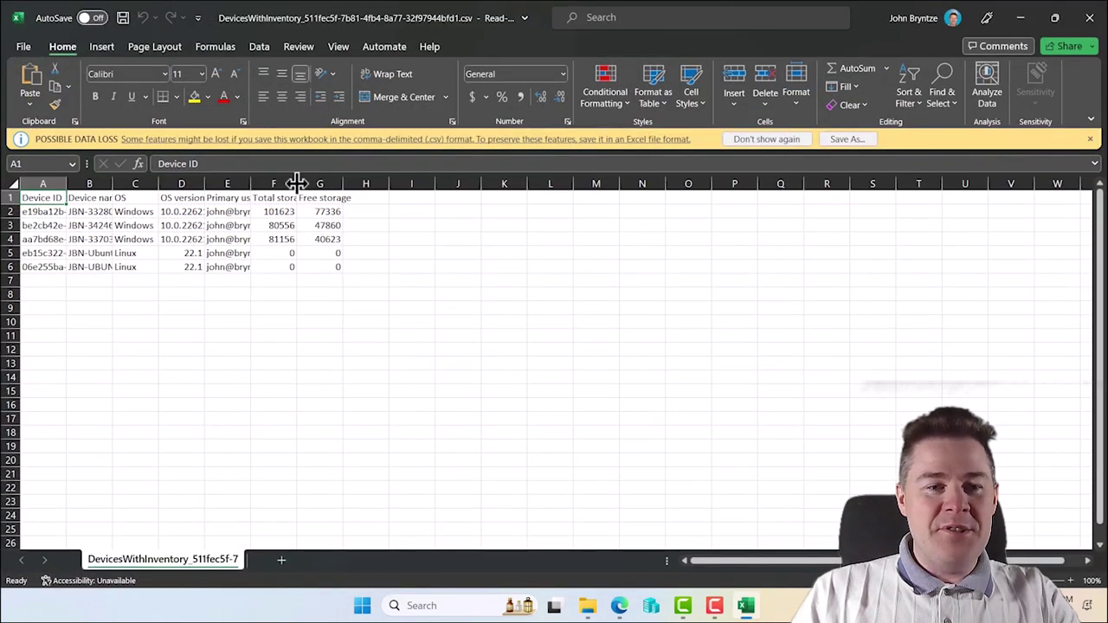
drag(19, 252, 11, 266)
right_click(10, 267)
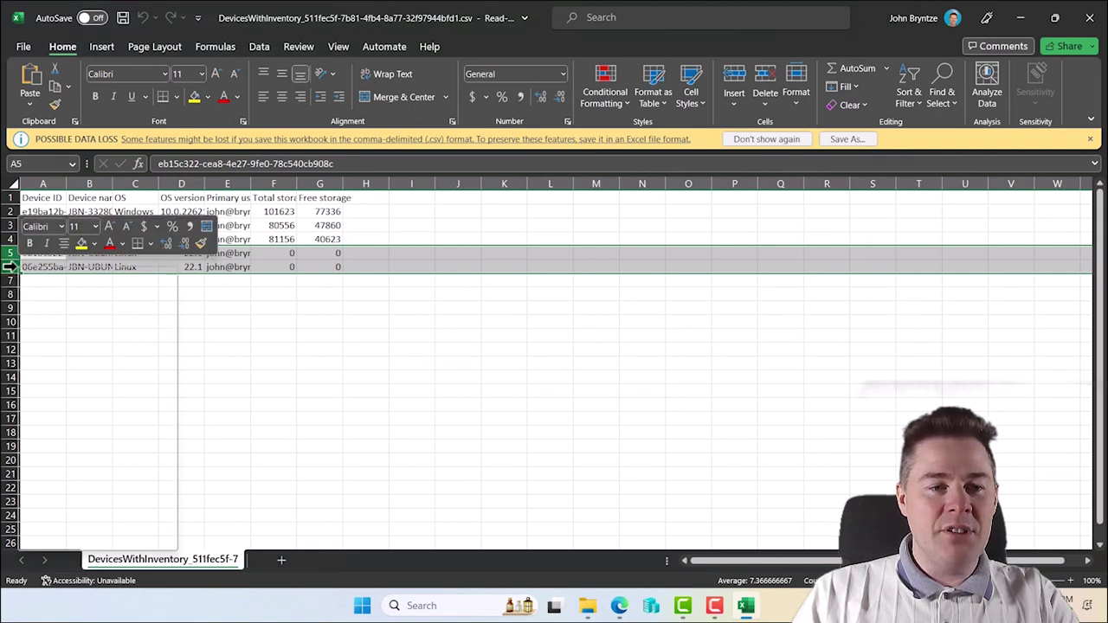
click(60, 433)
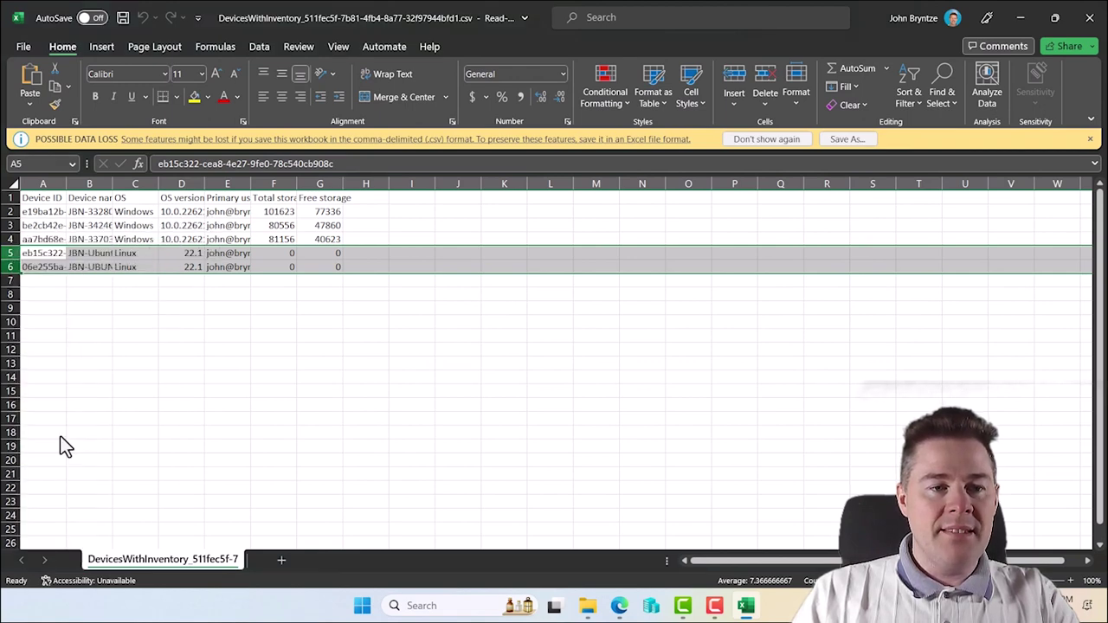
Delete the Device ID column and AutoFit the name, OS version, UPN and storage columns.
double_click(67, 184)
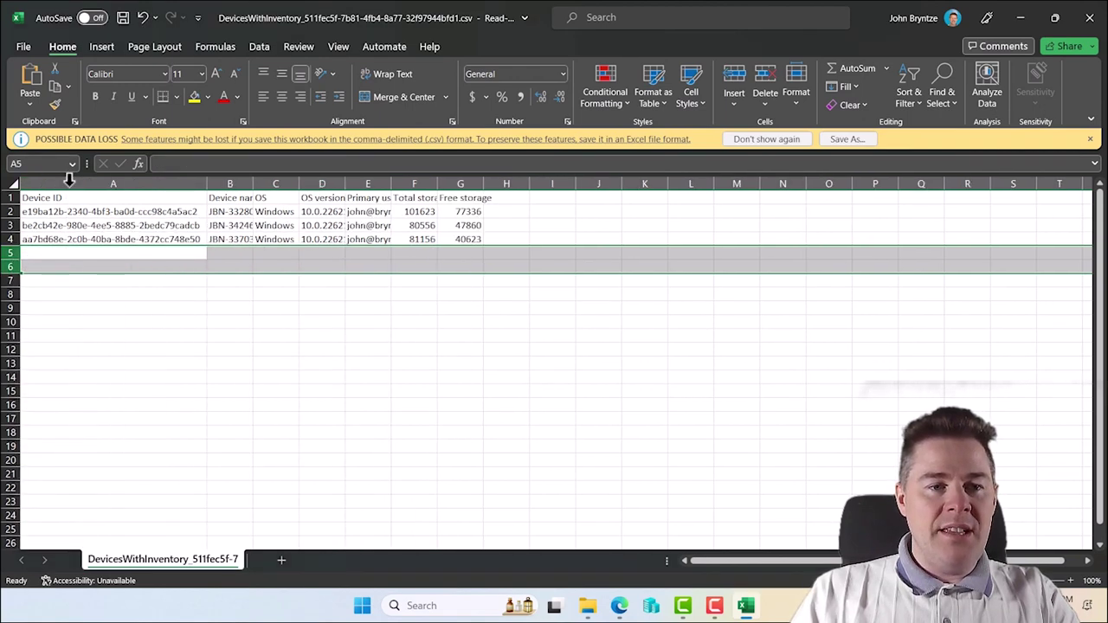
right_click(146, 182)
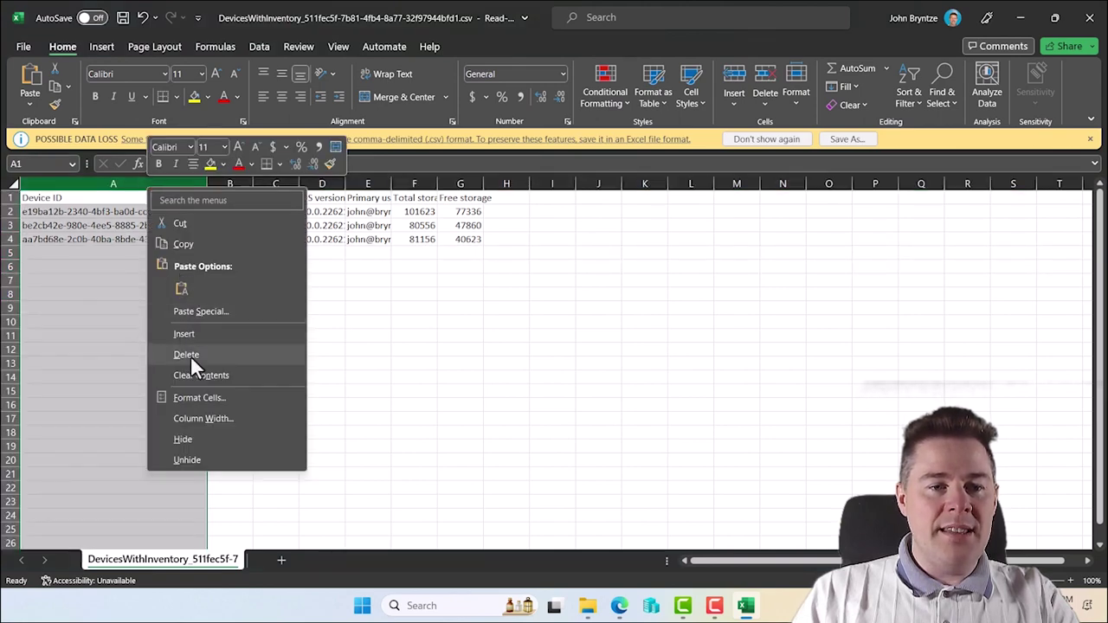
click(190, 355)
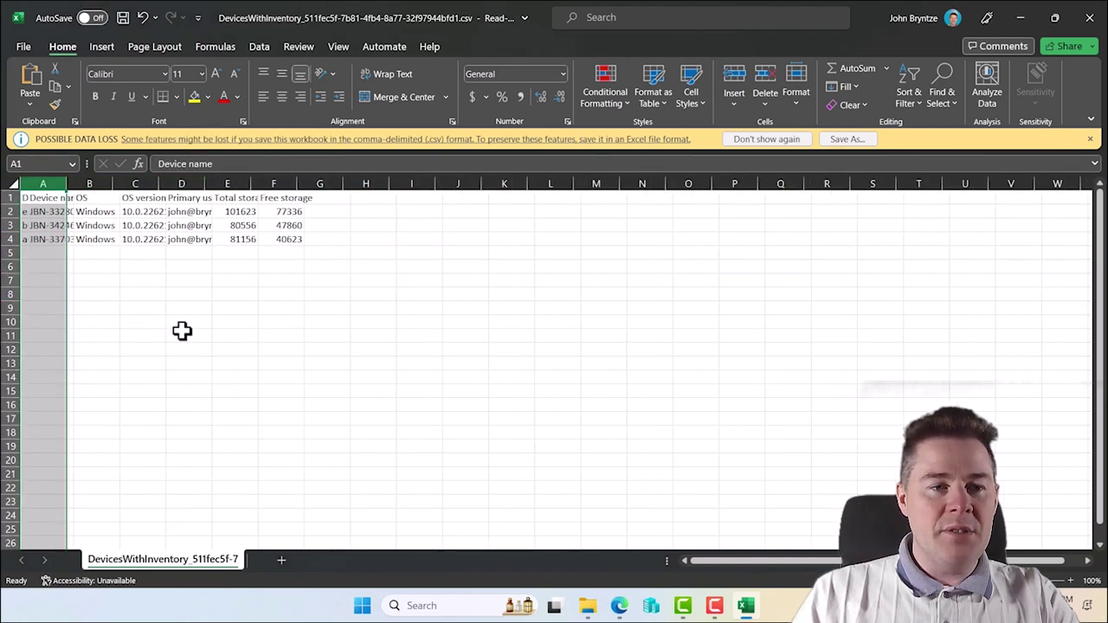
double_click(68, 183)
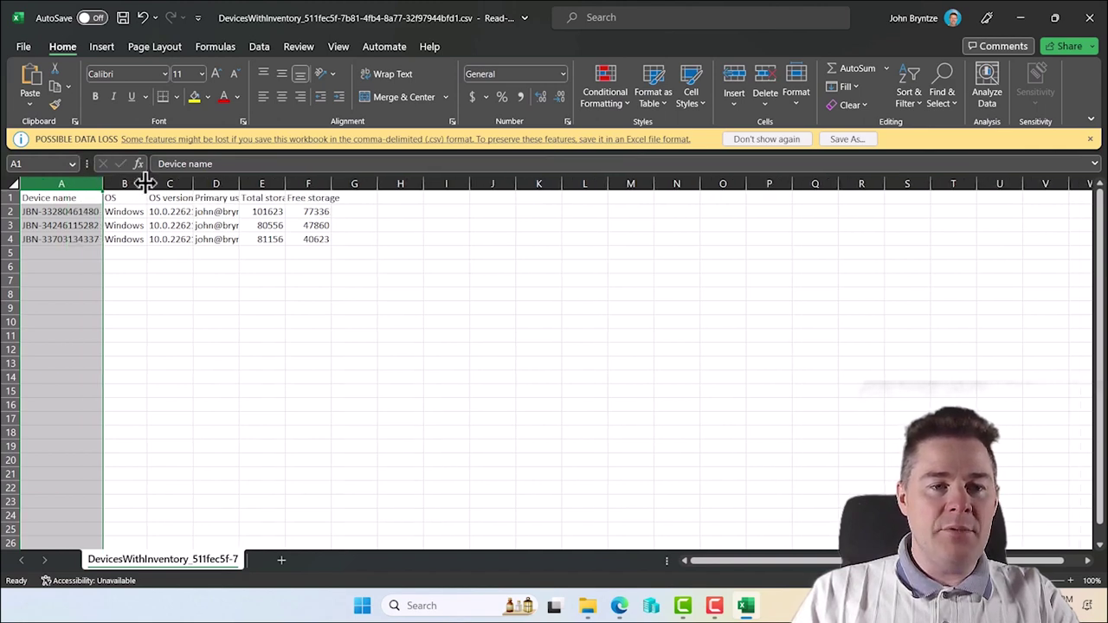
double_click(193, 184)
double_click(270, 183)
double_click(361, 183)
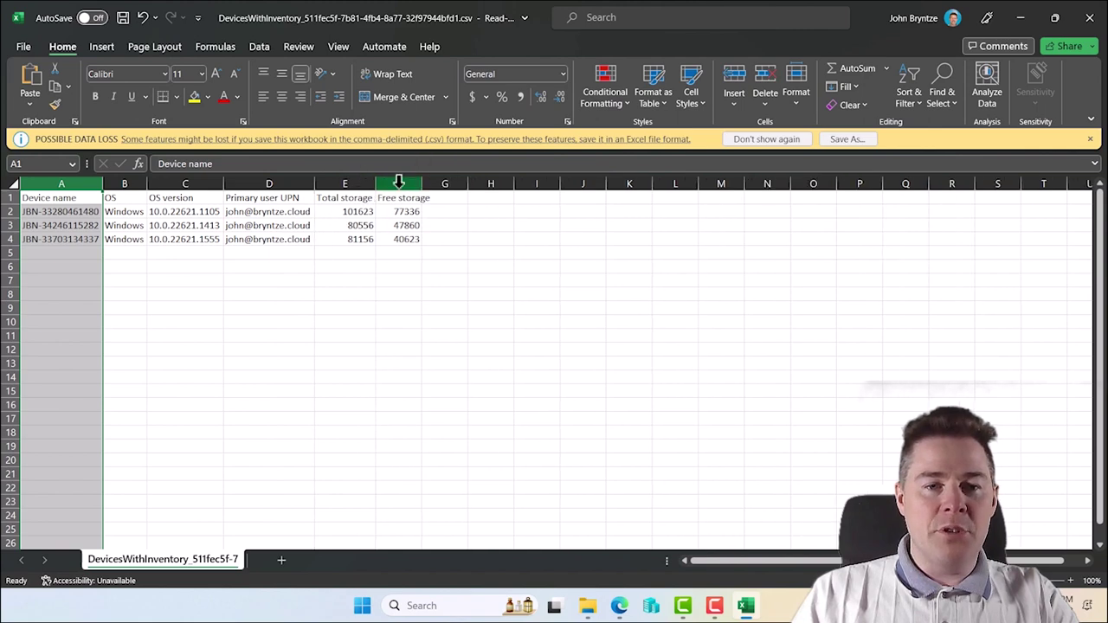
double_click(424, 184)
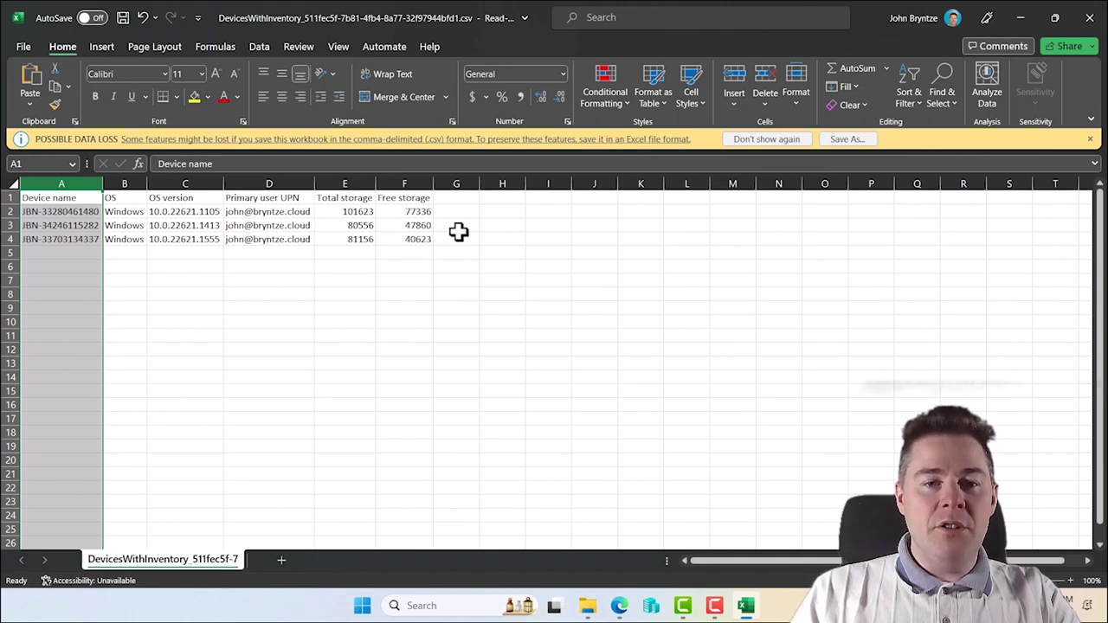
Widen column G and give it the heading Used Storage.
drag(481, 184, 578, 184)
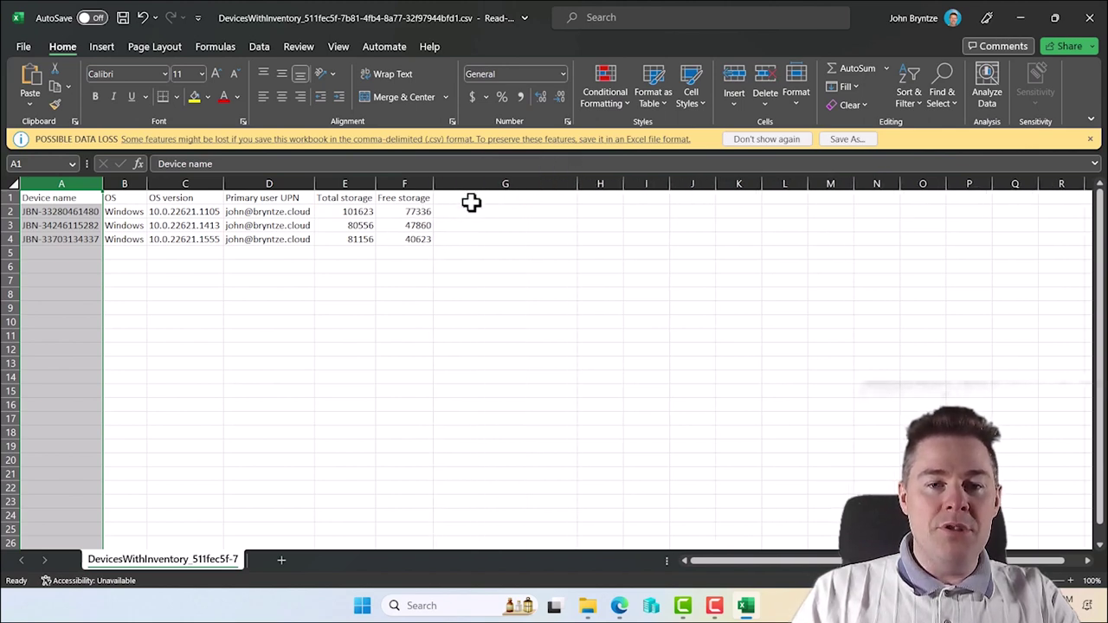
click(464, 201)
text(Used Storage)
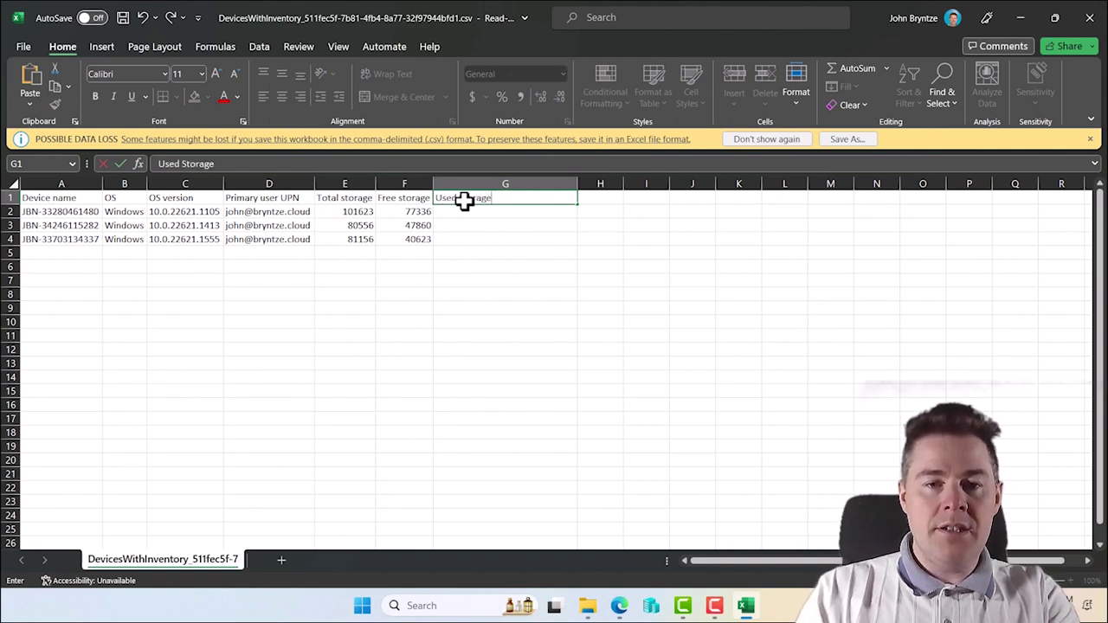
key(Return)
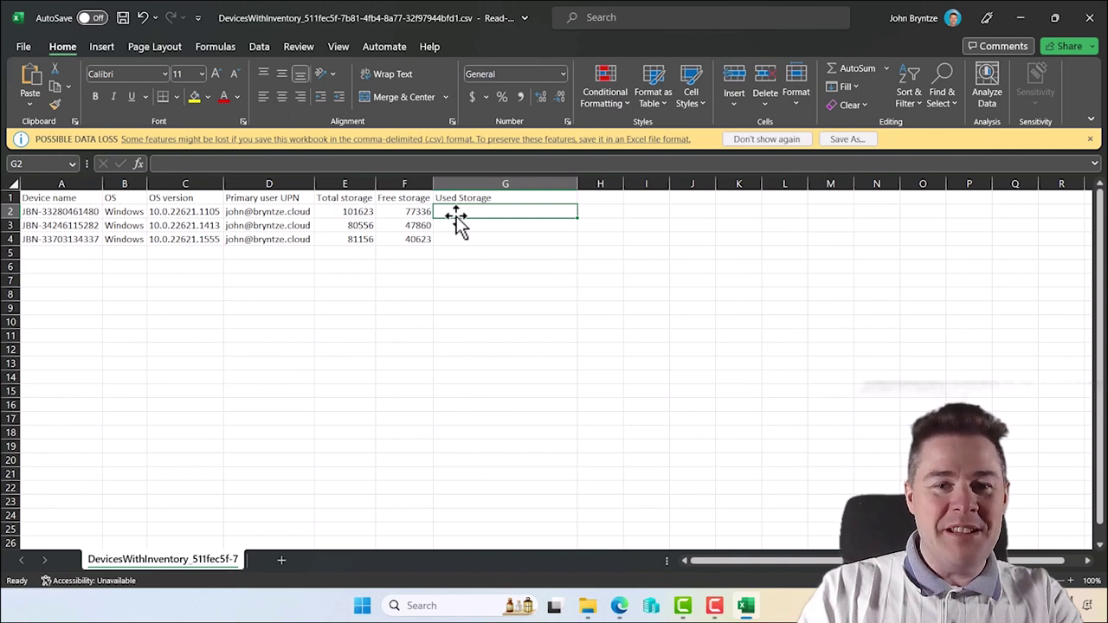
Enter =E2-F2 in G2 and fill it down to G4.
text(=)
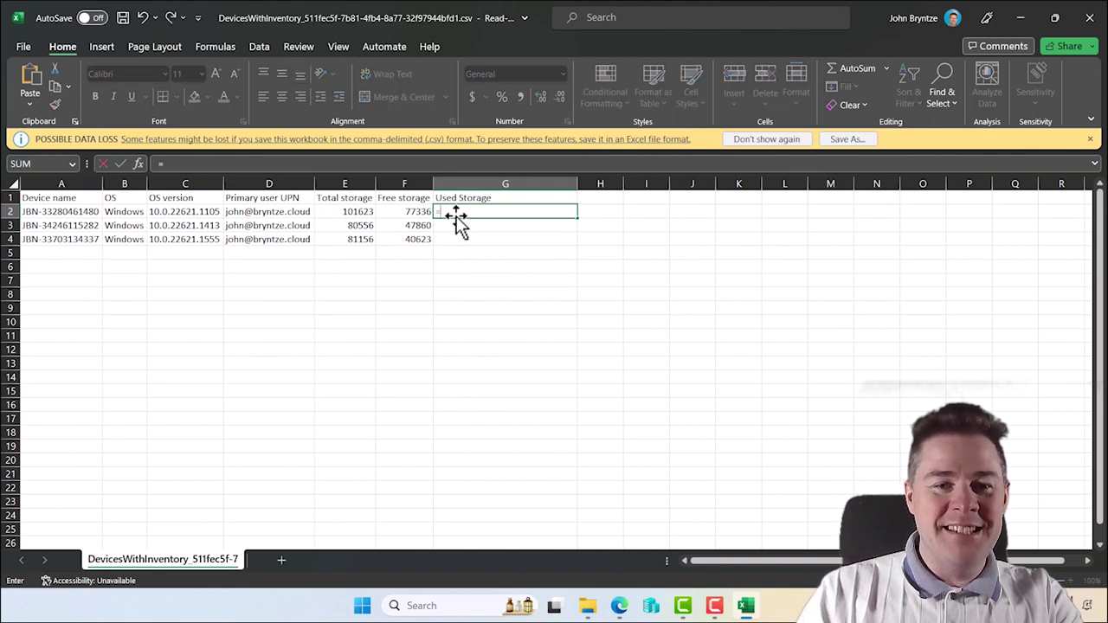
click(346, 214)
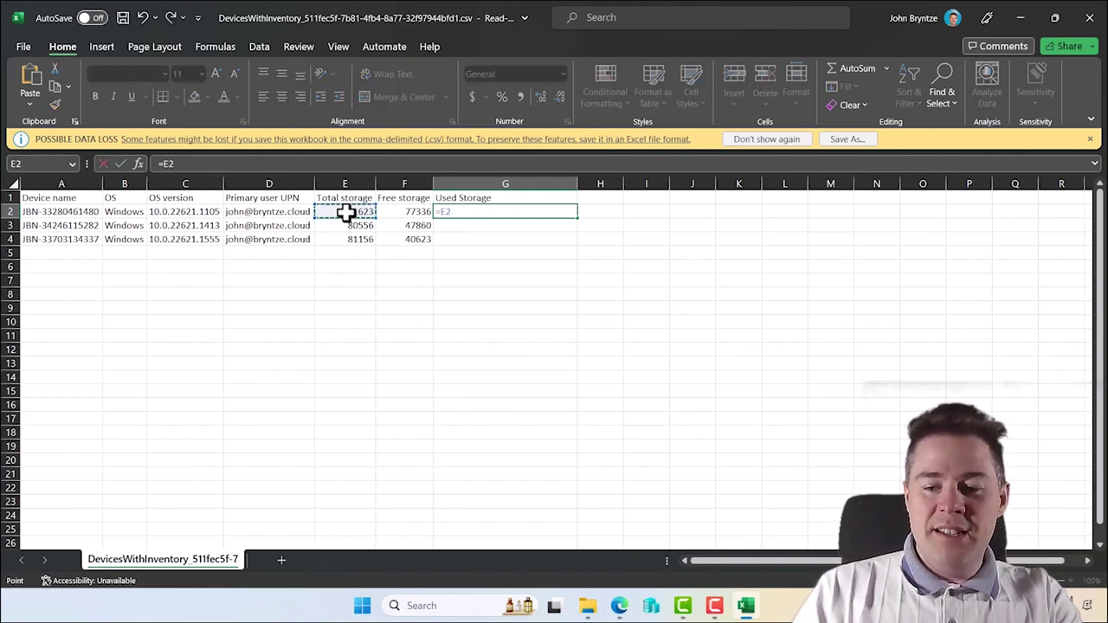
text(-)
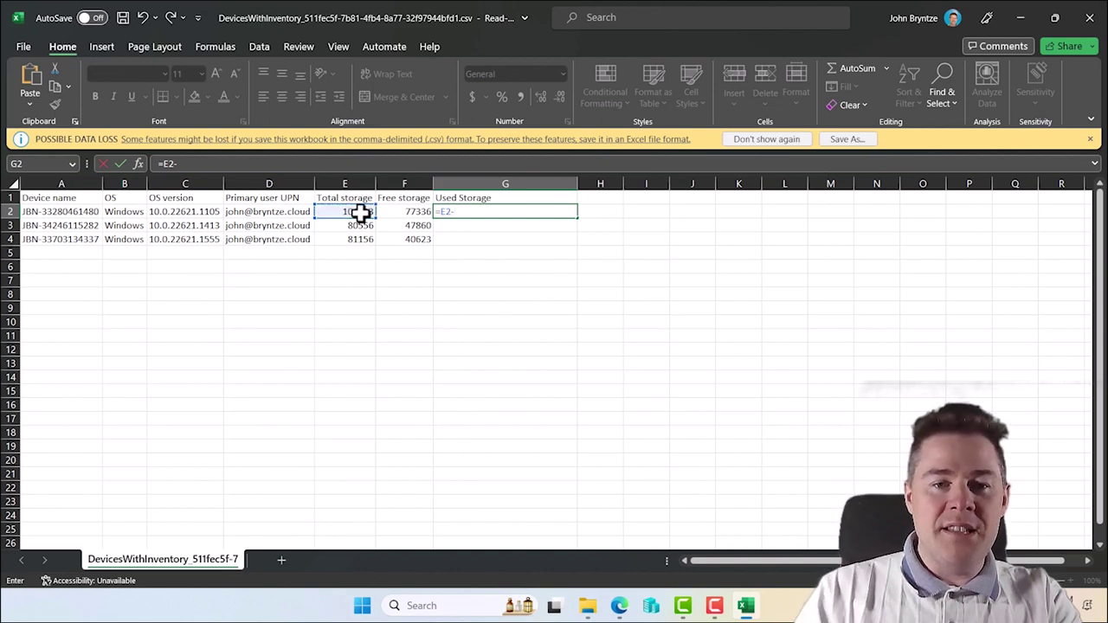
click(419, 213)
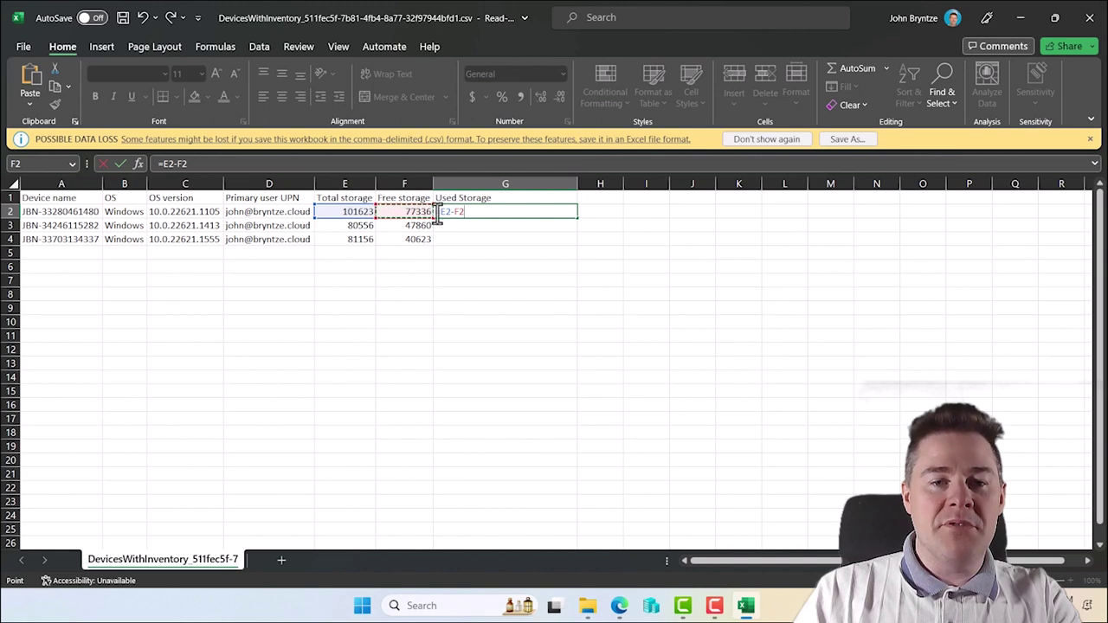
key(Return)
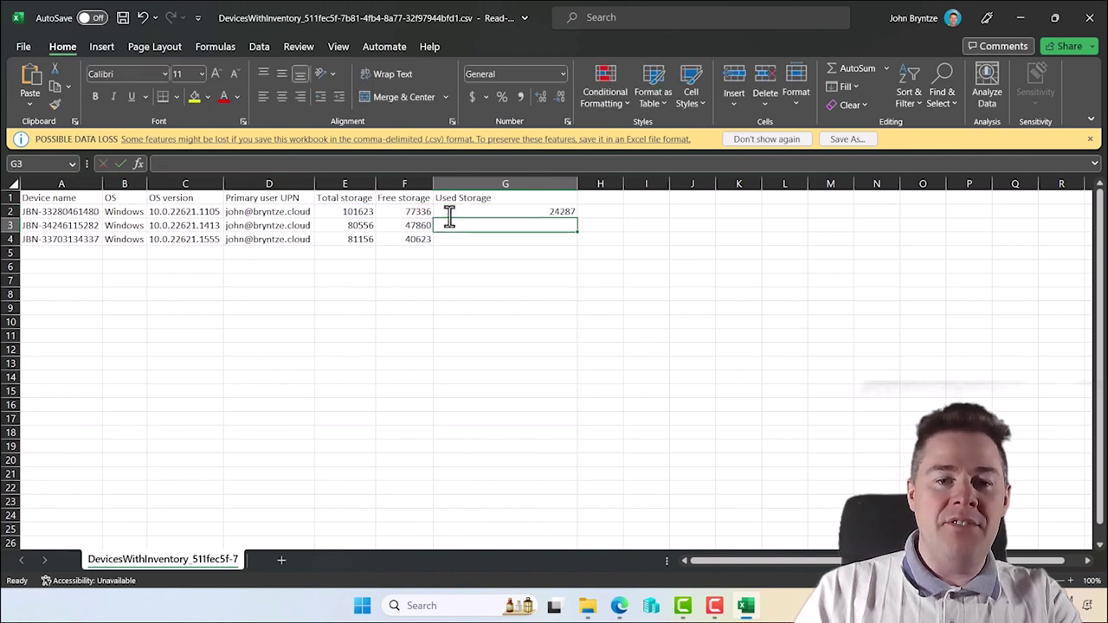
click(552, 211)
drag(576, 218, 577, 247)
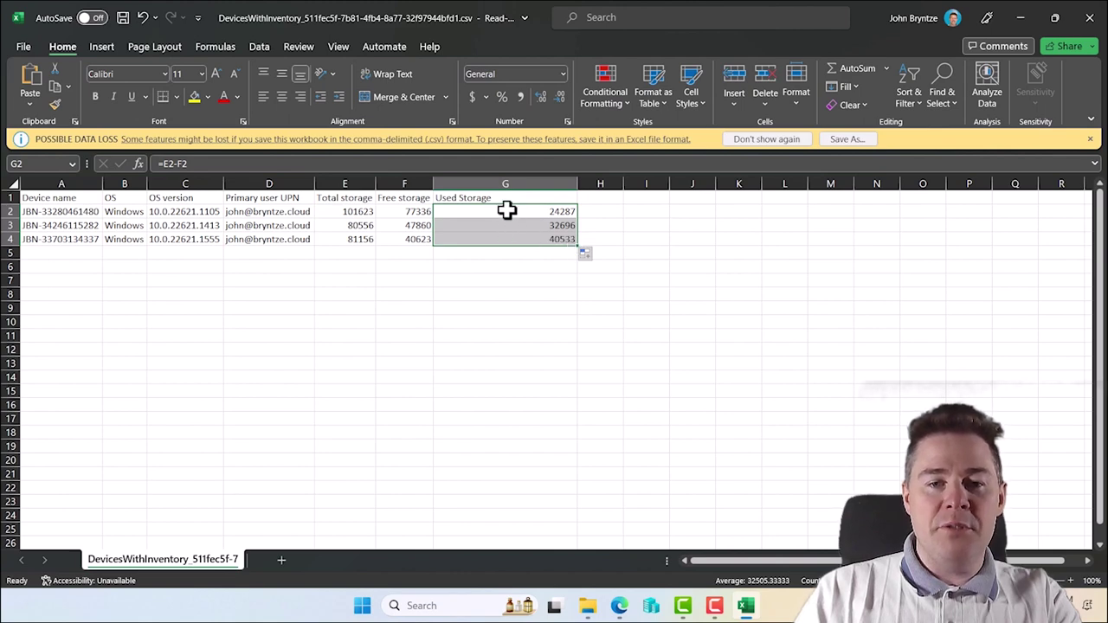
click(505, 211)
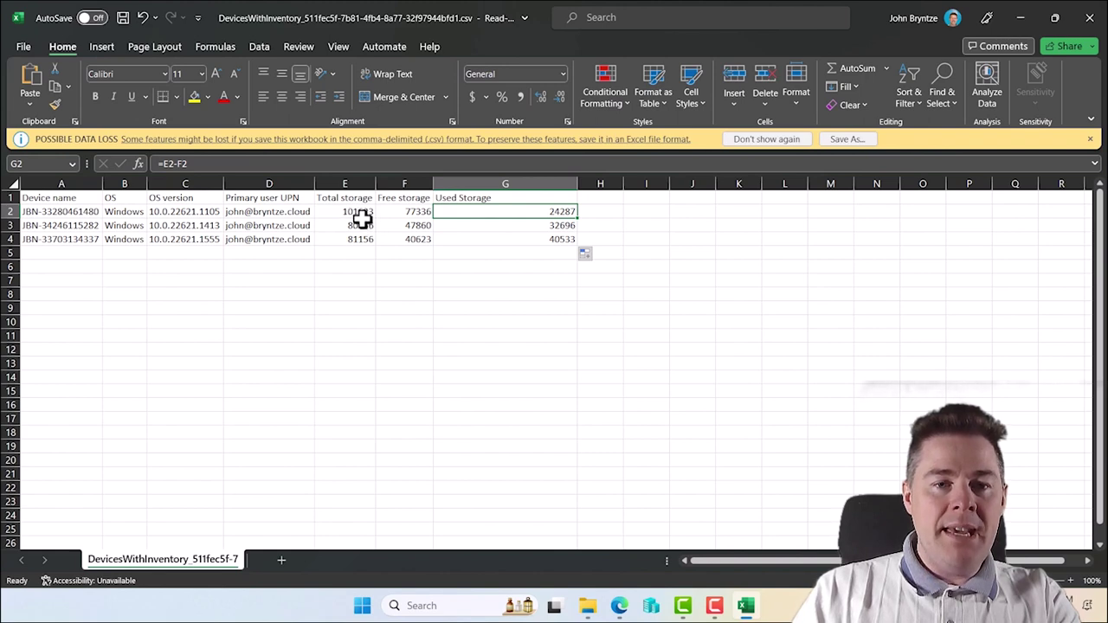
click(602, 199)
Head column H 'Total Storage GB' and fit the column to the text.
drag(623, 182, 645, 180)
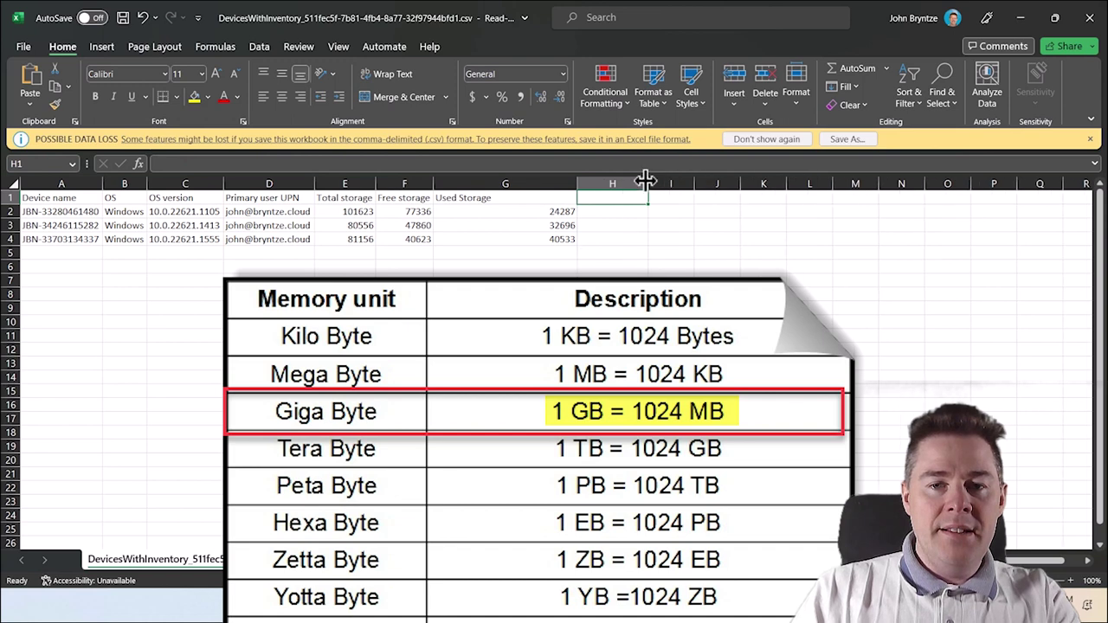
text(Total Storage)
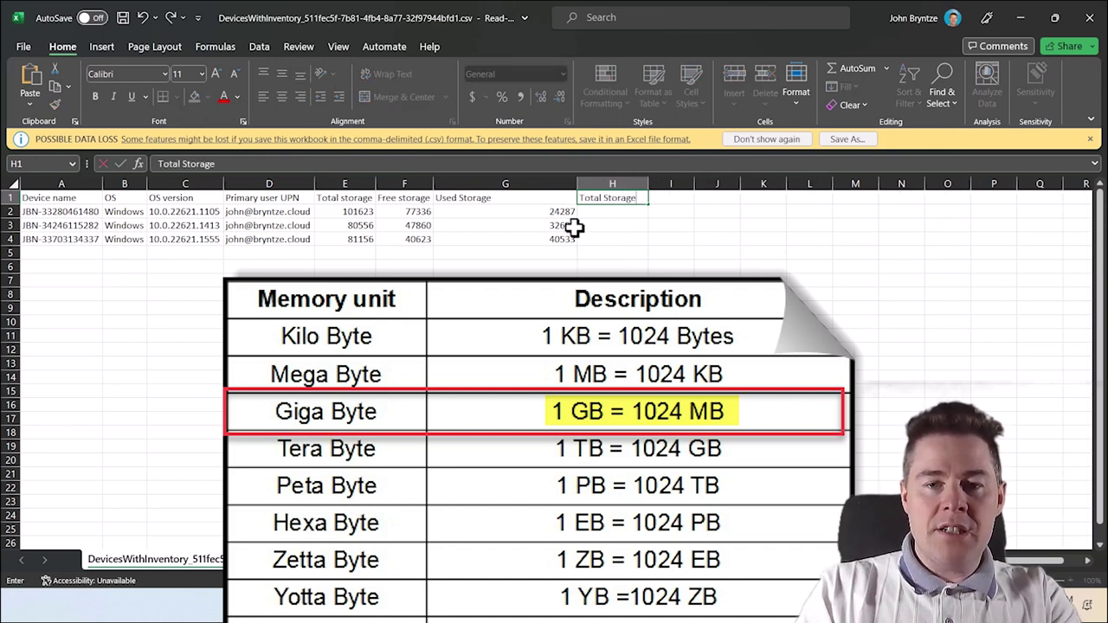
text( GB)
key(Return)
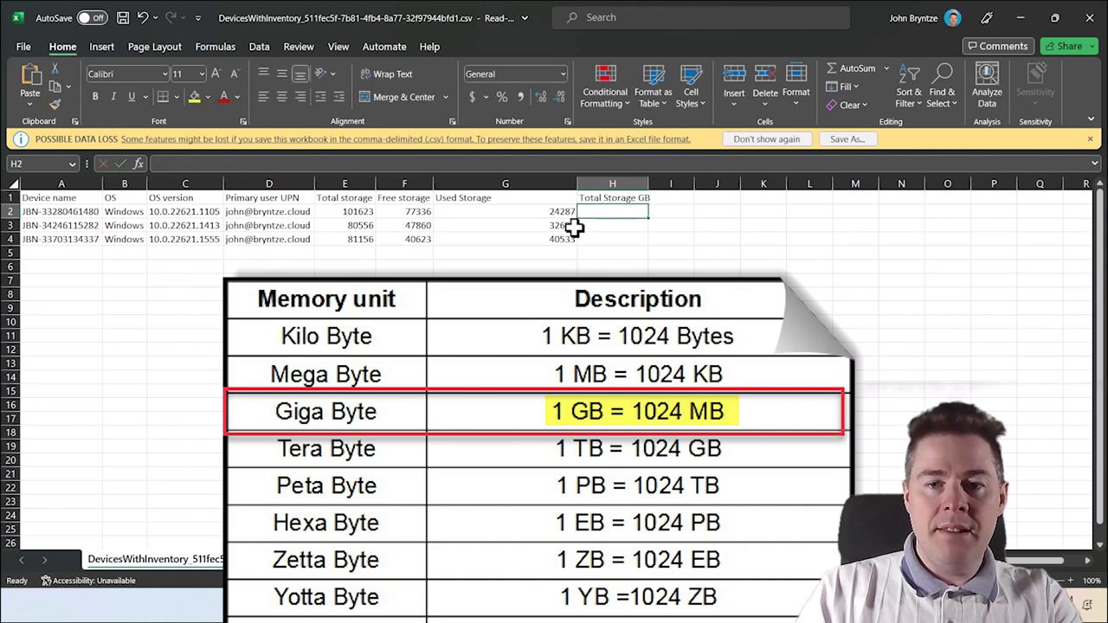
double_click(651, 185)
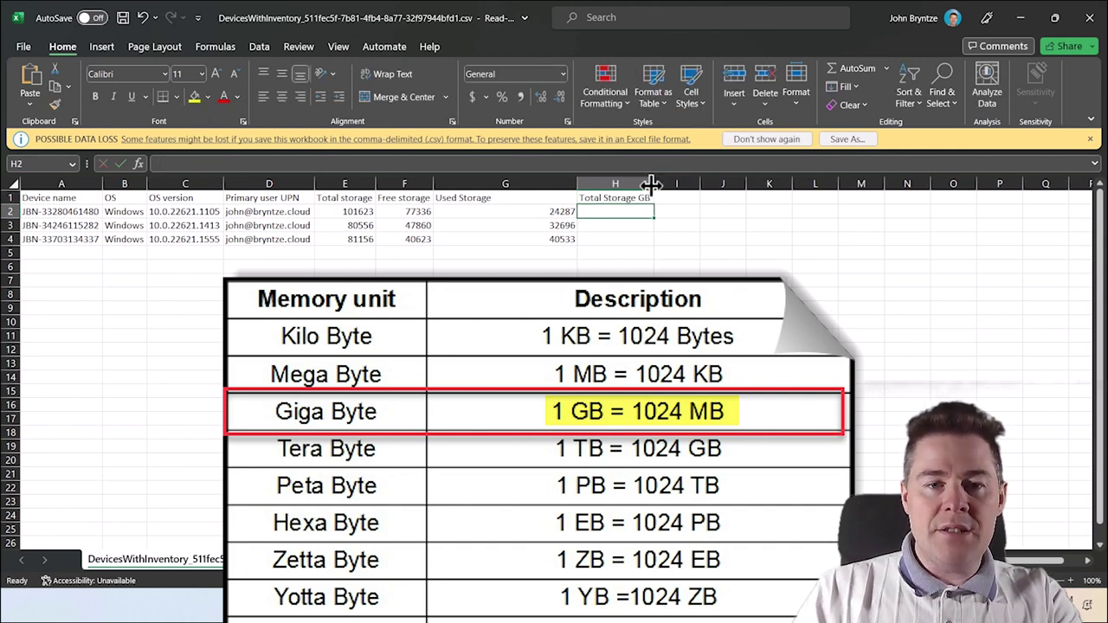
Add the headings 'Free storage GB' in I1 and 'Usaged storage' in J1, widening both columns.
click(673, 200)
text(Free storage GB)
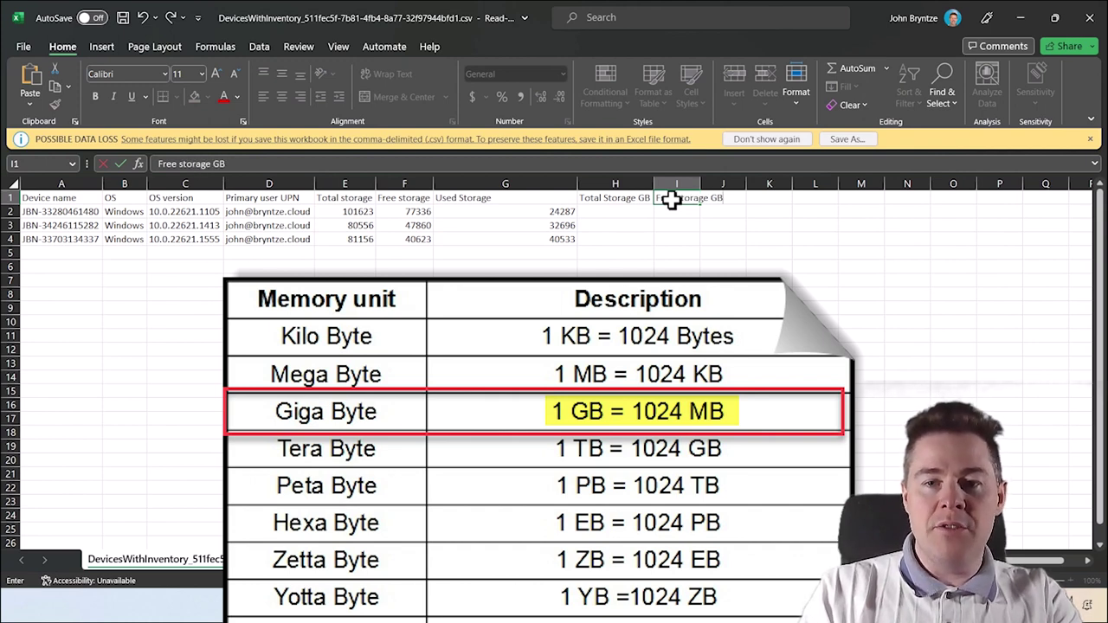
key(Return)
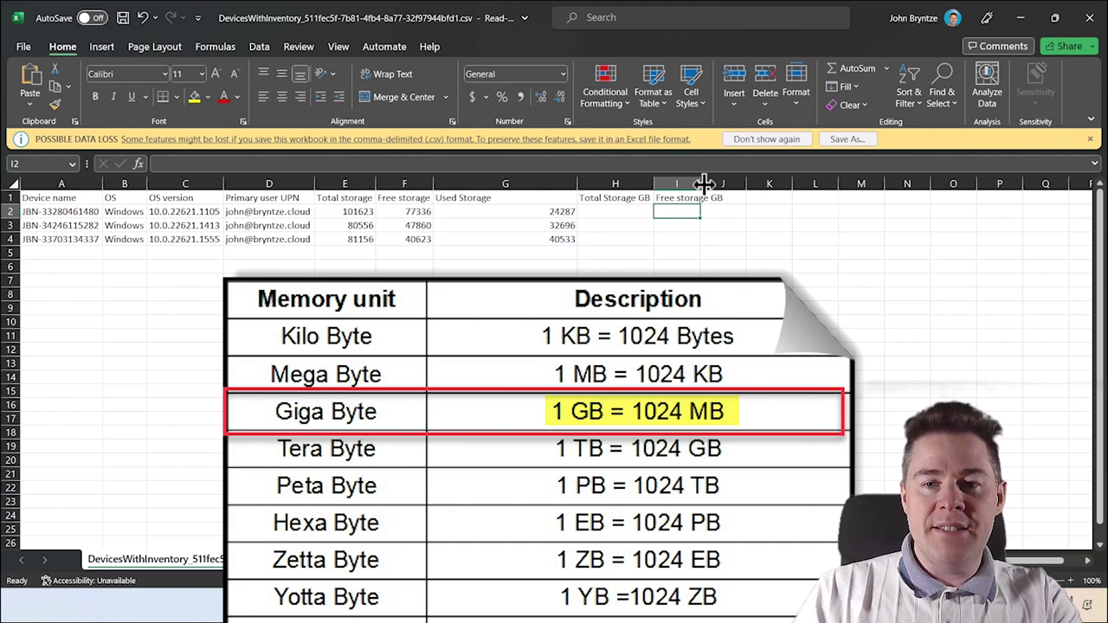
double_click(700, 184)
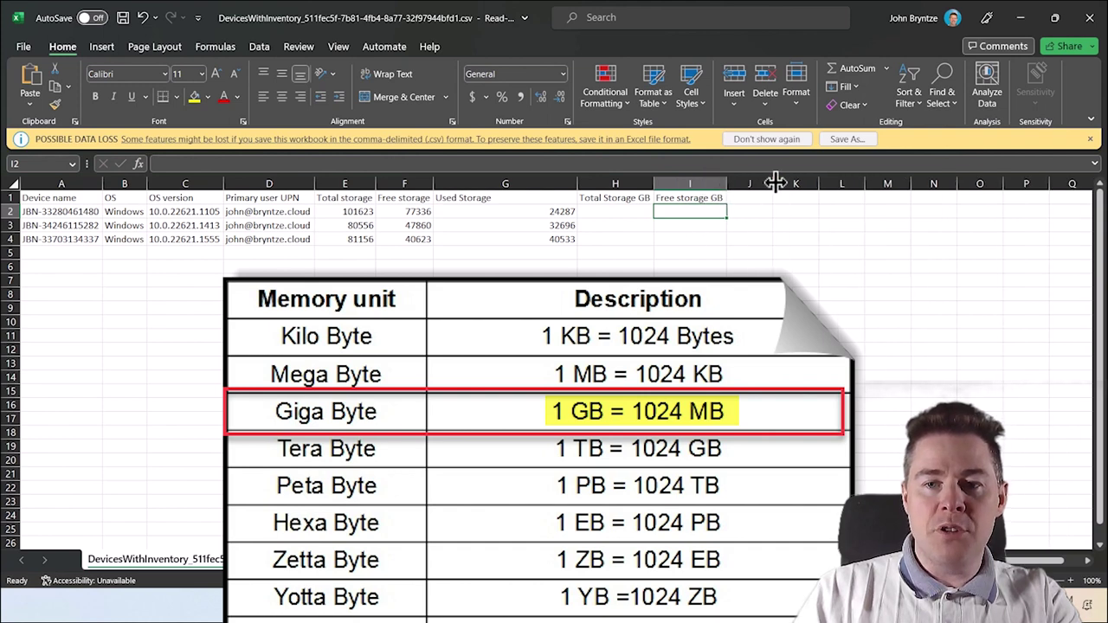
drag(776, 182, 815, 181)
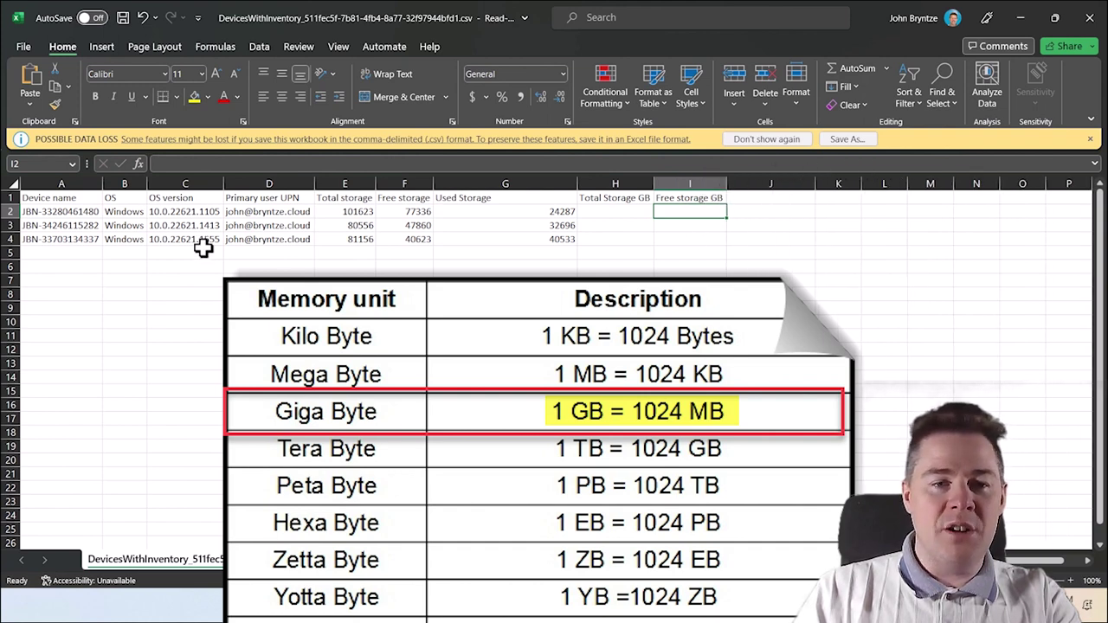
click(766, 198)
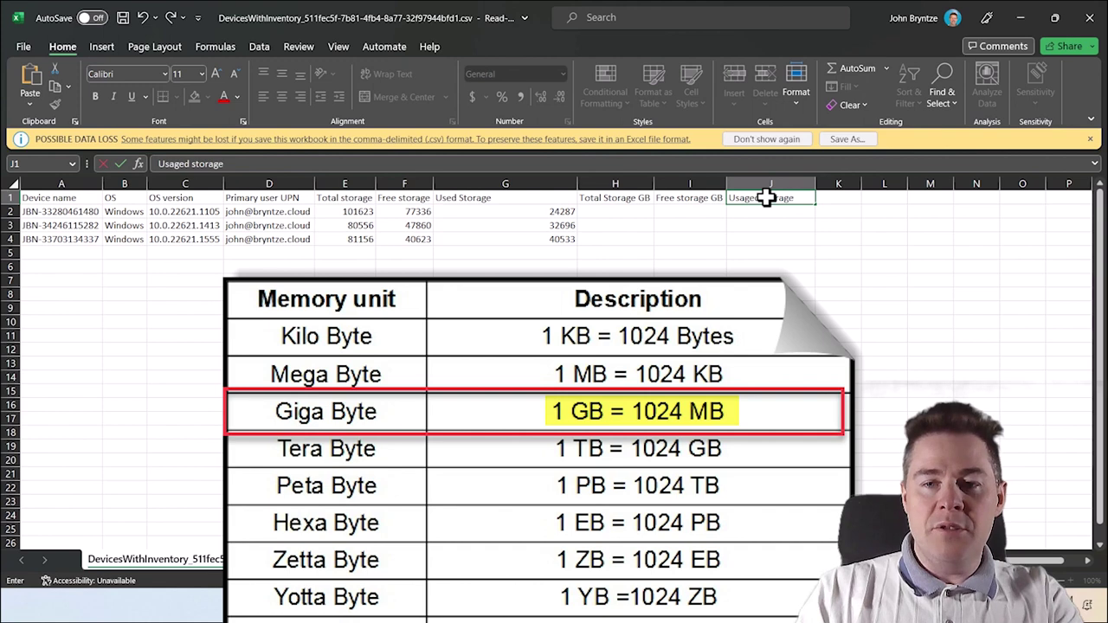
key(Return)
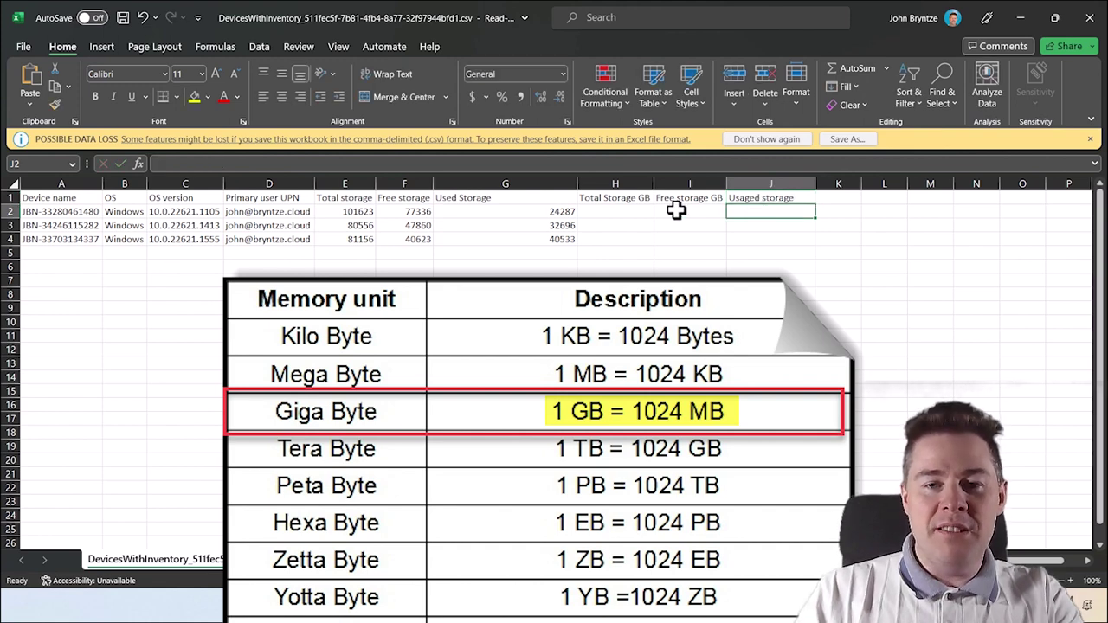
click(604, 211)
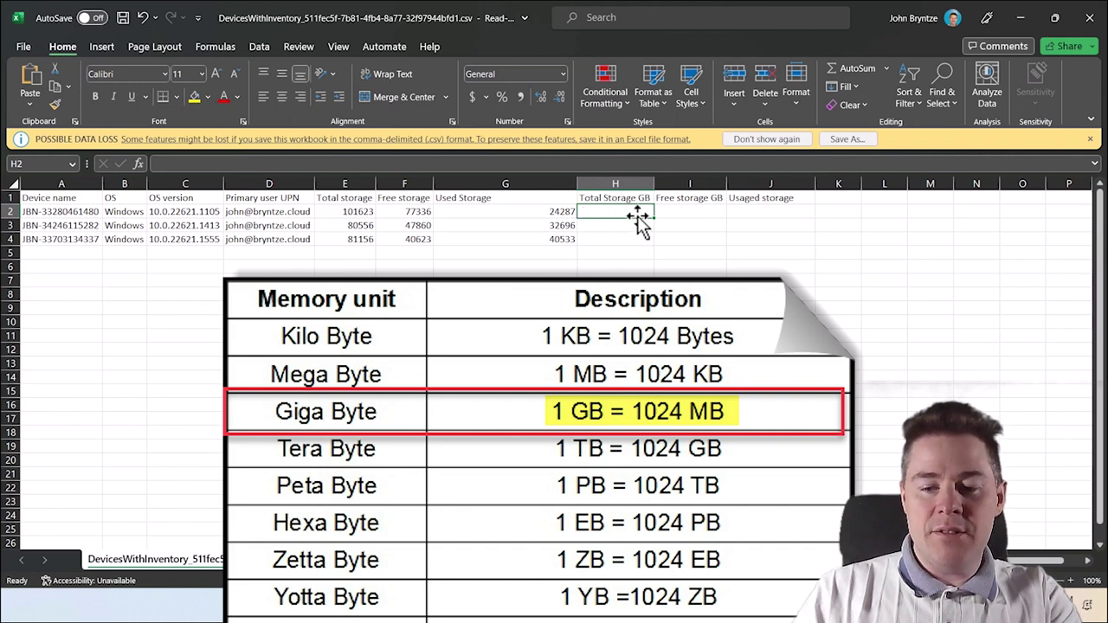
Enter =E2/1024 in H2 and fill it down to H4.
text(=)
click(364, 211)
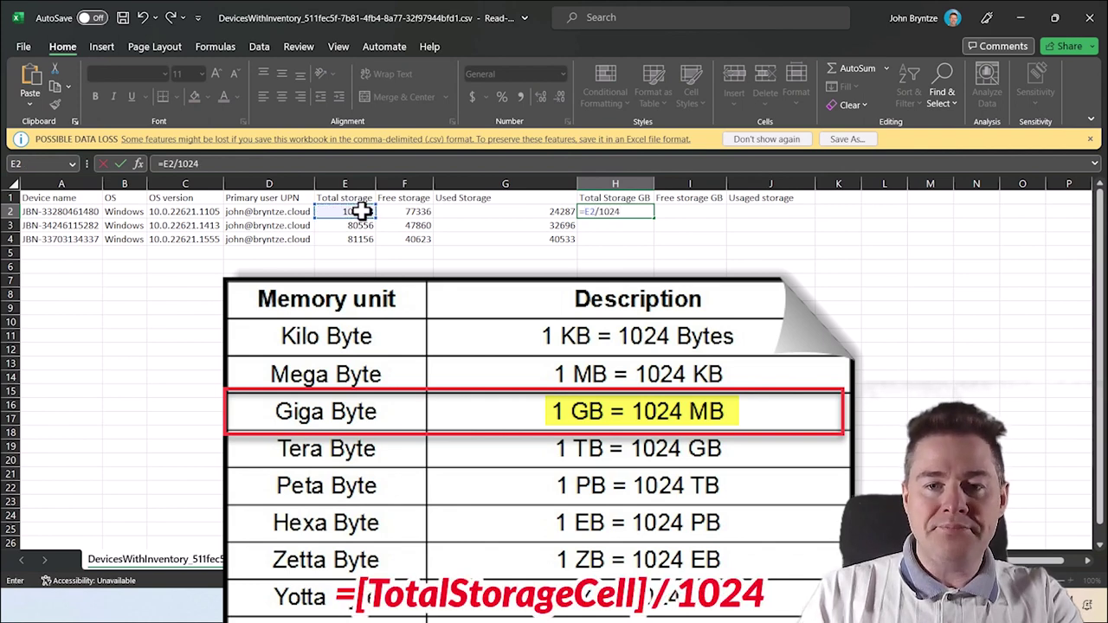
text(/1024)
key(Return)
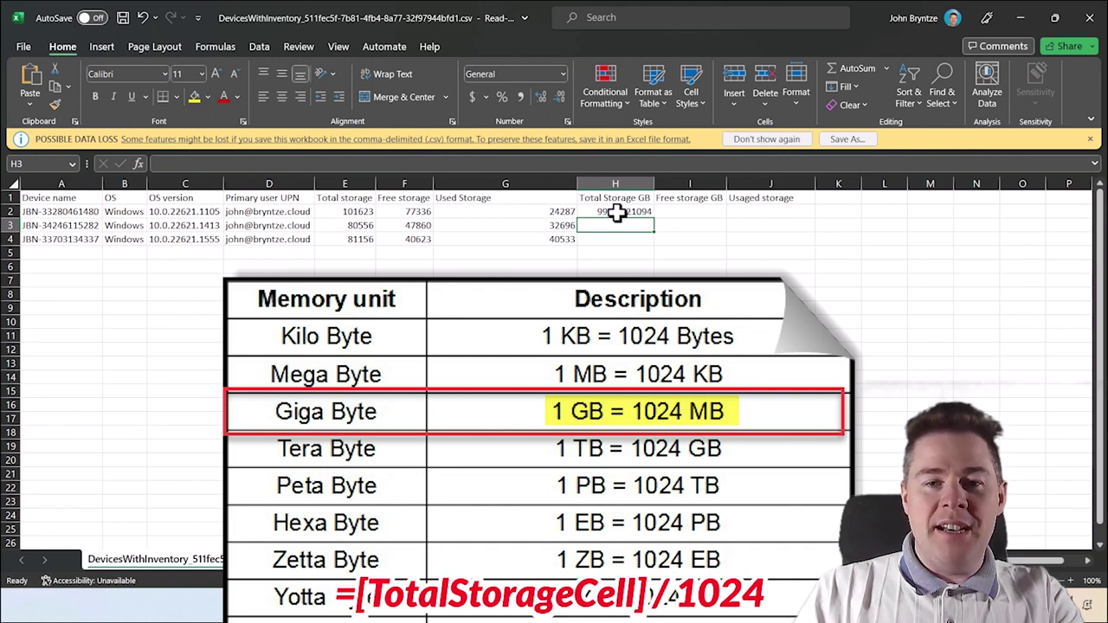
click(615, 211)
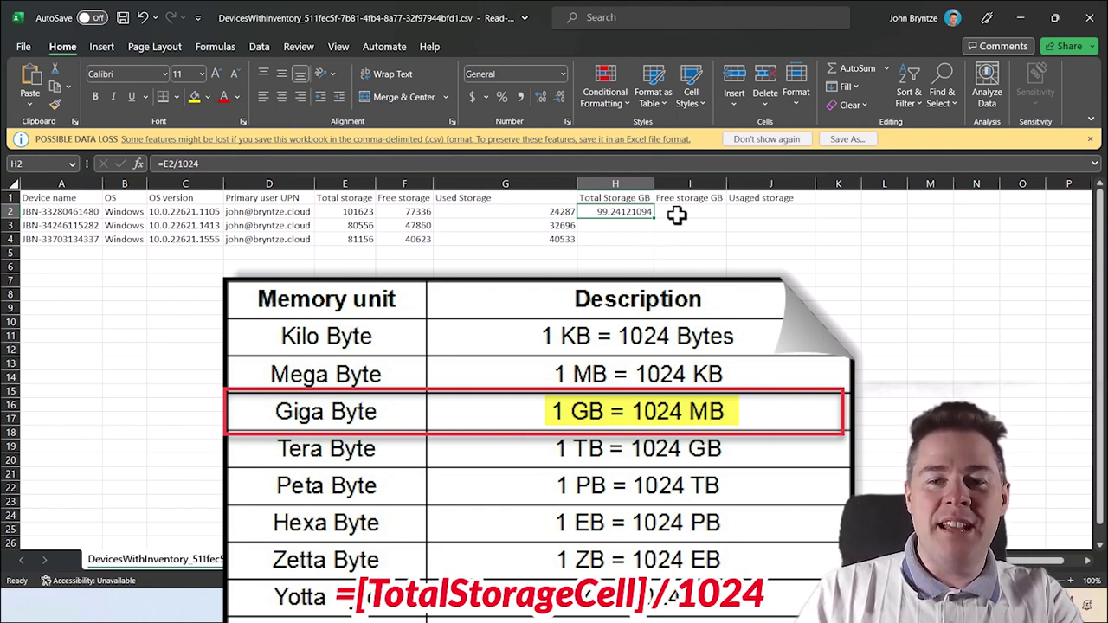
drag(656, 217, 656, 249)
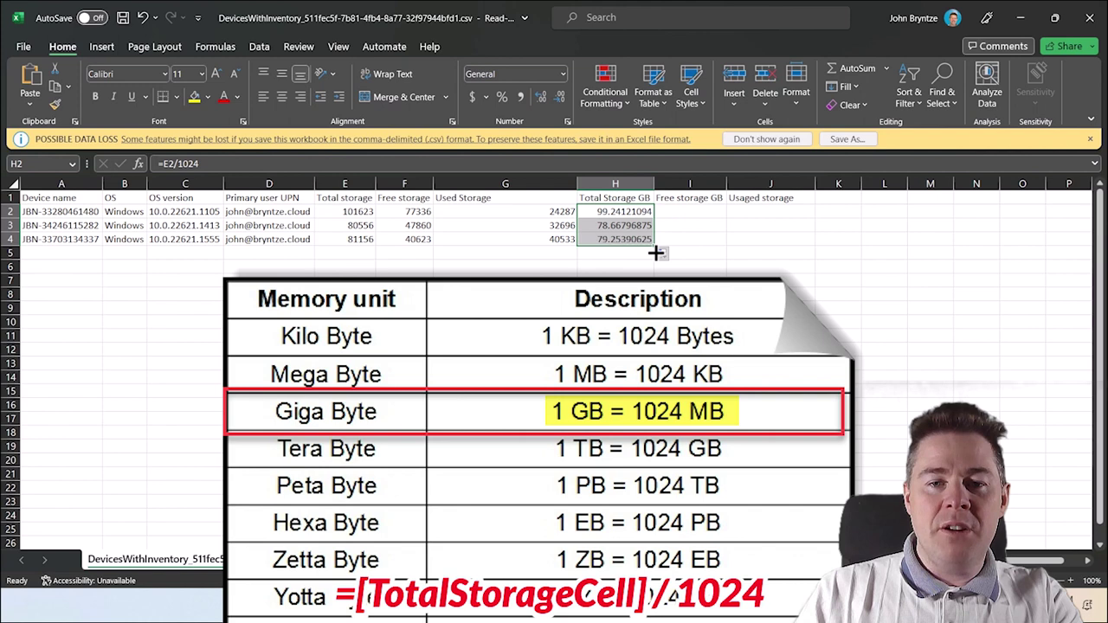
Enter =F2/1024 in I2 and fill it down to I4.
click(682, 211)
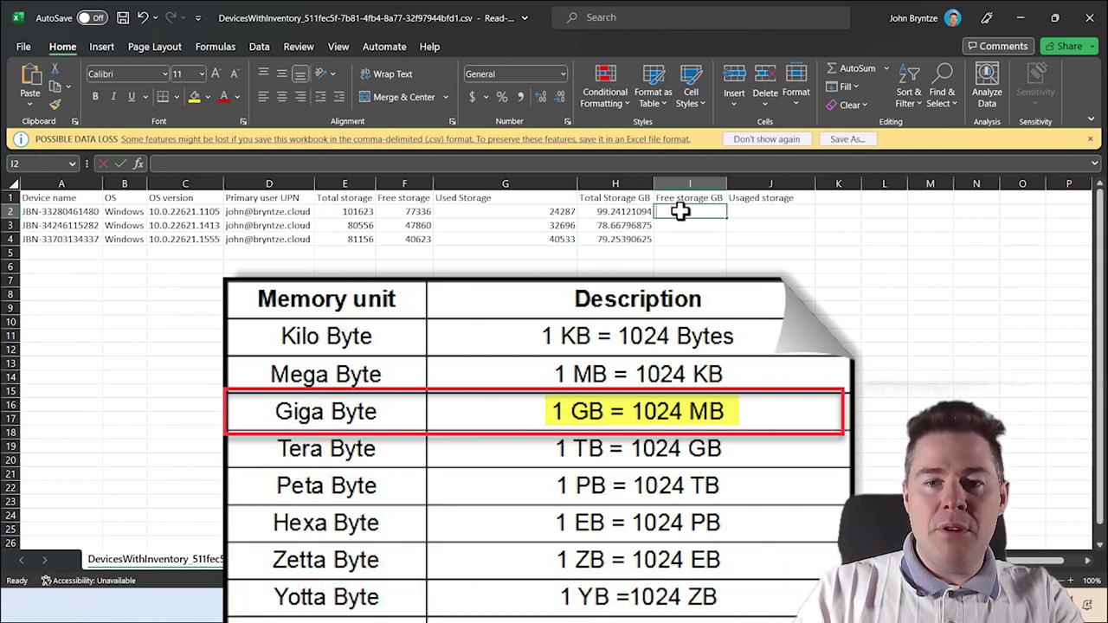
text(=)
click(411, 211)
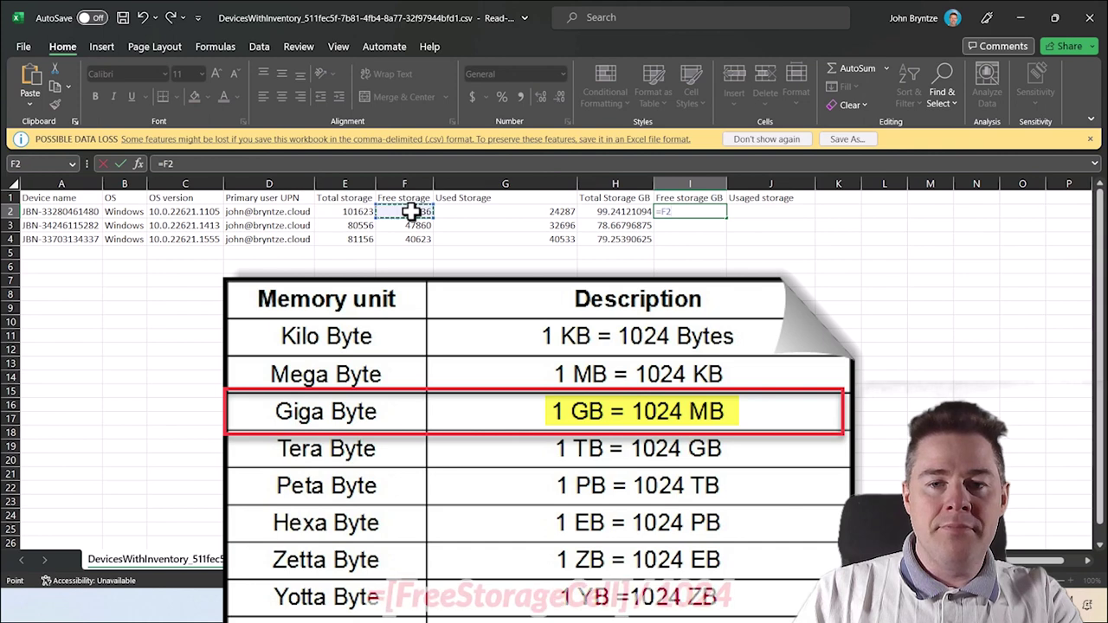
text(/1024)
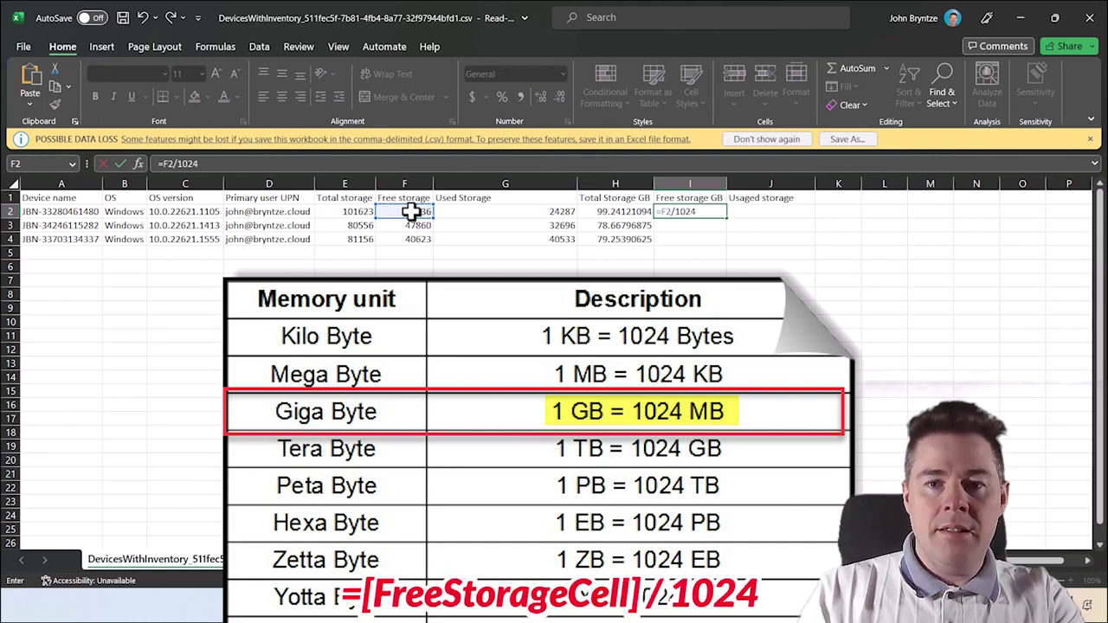
key(Return)
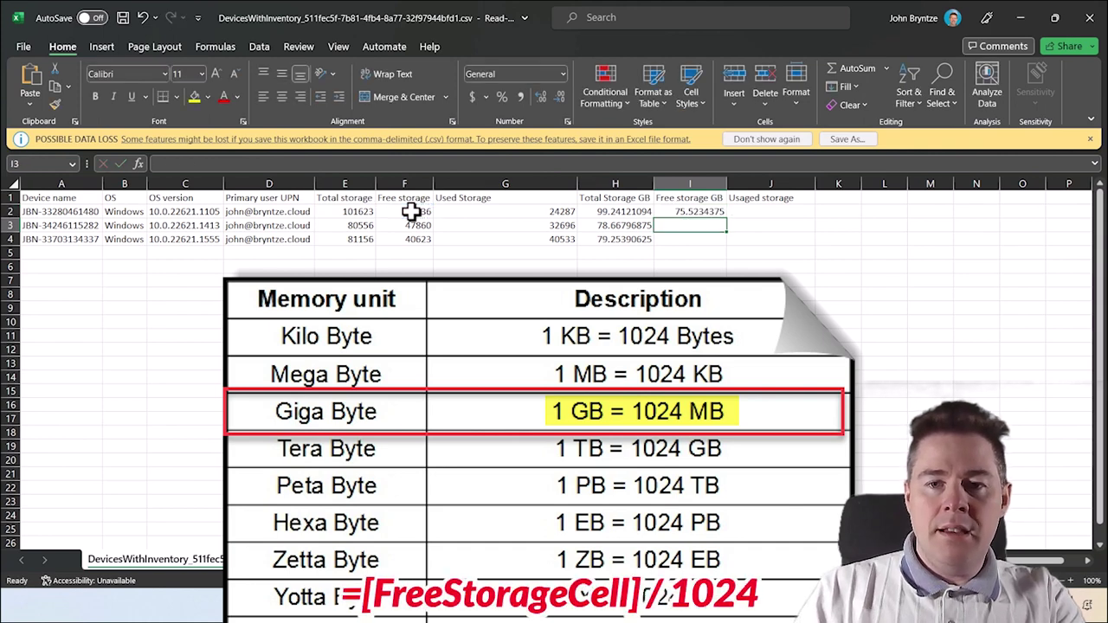
click(696, 211)
drag(727, 218, 717, 249)
Correct the J1 heading to 'Used storage' in the formula bar.
click(762, 212)
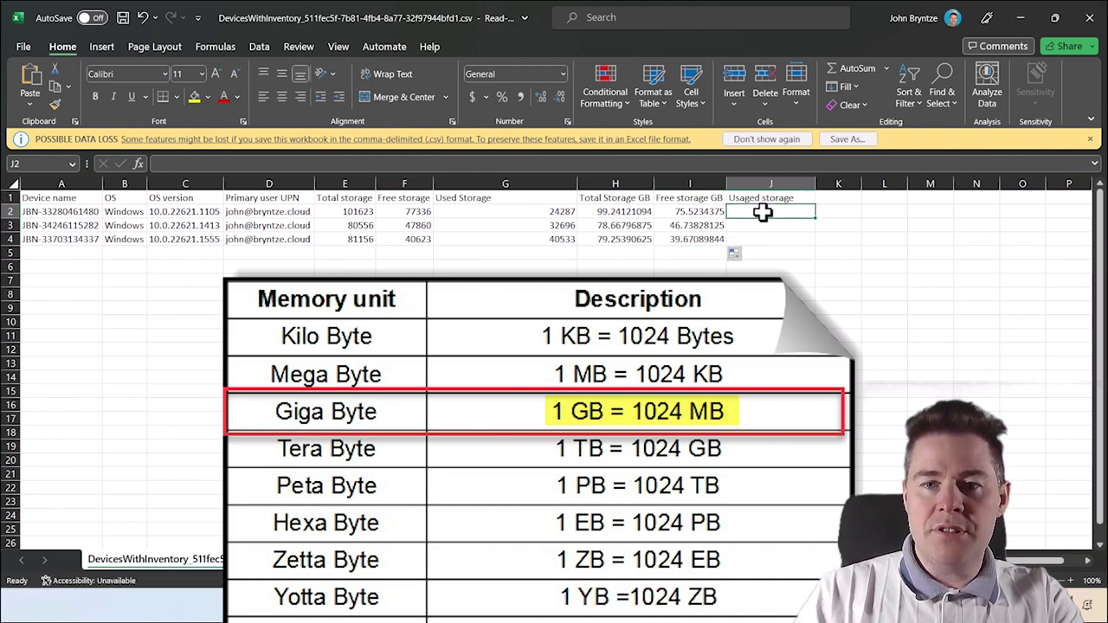
click(755, 199)
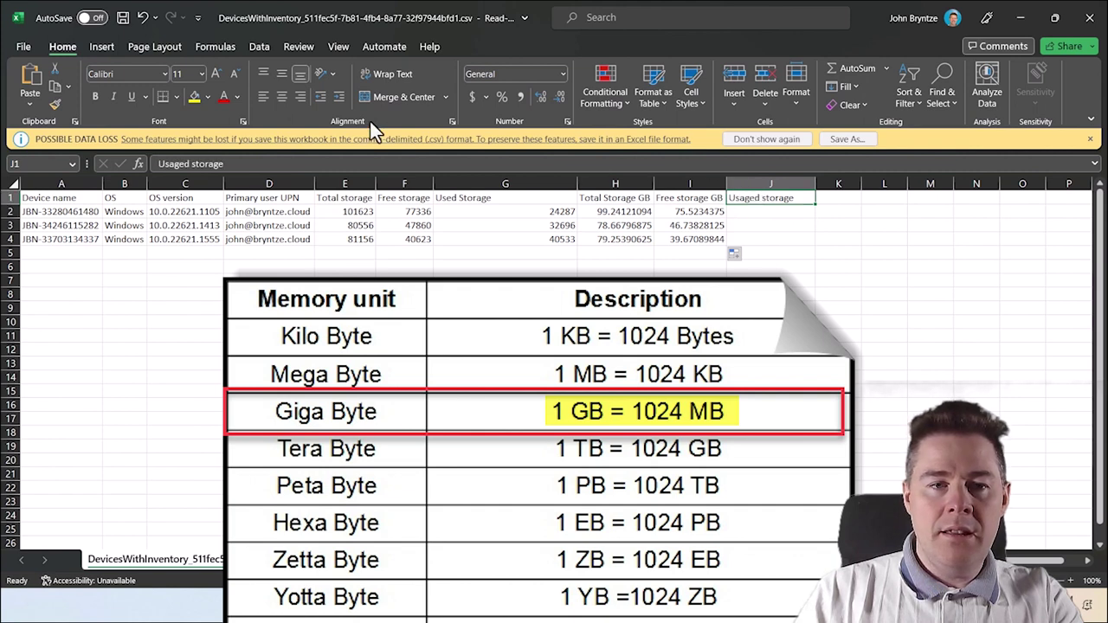
click(185, 164)
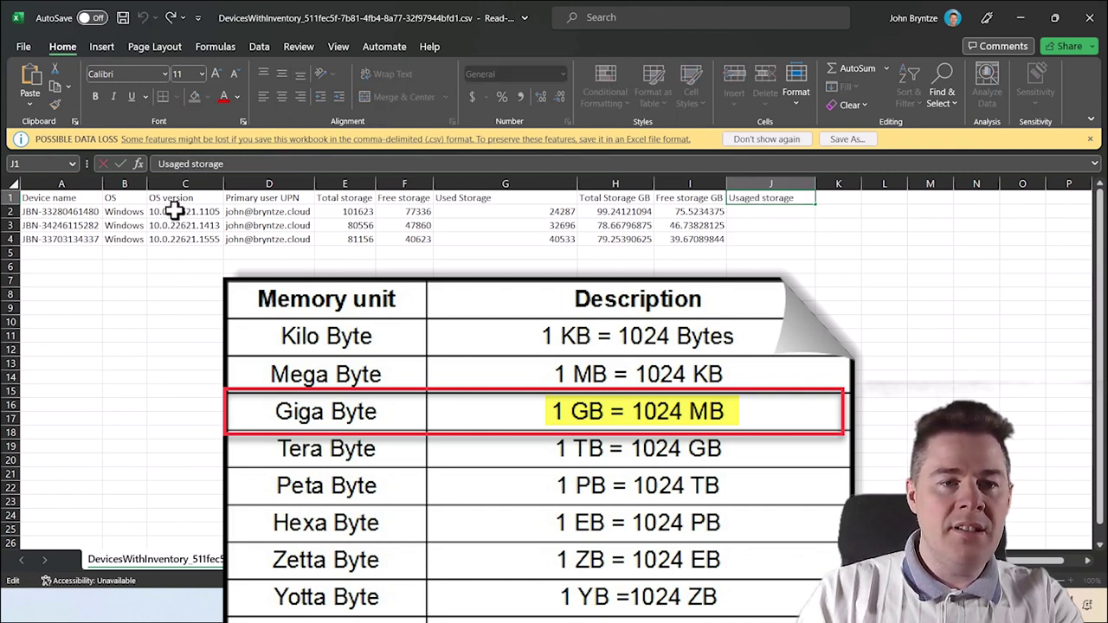
key(BackSpace)
key(BackSpace)
key(Return)
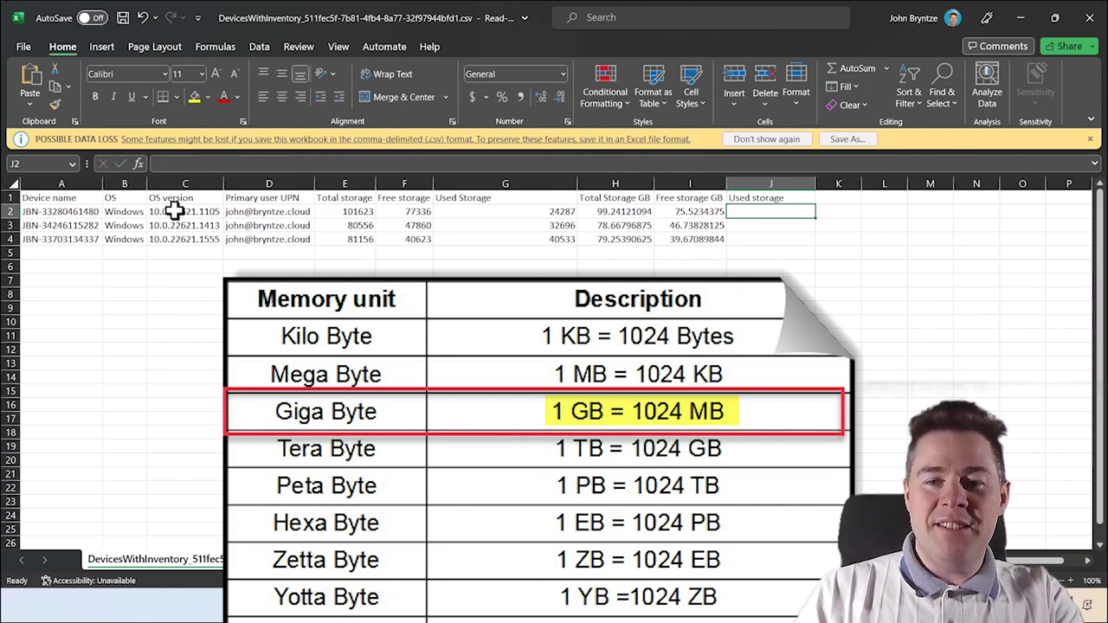
Enter =G2/1024 in J2 and fill it down to J4.
text(=)
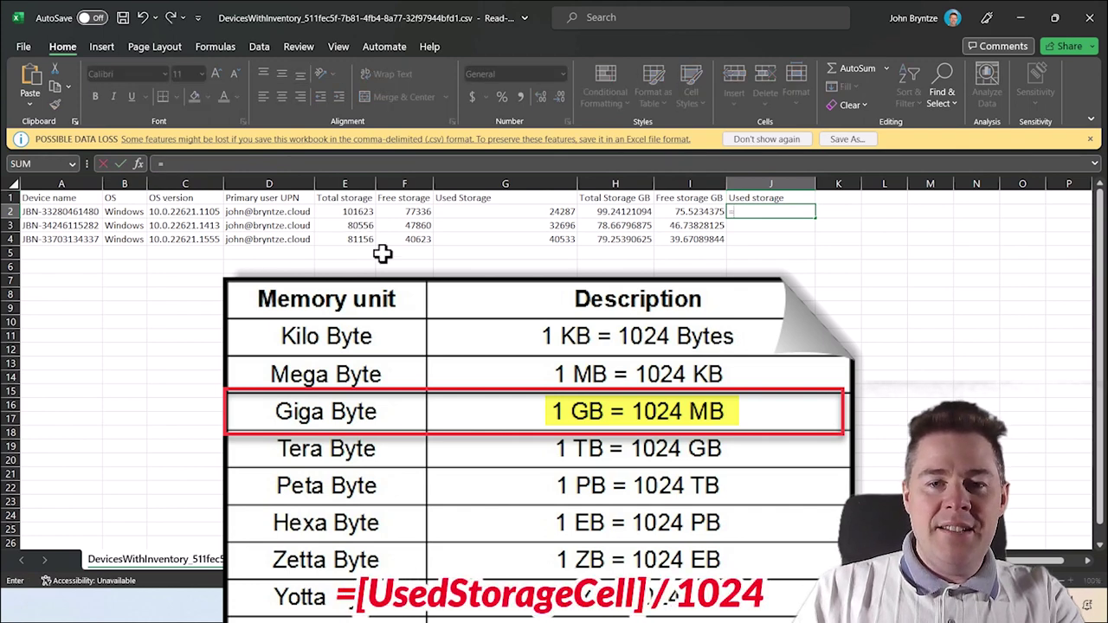
click(505, 212)
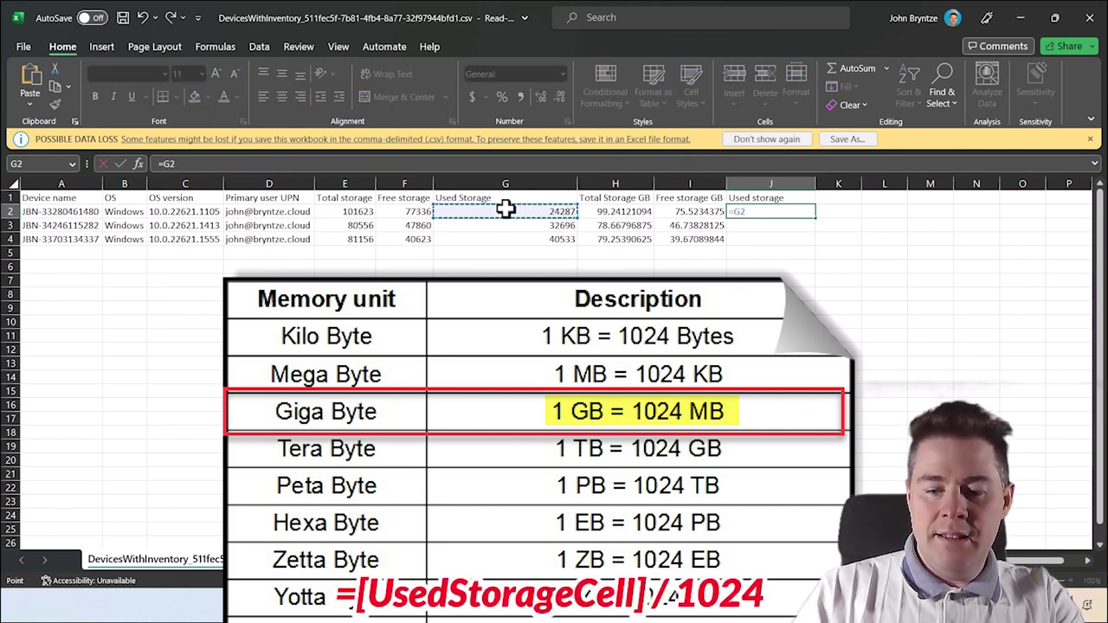
text(/1024)
key(Return)
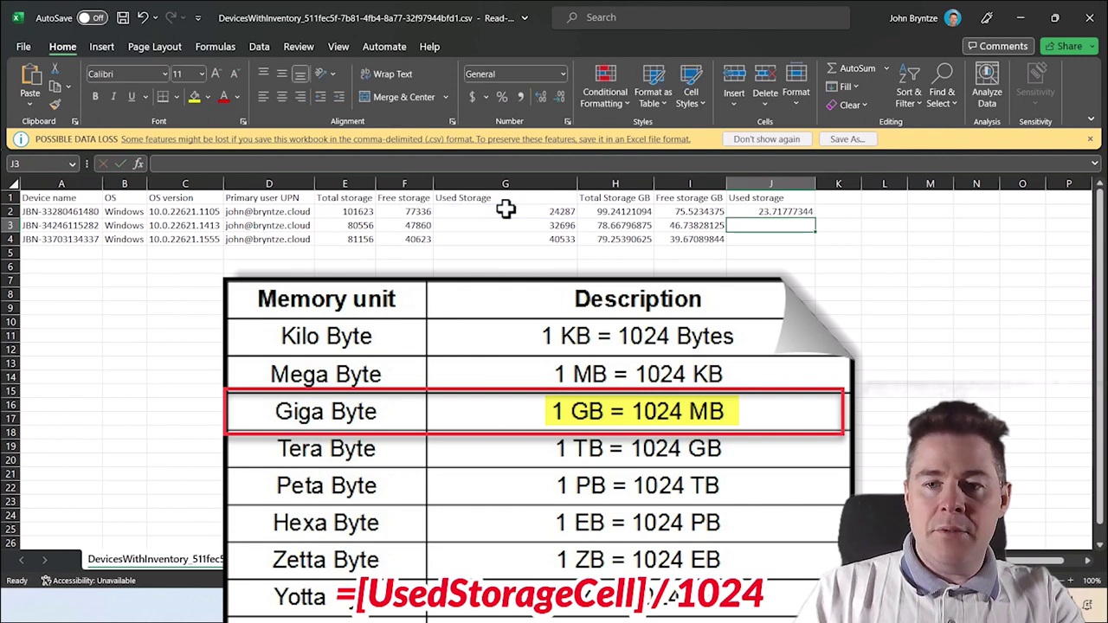
click(770, 211)
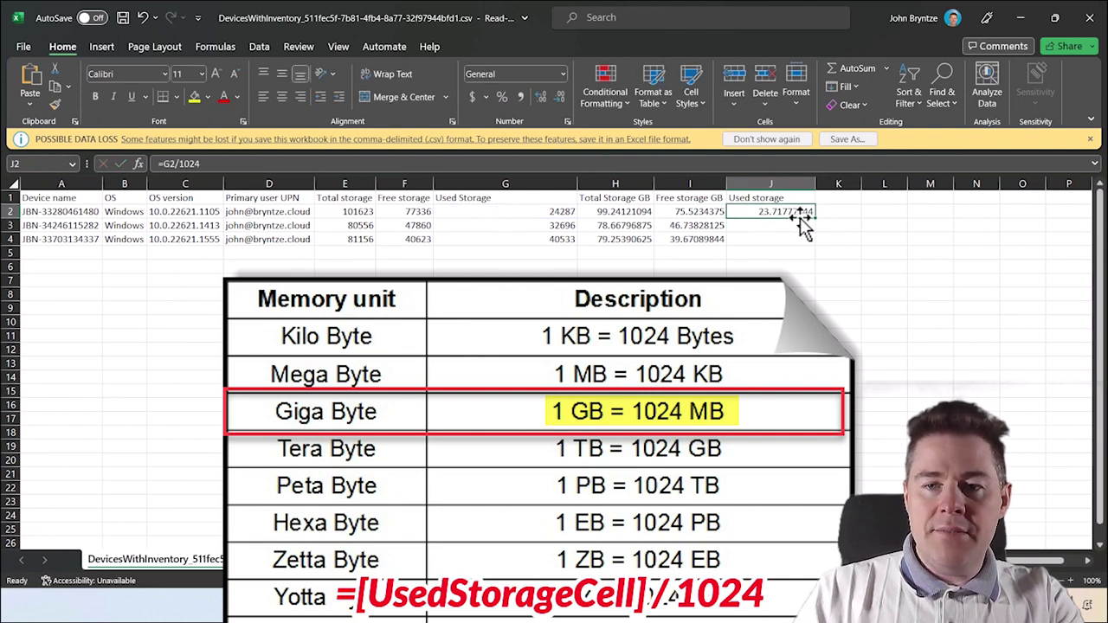
drag(815, 218, 812, 246)
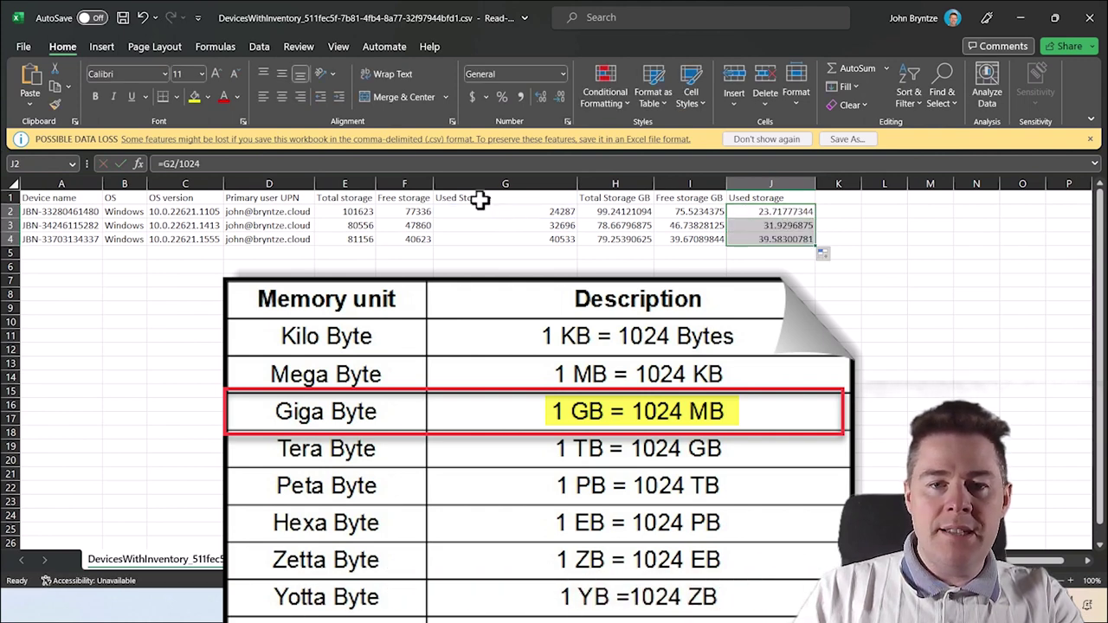
drag(506, 184, 337, 182)
Hide columns E–G and cut the H2:J4 GB values to two decimal places.
right_click(338, 182)
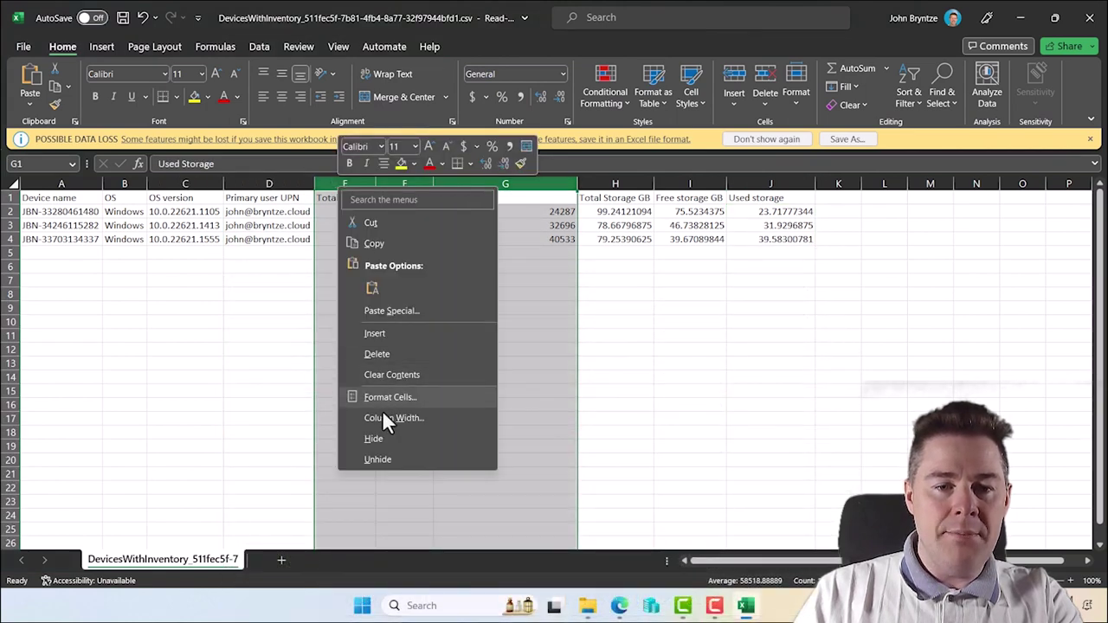
click(375, 436)
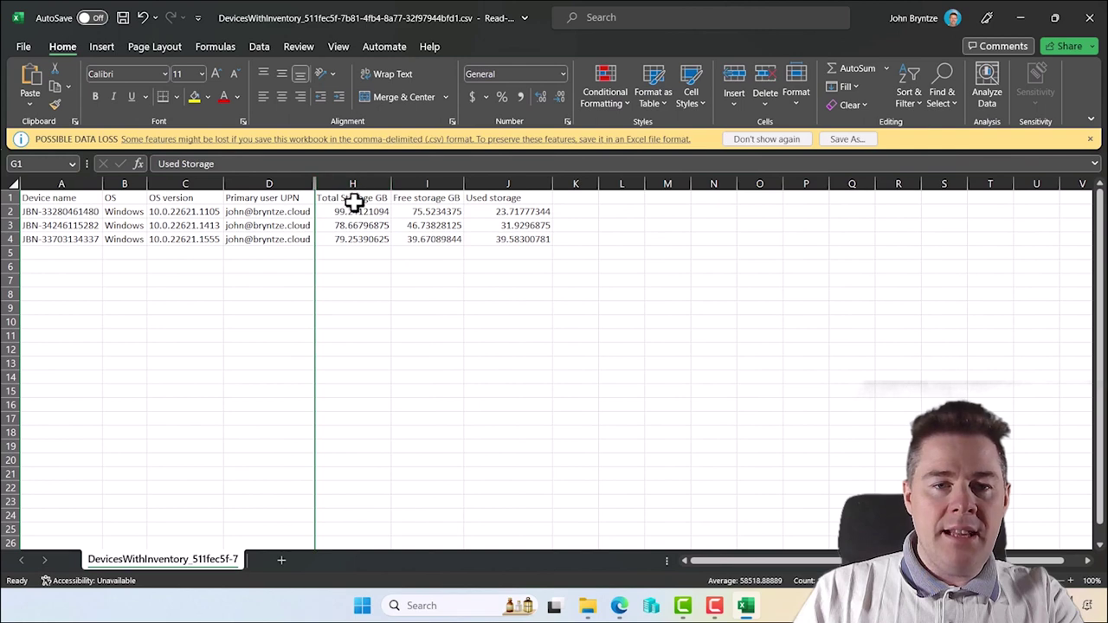
drag(351, 211, 512, 234)
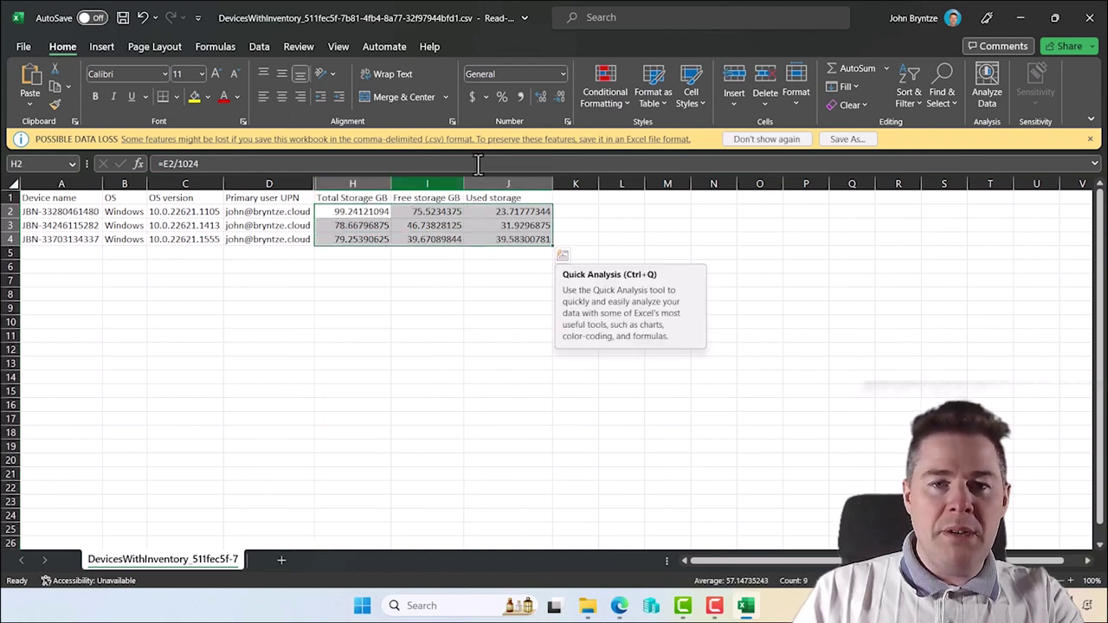
click(559, 97)
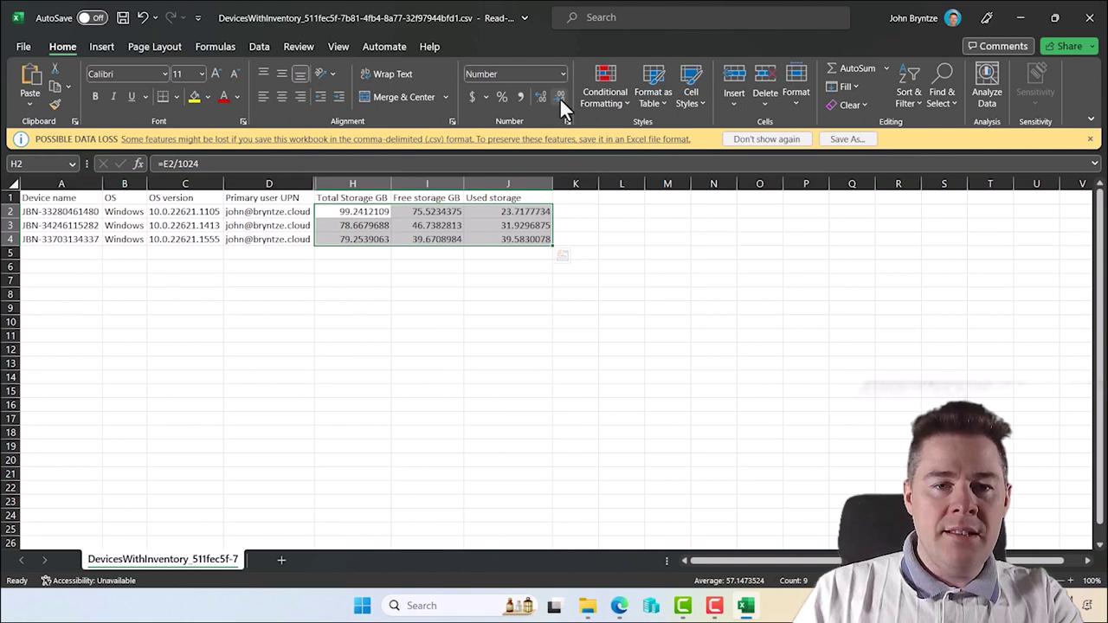
click(559, 97)
click(560, 96)
click(559, 97)
click(560, 97)
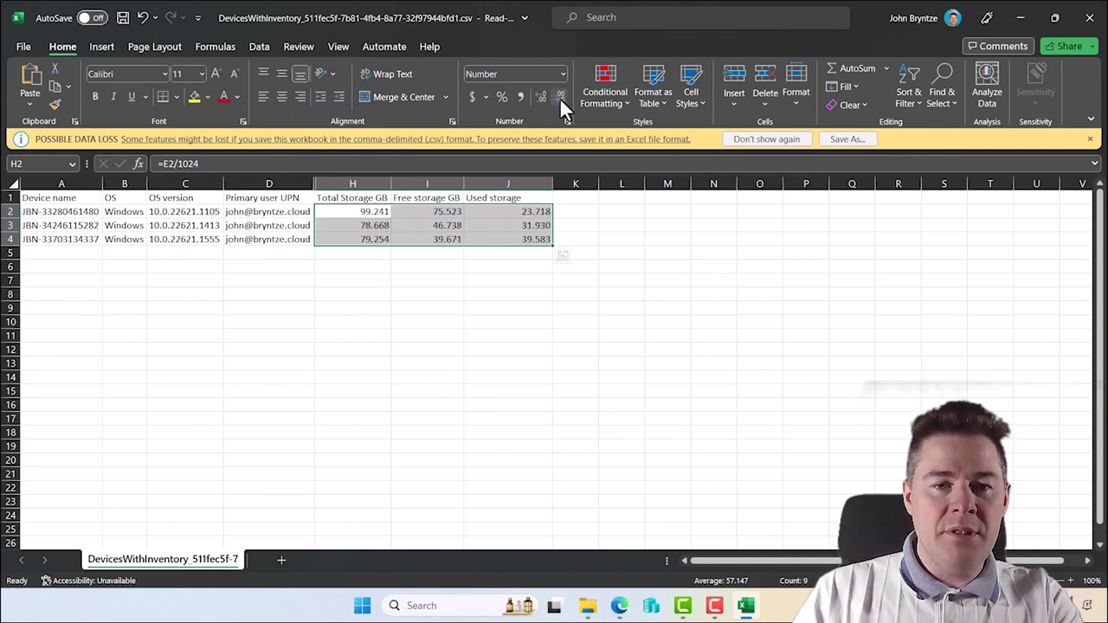
click(559, 97)
Centre the GB values in H2:J4 and check the free storage formula in I3.
click(541, 294)
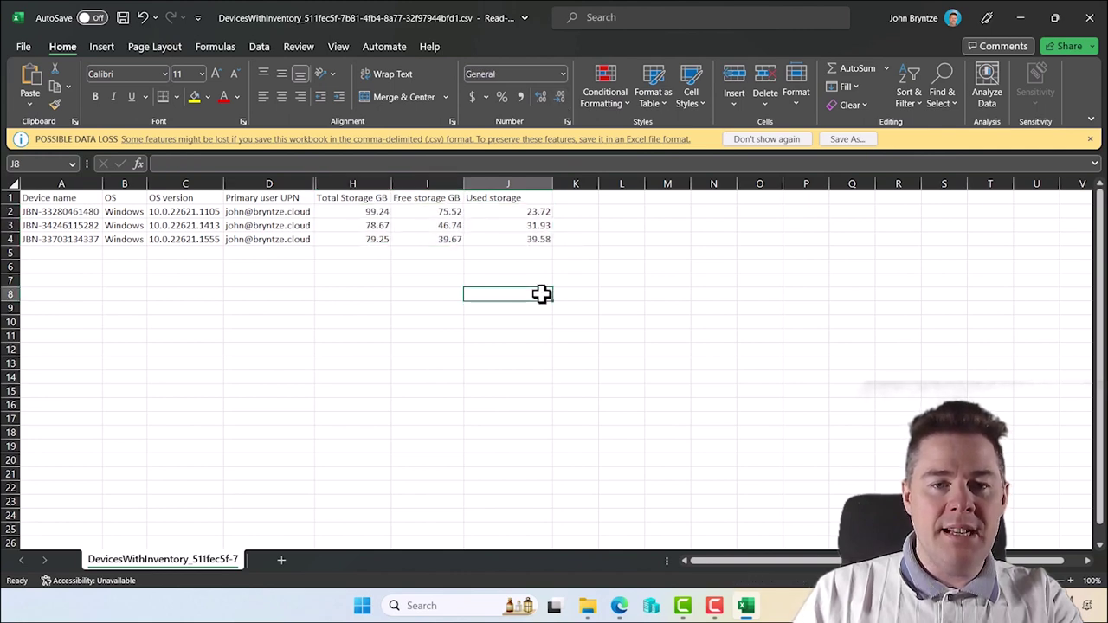
drag(349, 208, 537, 239)
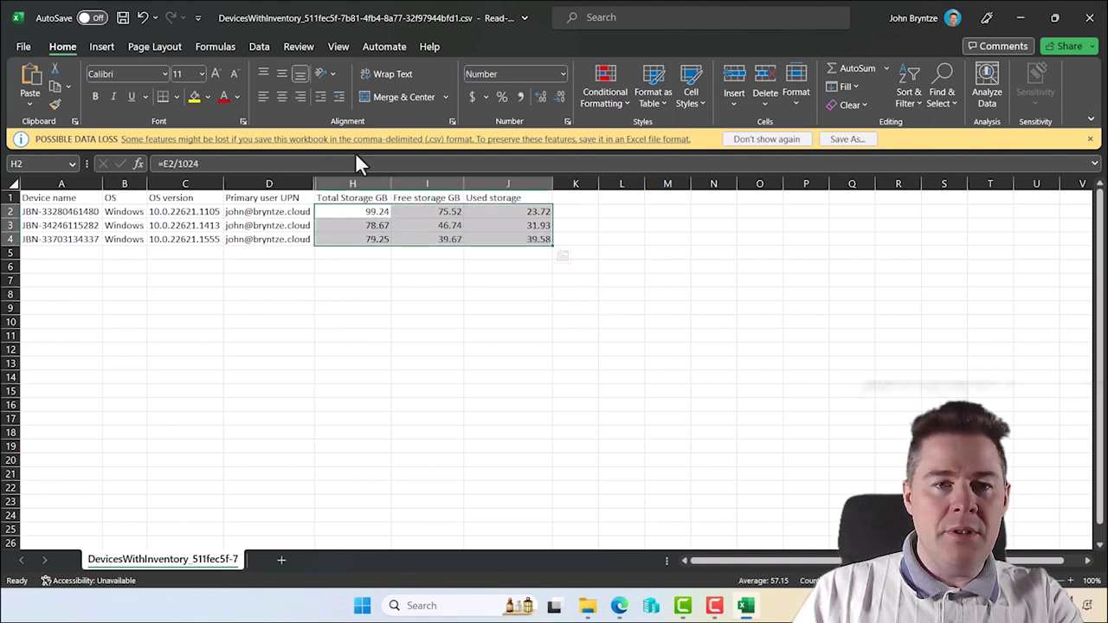
click(282, 96)
click(433, 348)
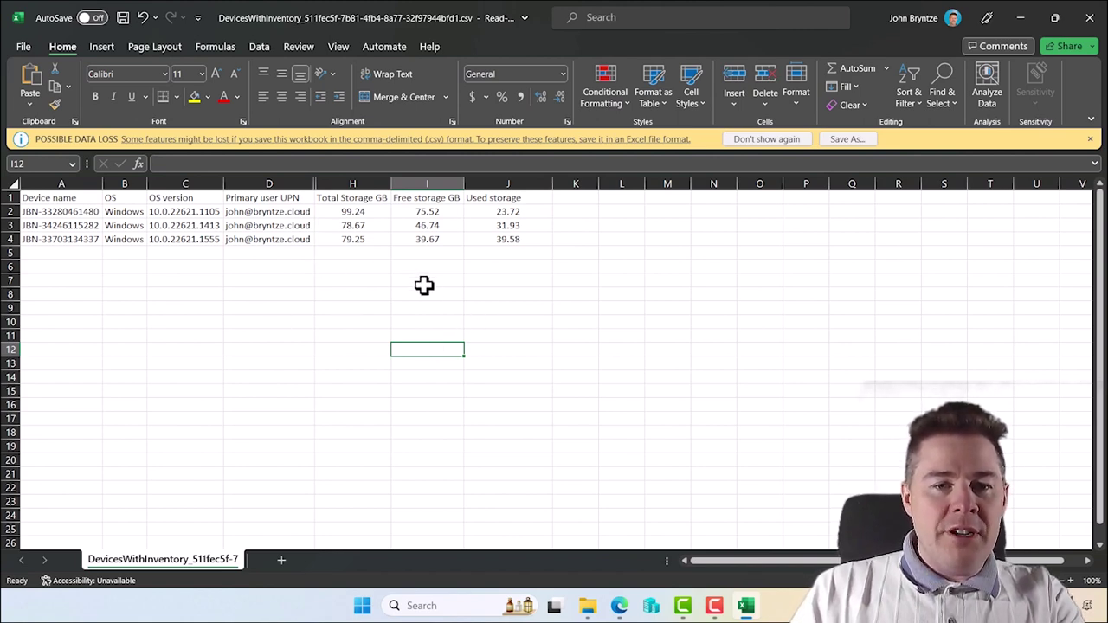
click(428, 227)
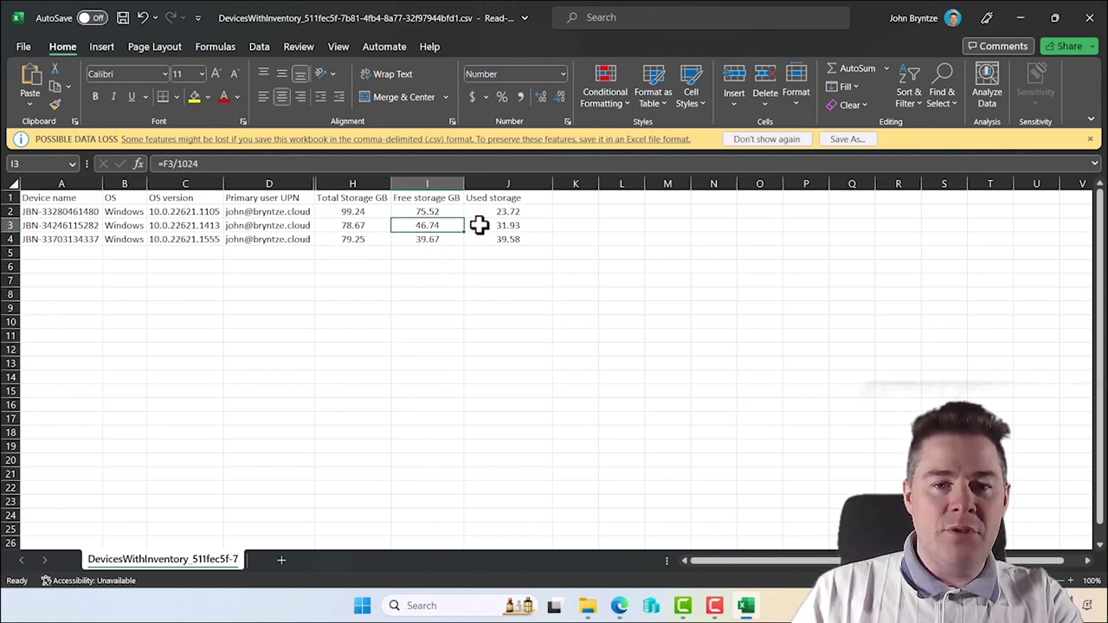
Widen column K and enter the header 'Can upgrade to Windows 12' in K1.
drag(599, 183, 675, 182)
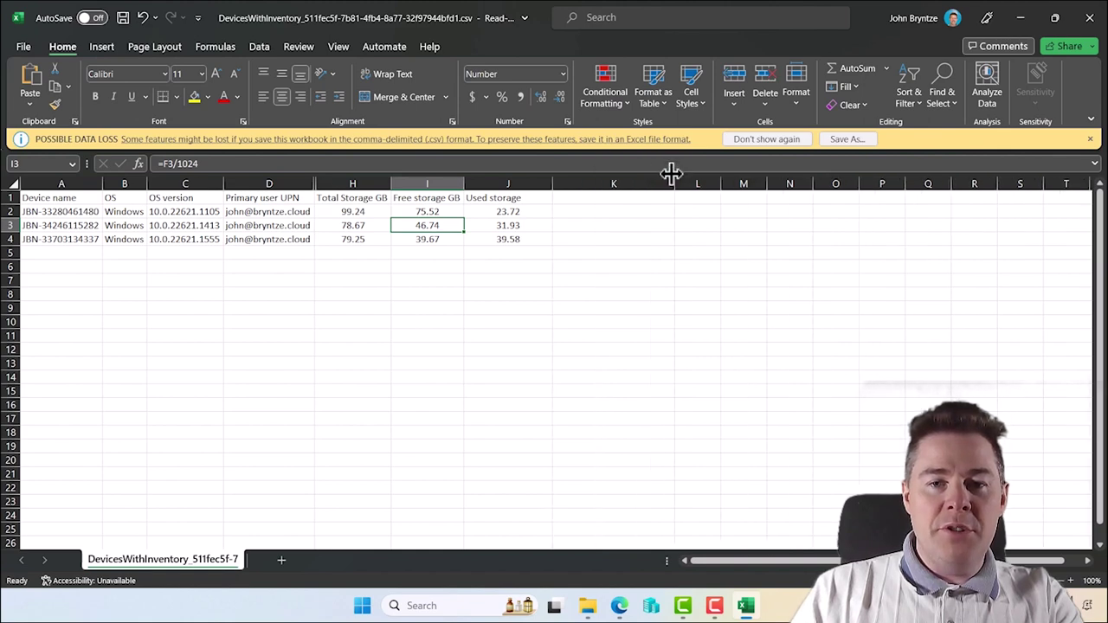
click(589, 201)
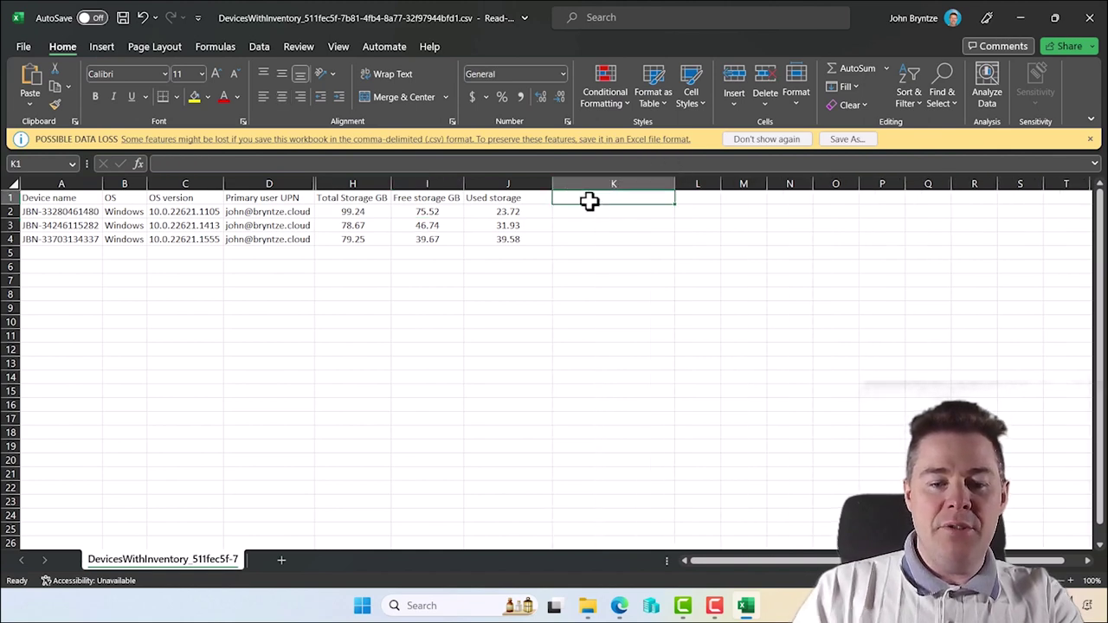
text(Can upgrade to Windo)
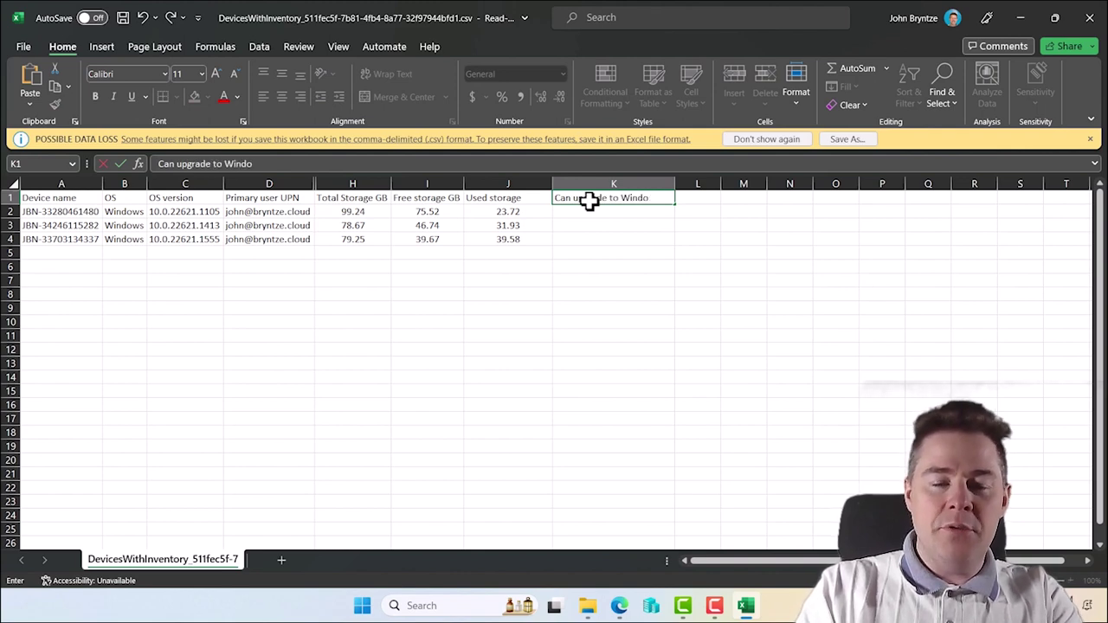
text(ws 12)
key(Return)
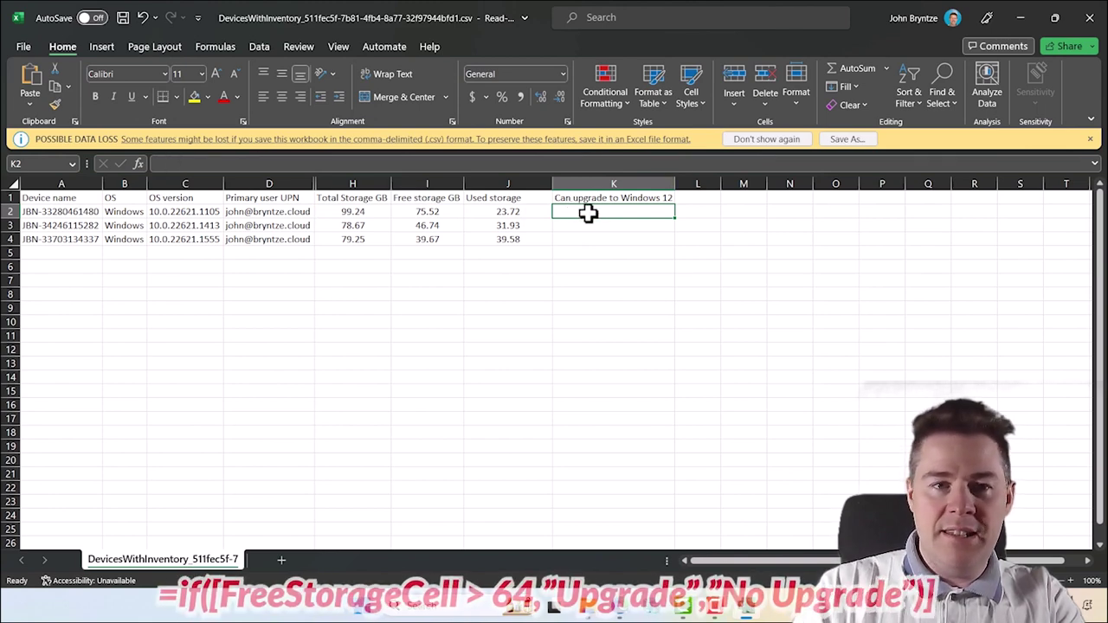
click(184, 164)
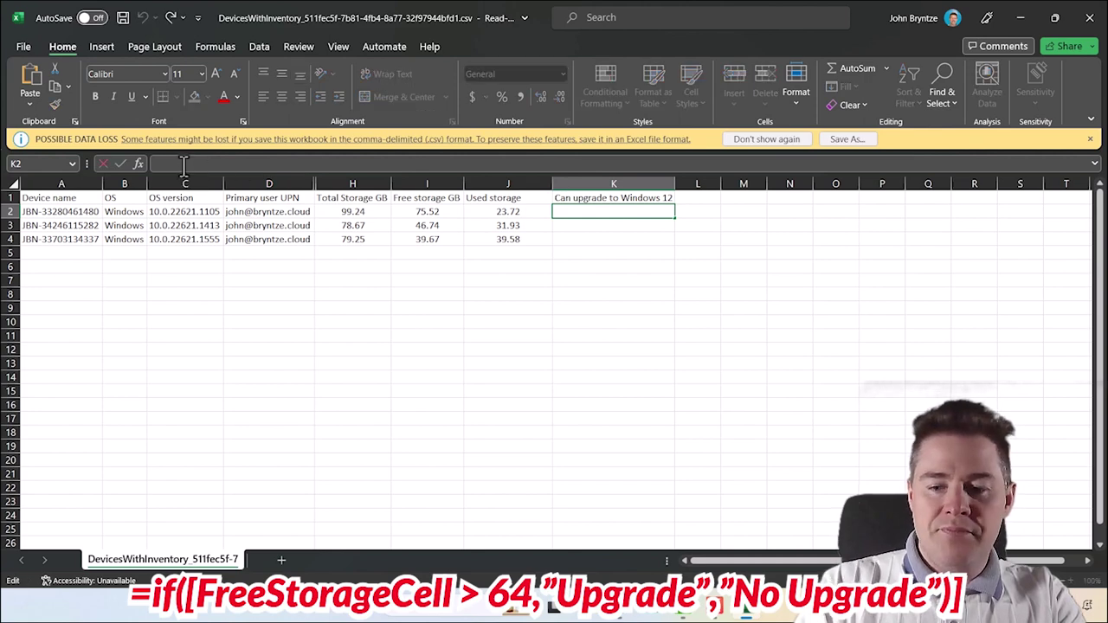
Enter =IF(I2<64,"No upgrade","Upgrade") in K2.
text(=if)
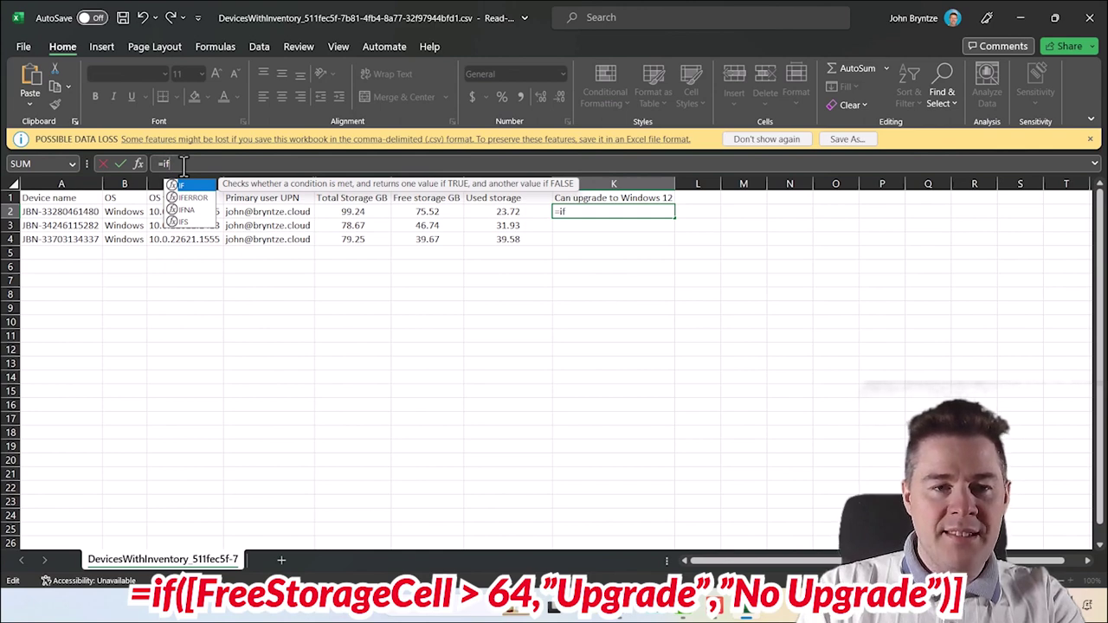
text(()
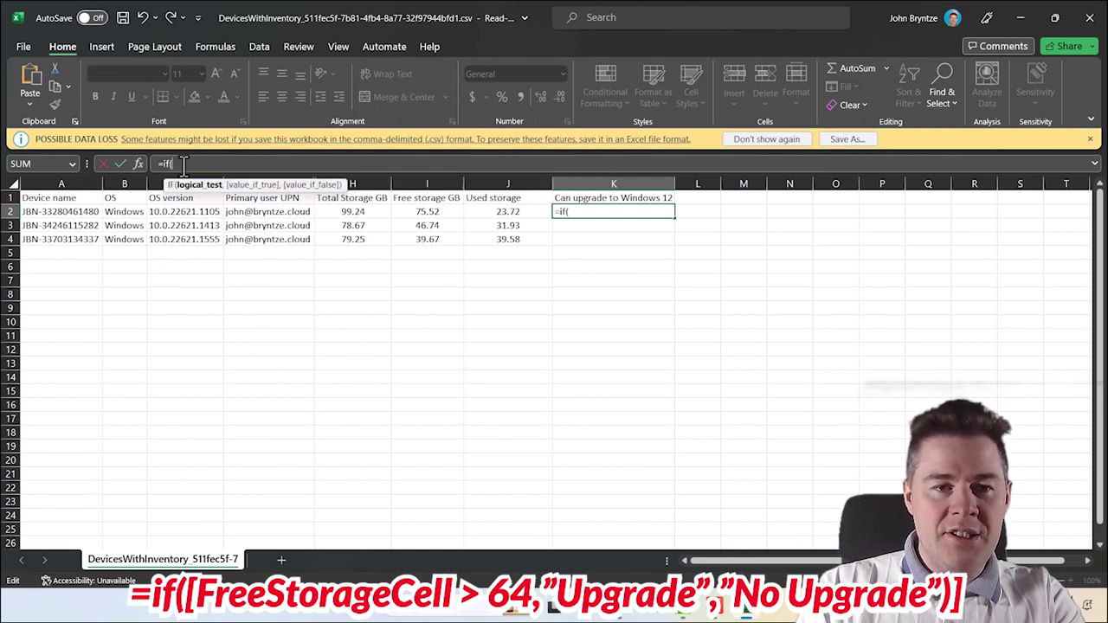
click(425, 214)
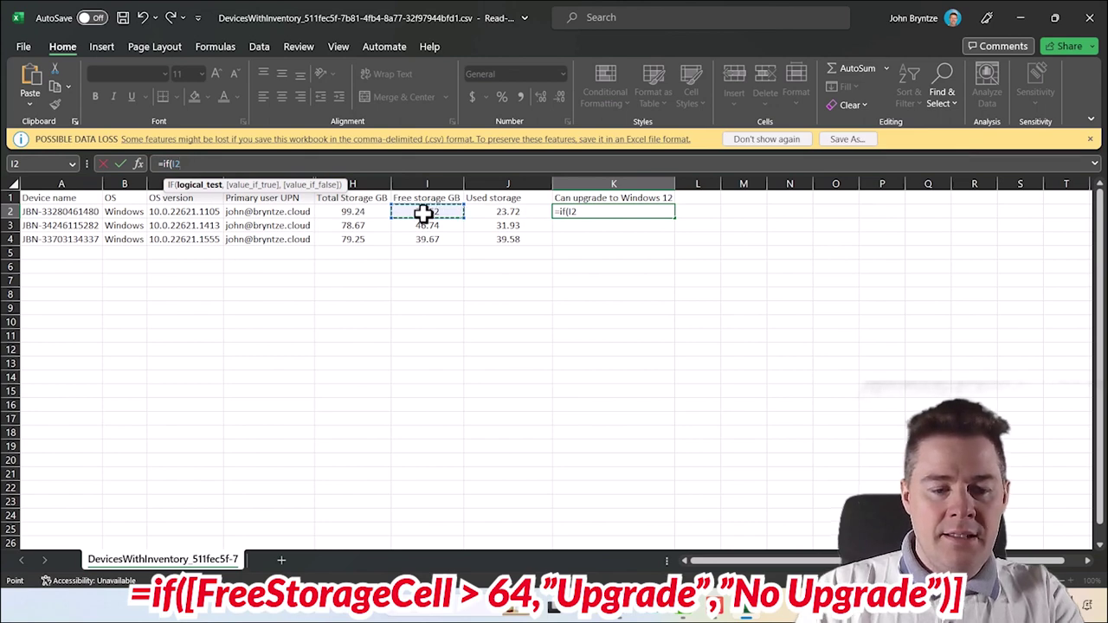
text(>)
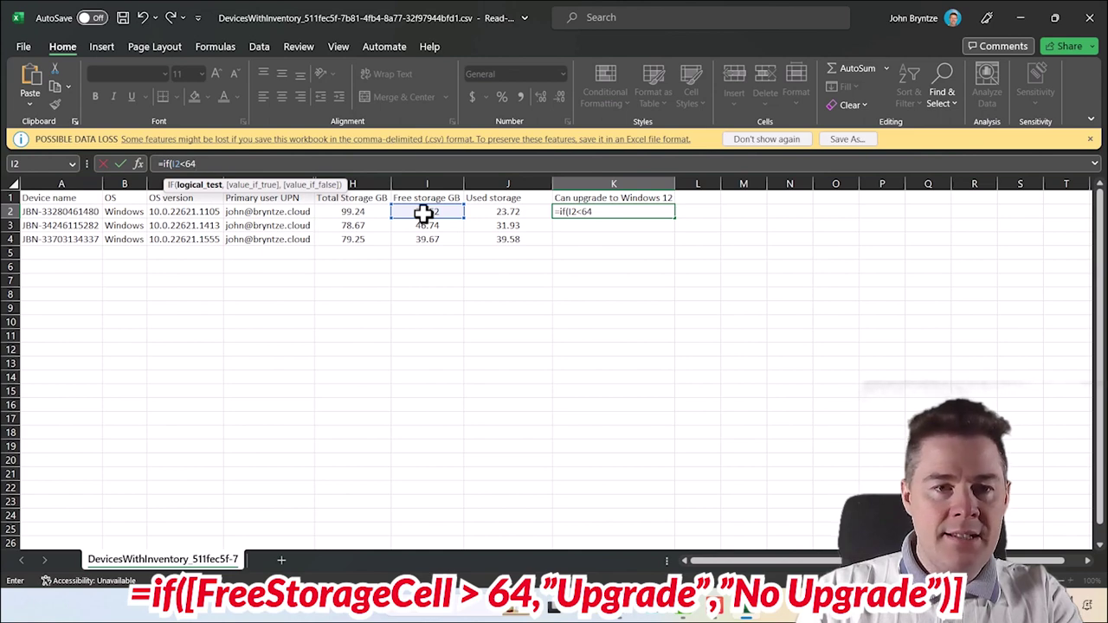
text(,)
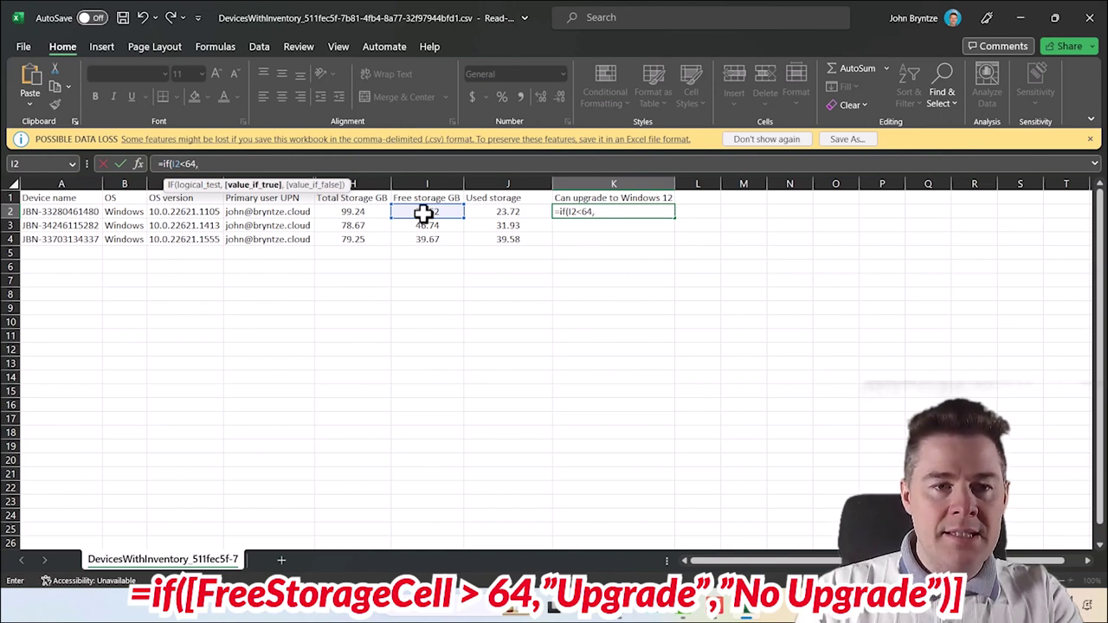
text(Upg)
key(BackSpace)
key(BackSpace)
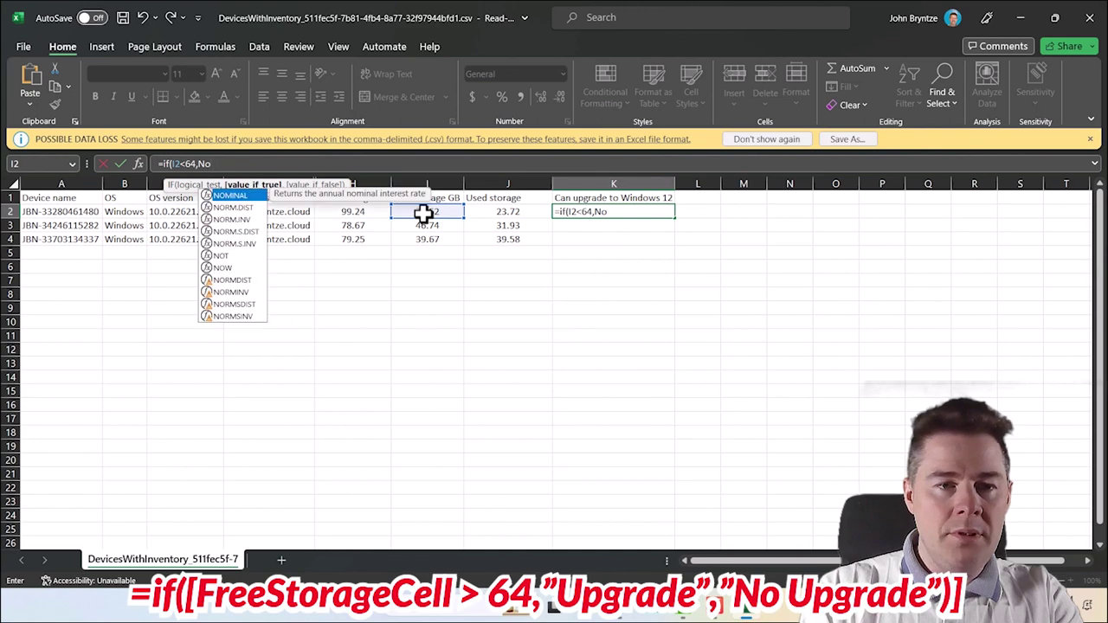
key(BackSpace)
text("N)
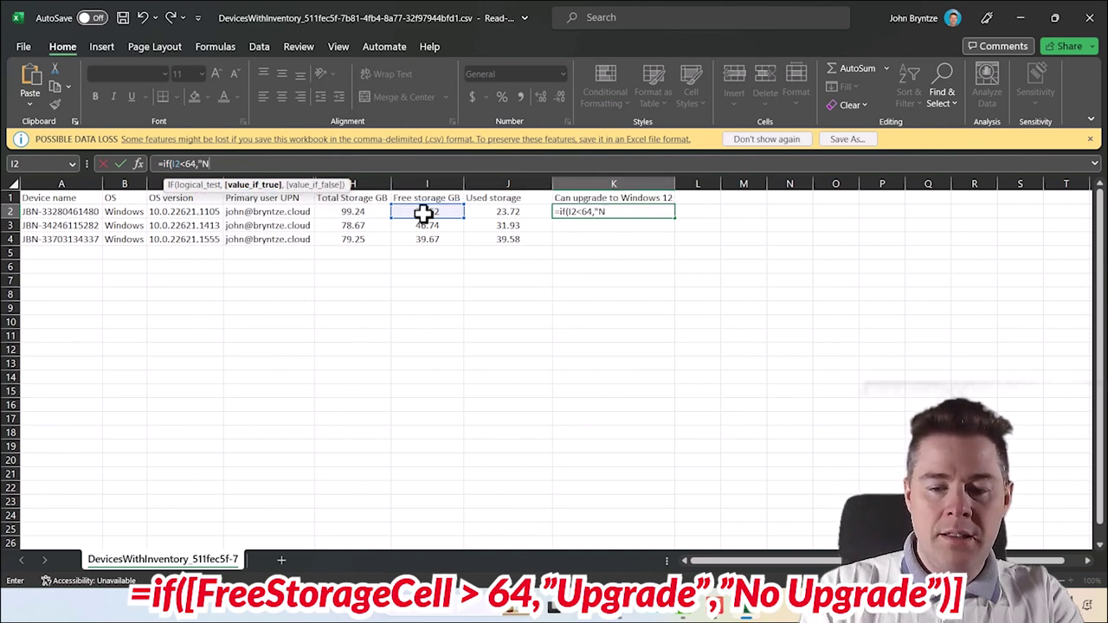
text(o upgrade")
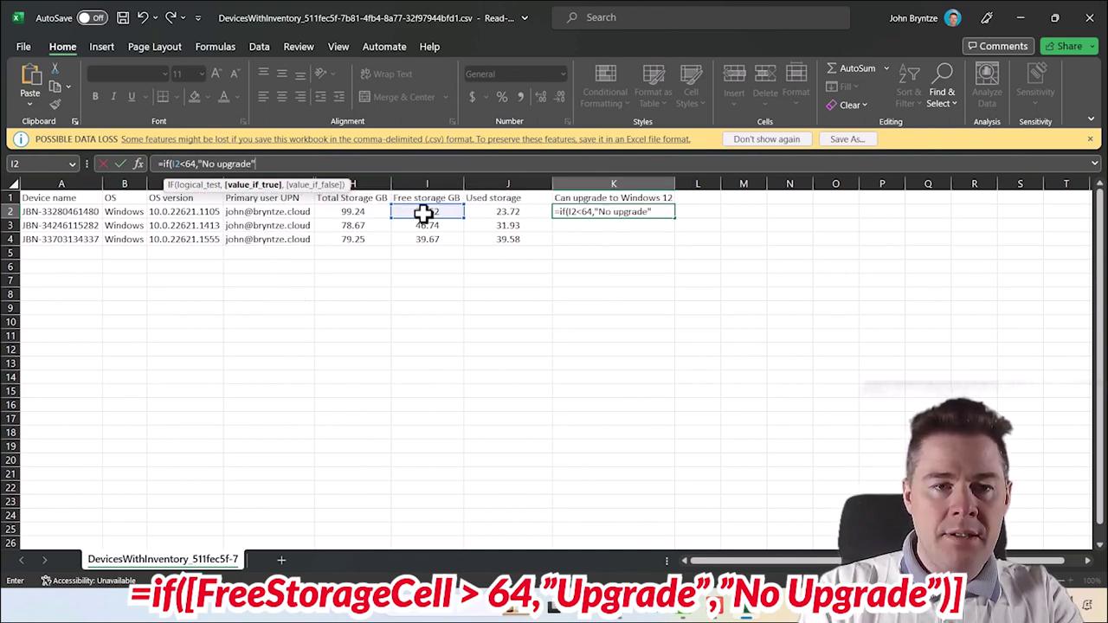
text(,"Upgrade)
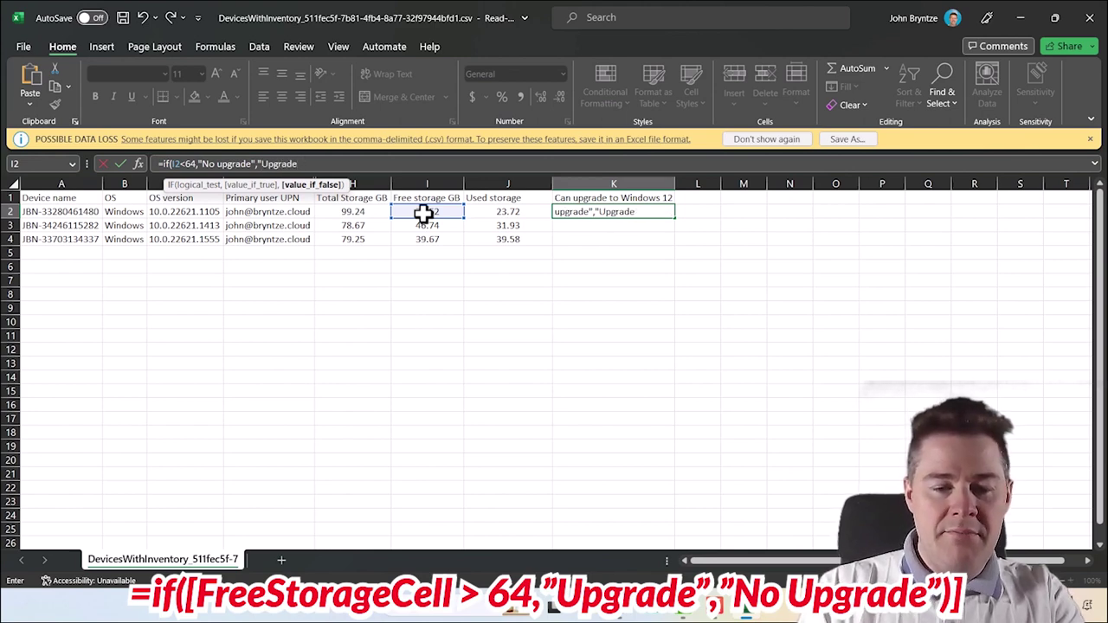
text())
key(Return)
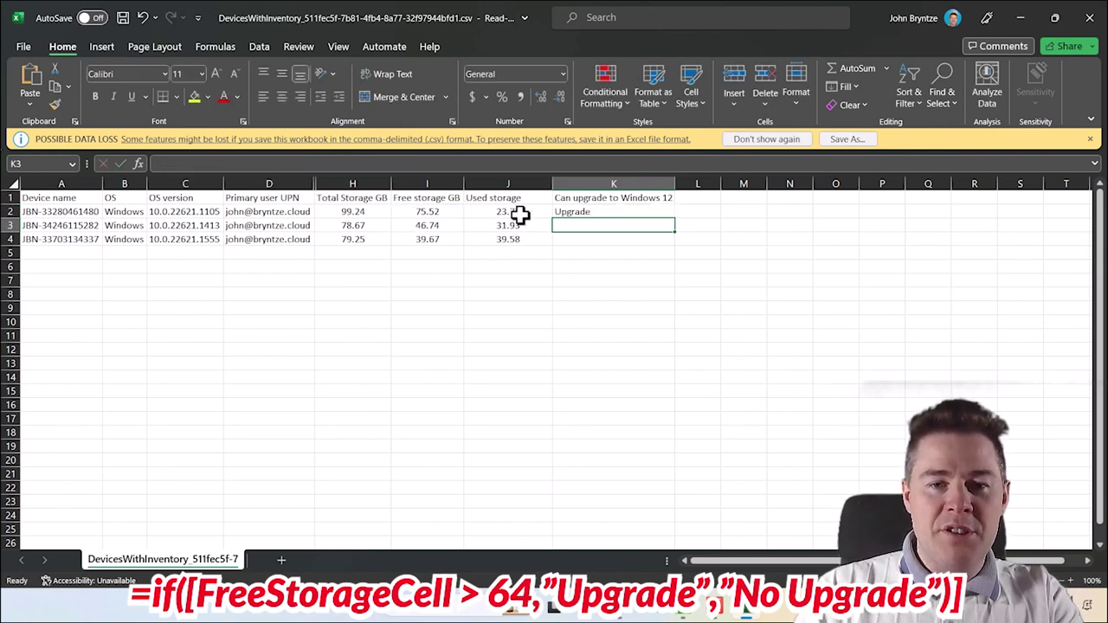
Fill the K2 IF formula down to K3 and K4.
click(571, 211)
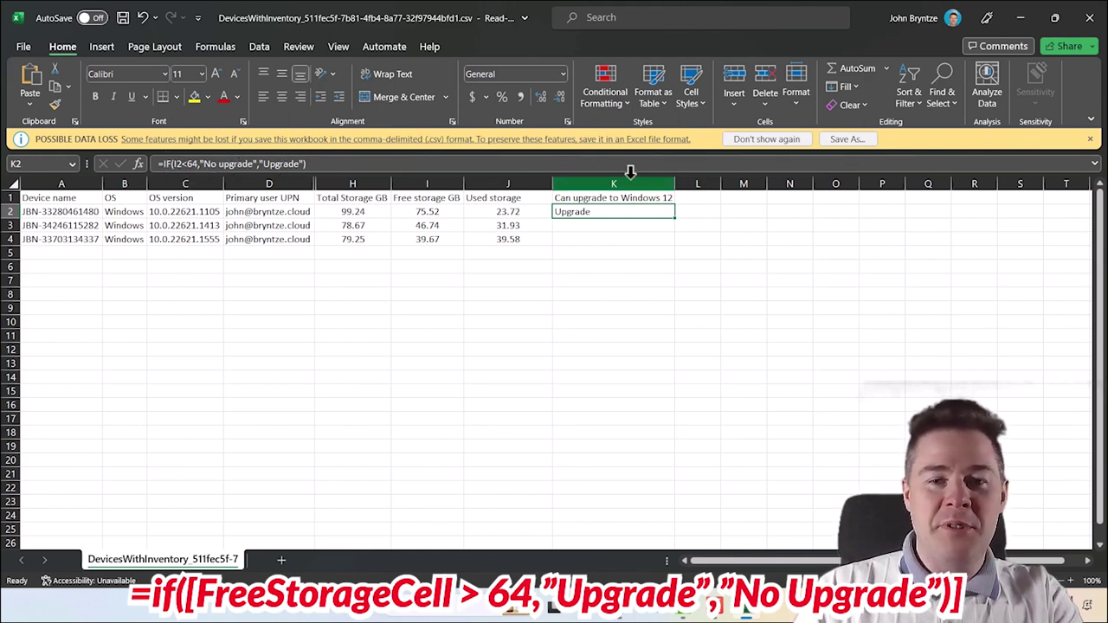
drag(674, 217, 676, 245)
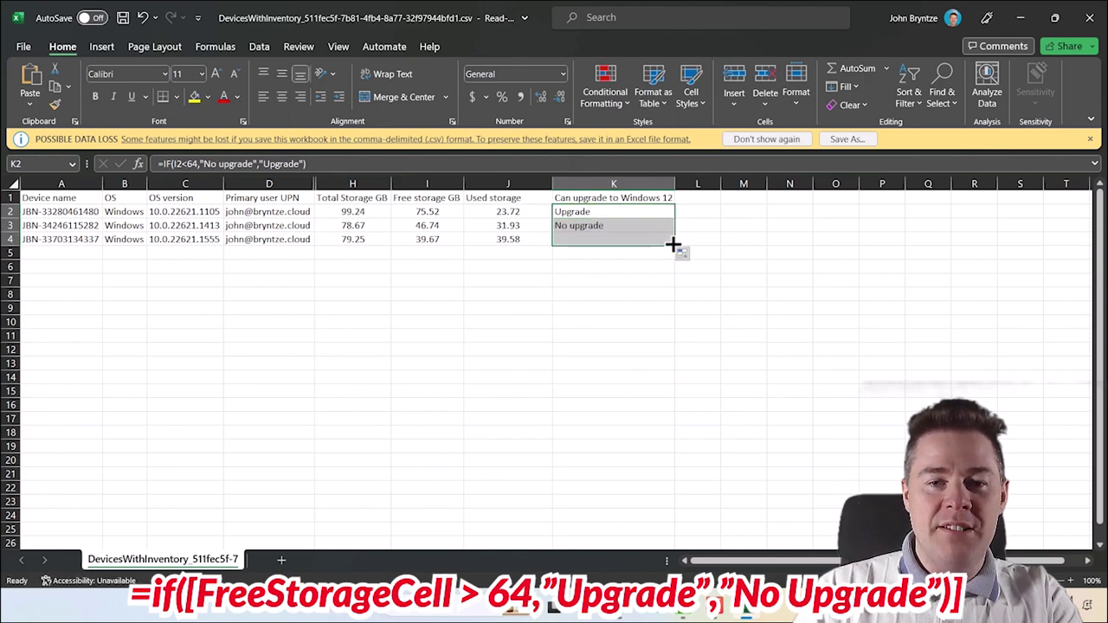
click(577, 213)
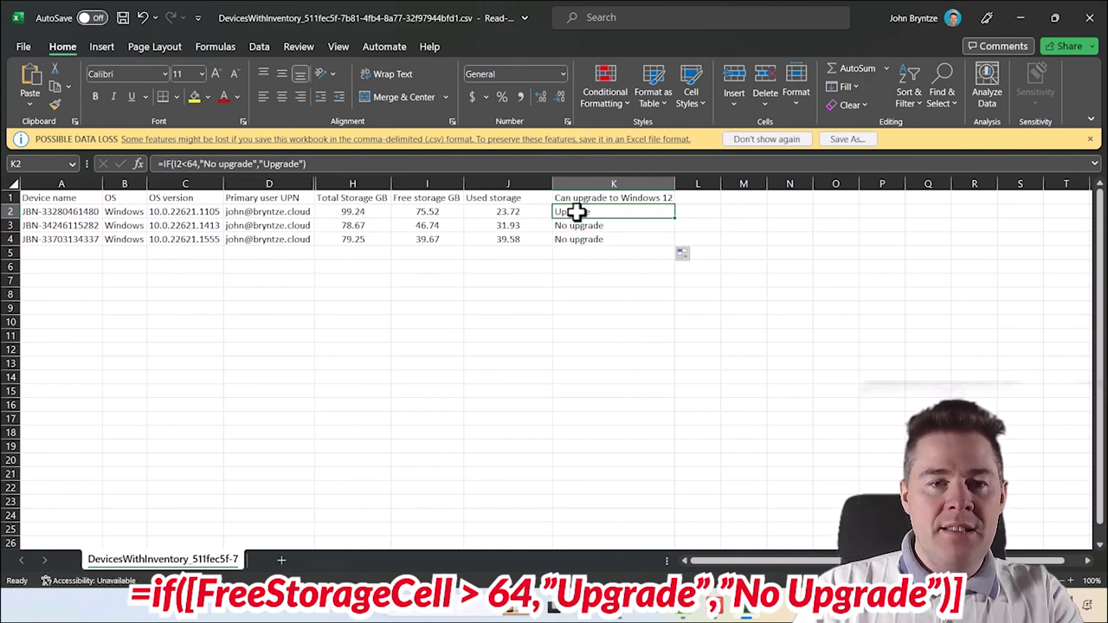
Correct K2's formula to =IF(I2>64,"Upgrade","No Upgrade").
click(184, 163)
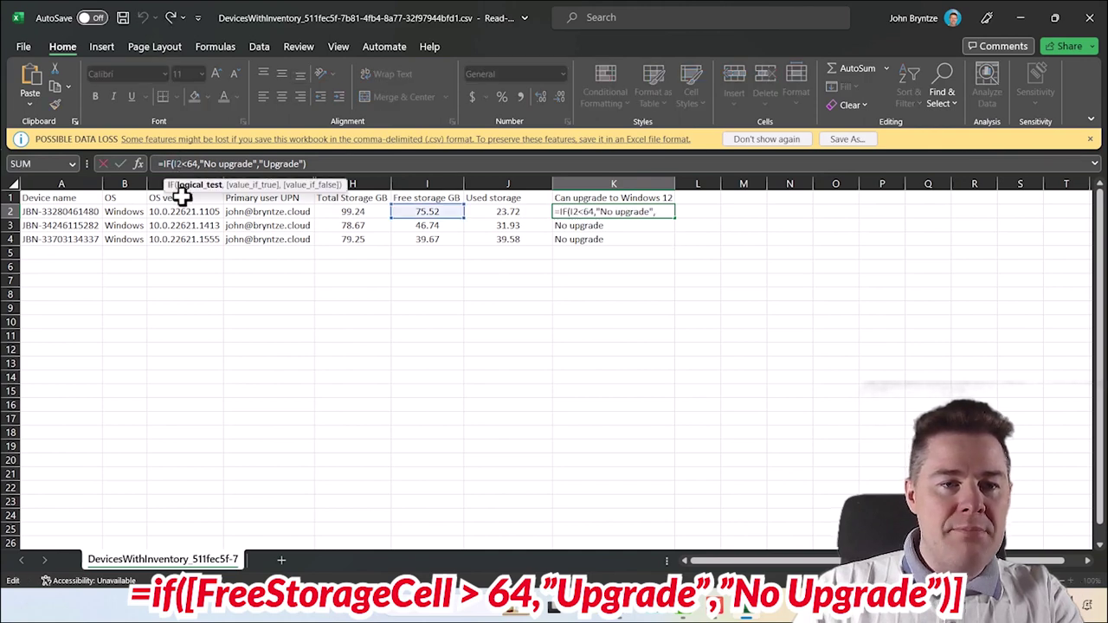
key(BackSpace)
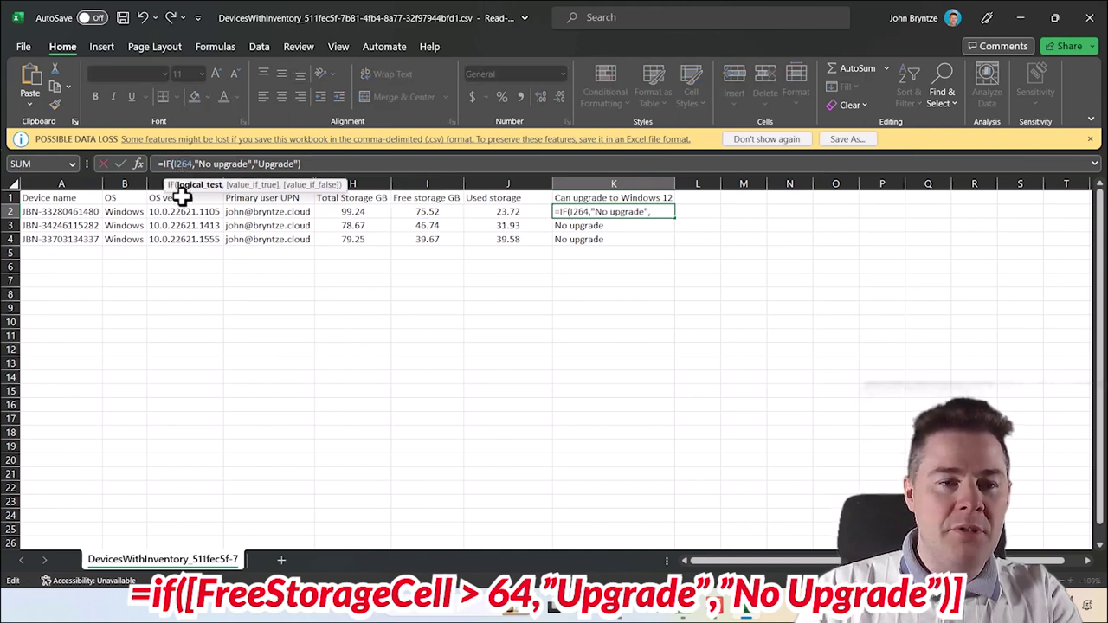
text(>)
key(BackSpace)
text(>)
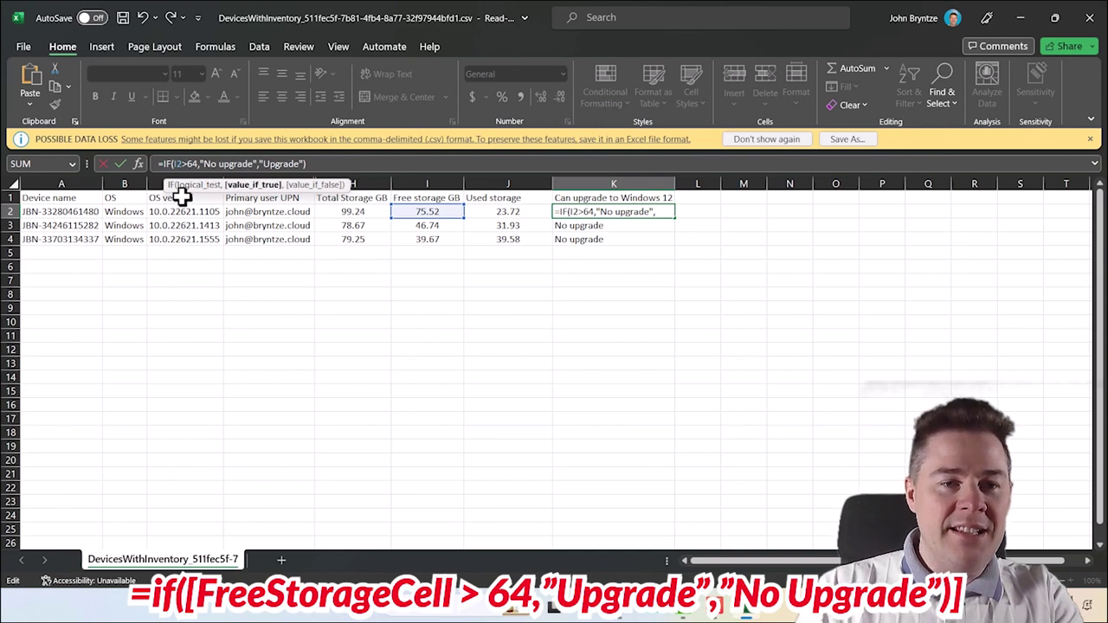
key(BackSpace)
key(BackSpace)
key(BackSpace)
key(BackSpace)
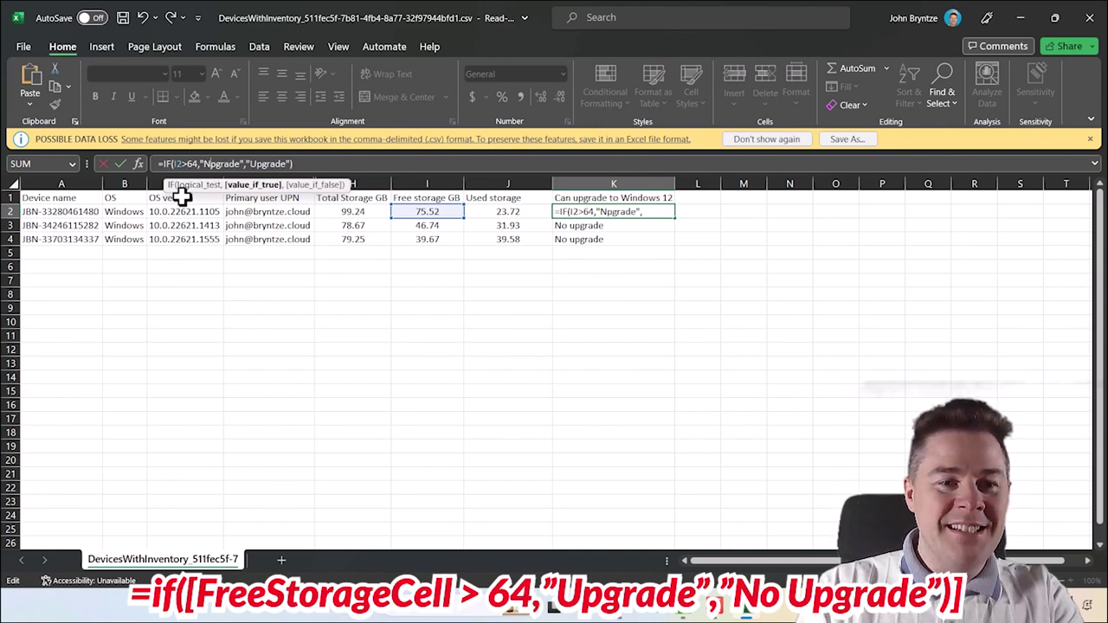
text(U)
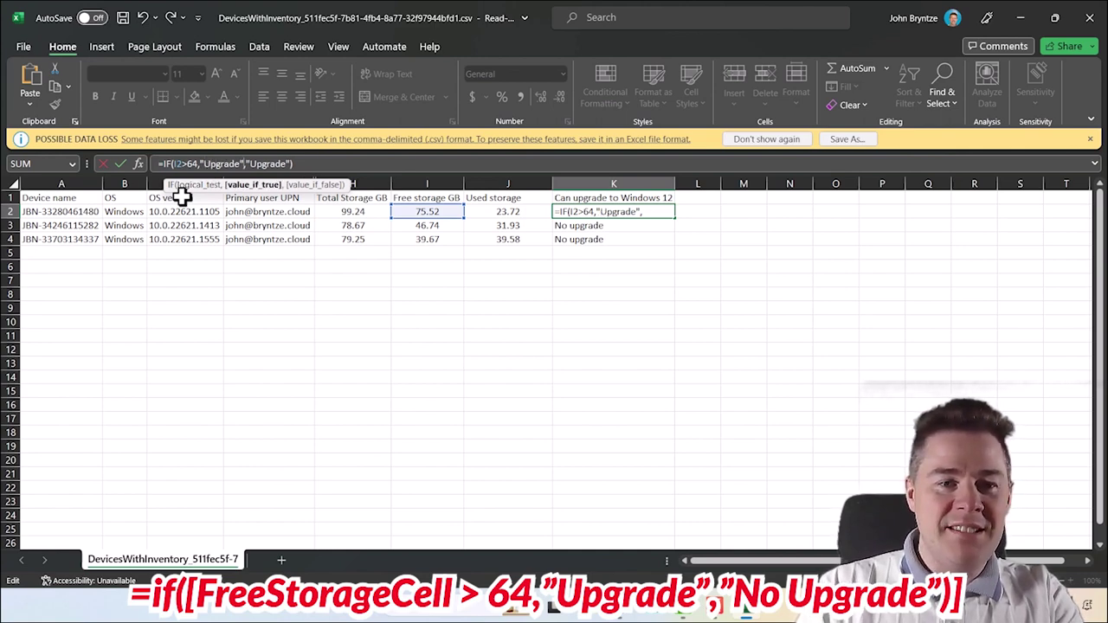
key(Right)
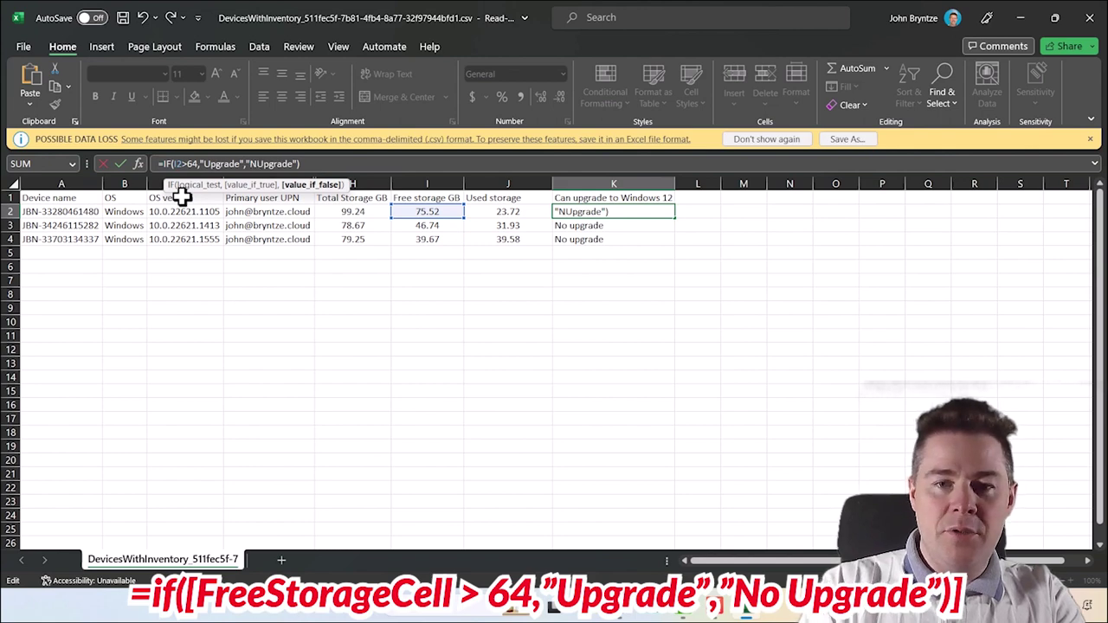
key(Return)
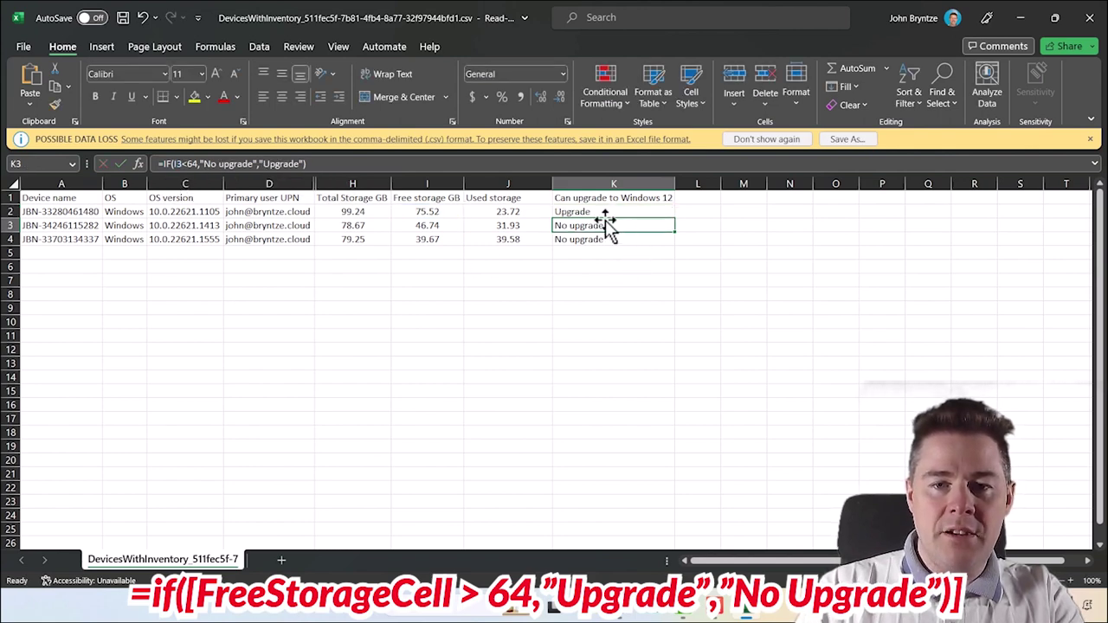
Fill the corrected upgrade formula from K2 down through K4.
click(602, 212)
drag(676, 220, 676, 248)
click(627, 293)
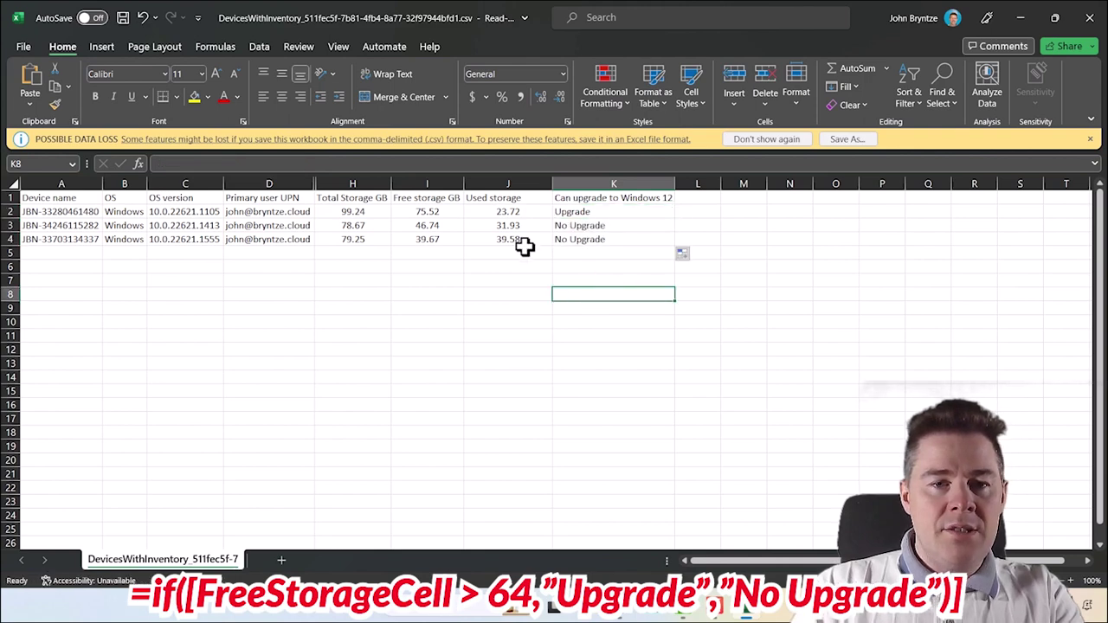
Start Save As with the Excel Workbook (*.xlsx) format.
click(26, 48)
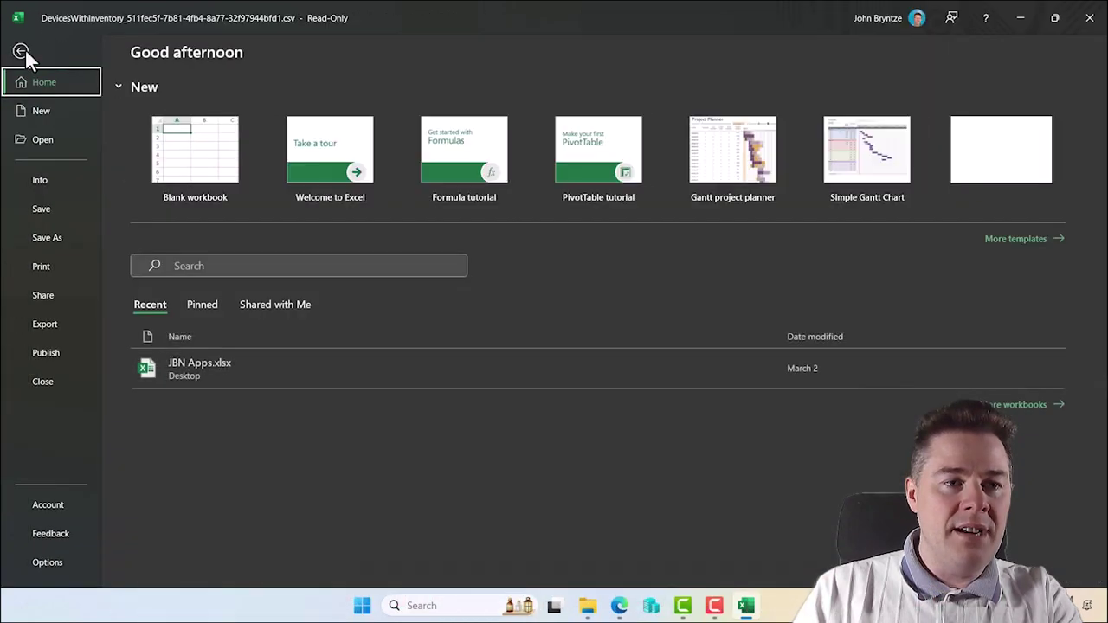
click(46, 234)
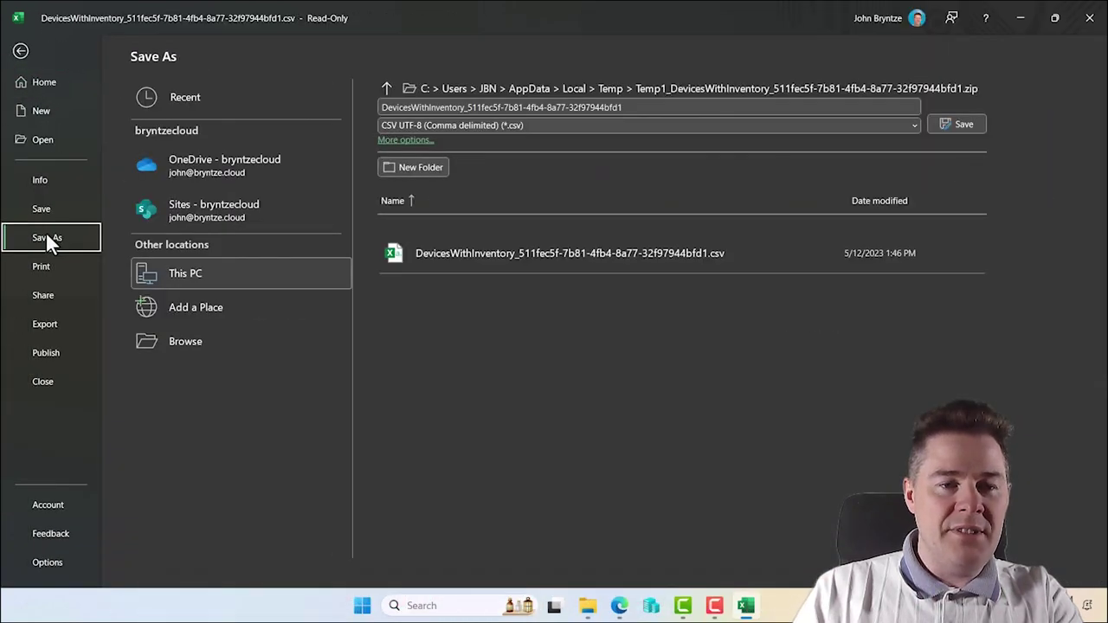
click(518, 126)
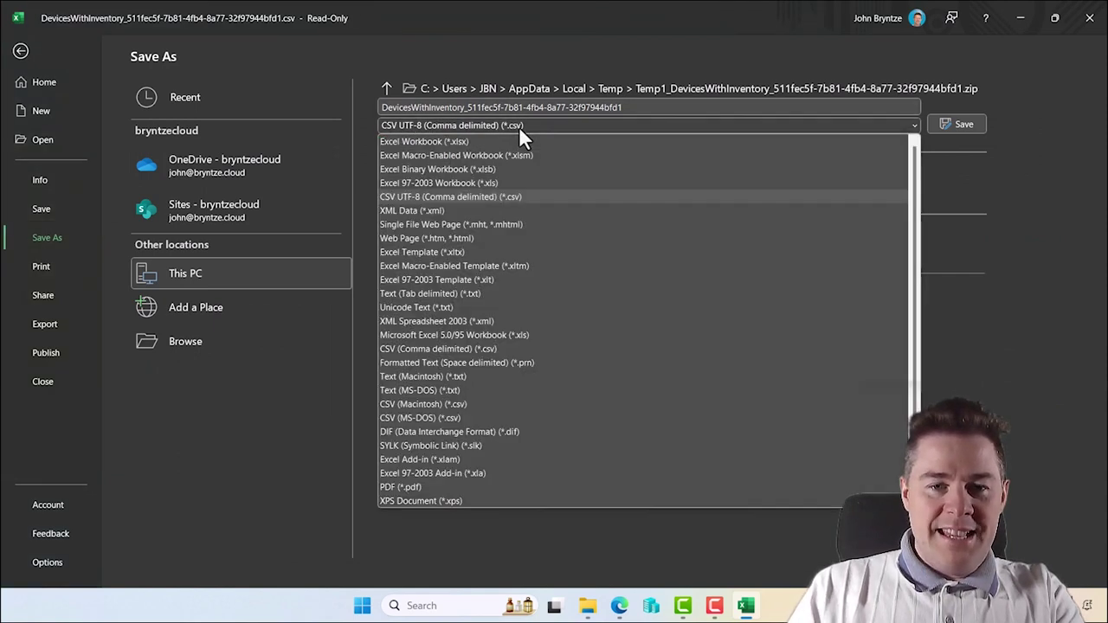
click(470, 141)
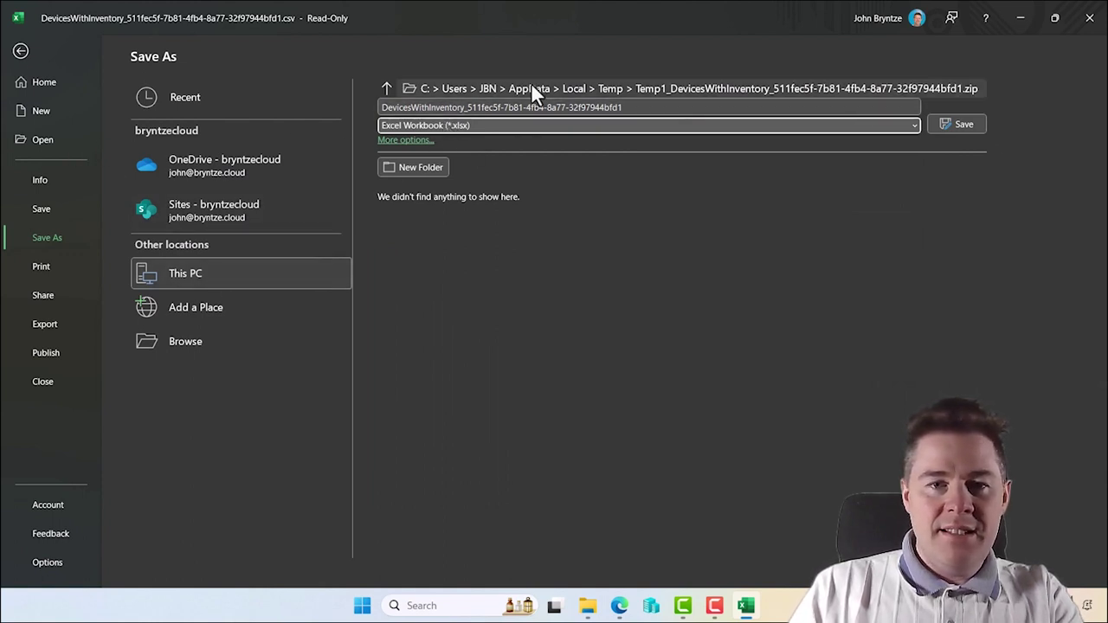
Save to the Desktop under the name 2023DevicesDiskspaceInfo.
click(437, 108)
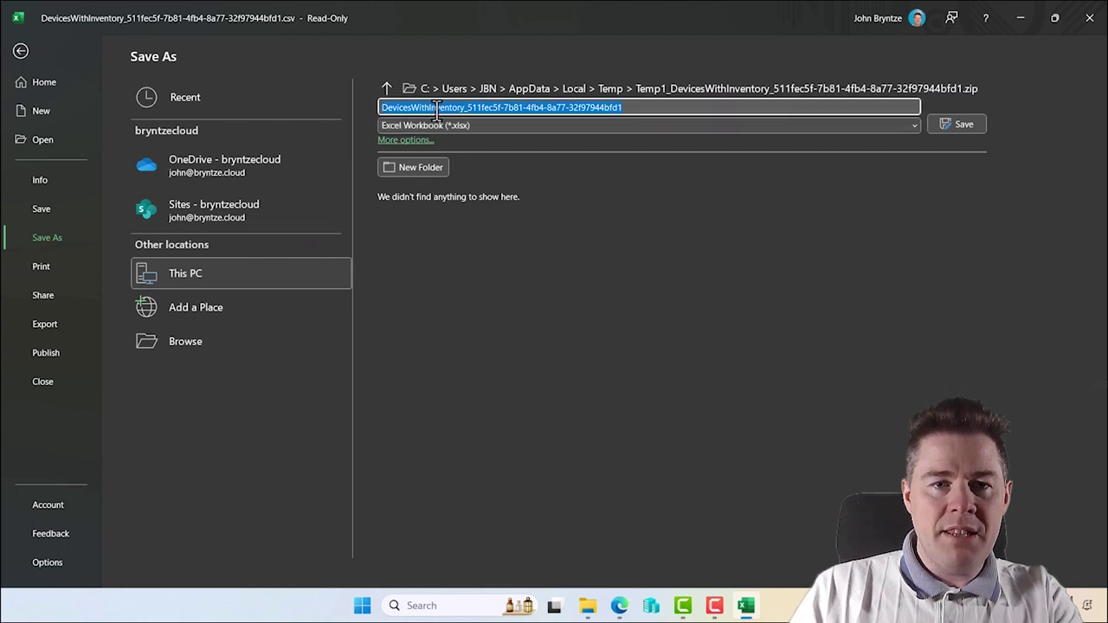
click(387, 90)
click(387, 89)
click(386, 89)
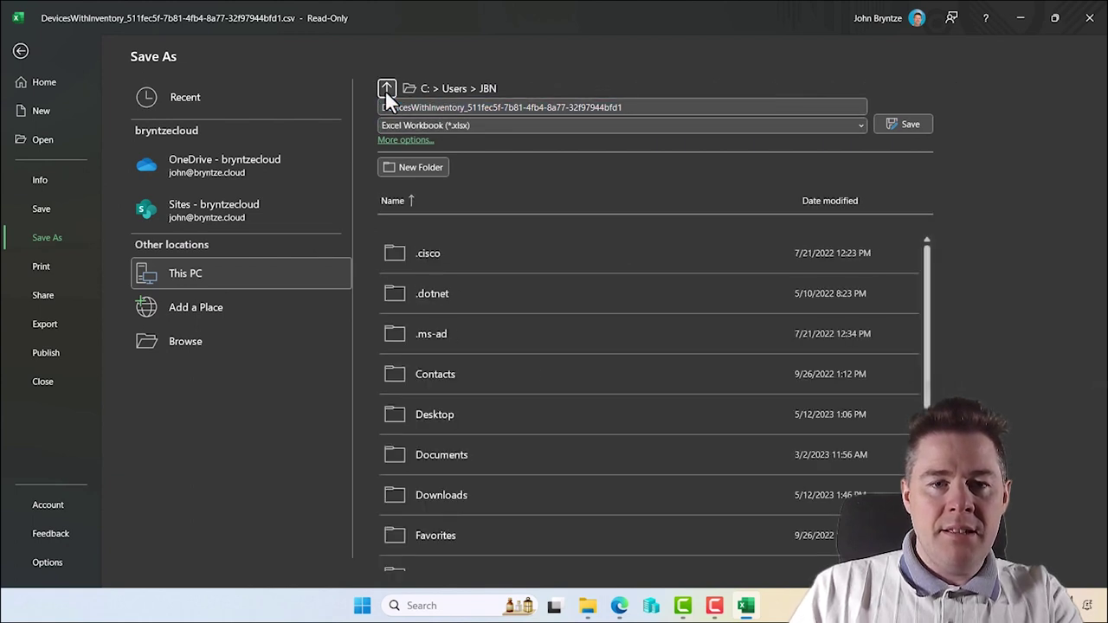
click(434, 413)
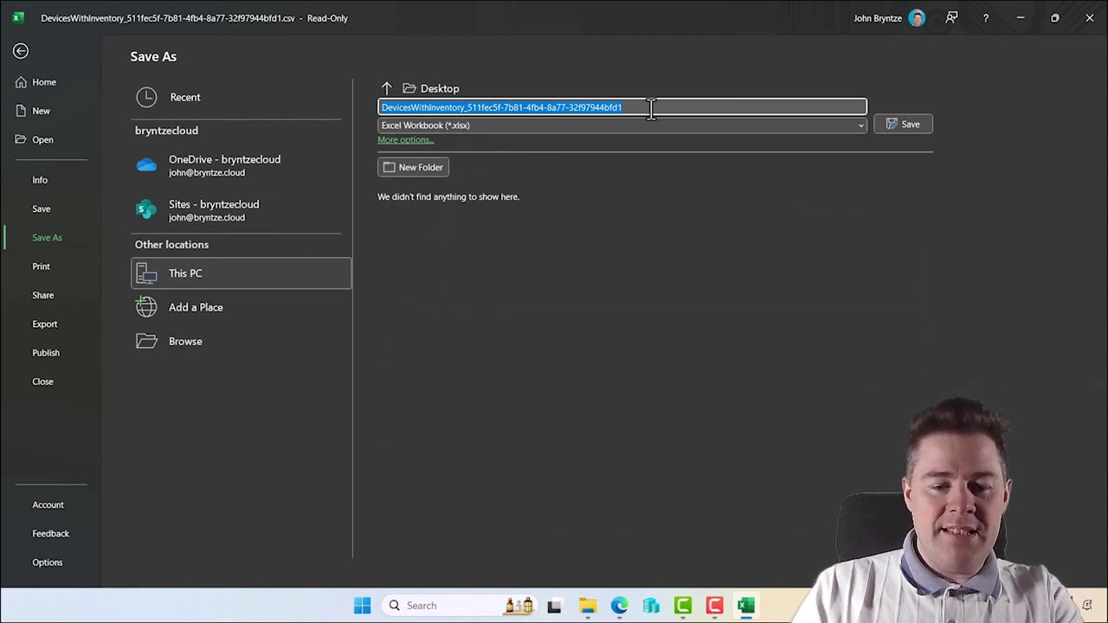
text(2023DevicesDiskspaceInfo)
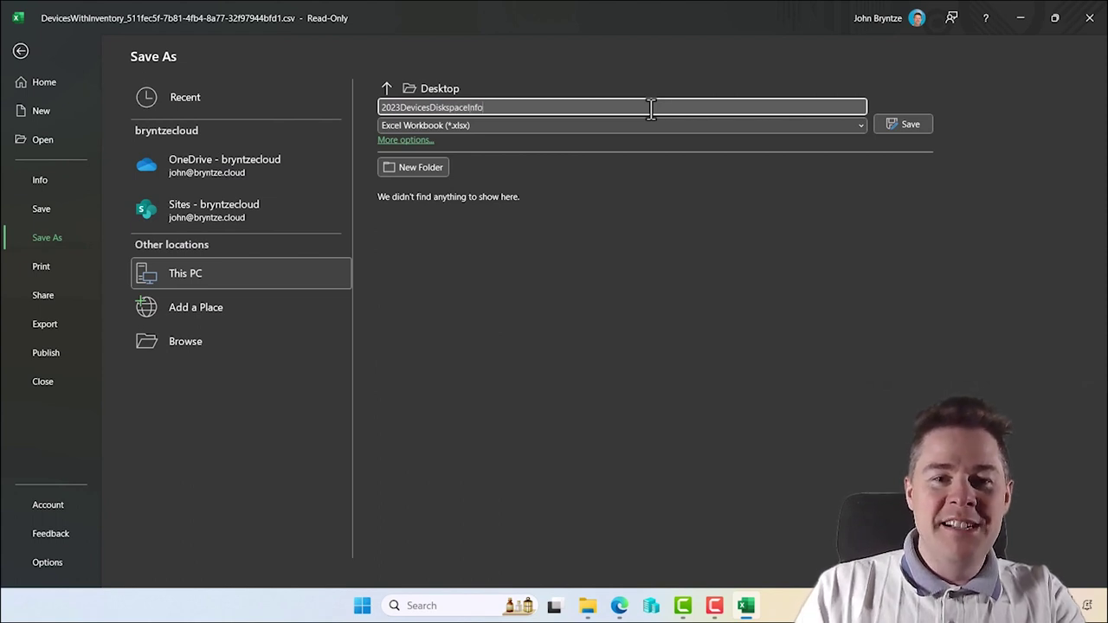
click(906, 125)
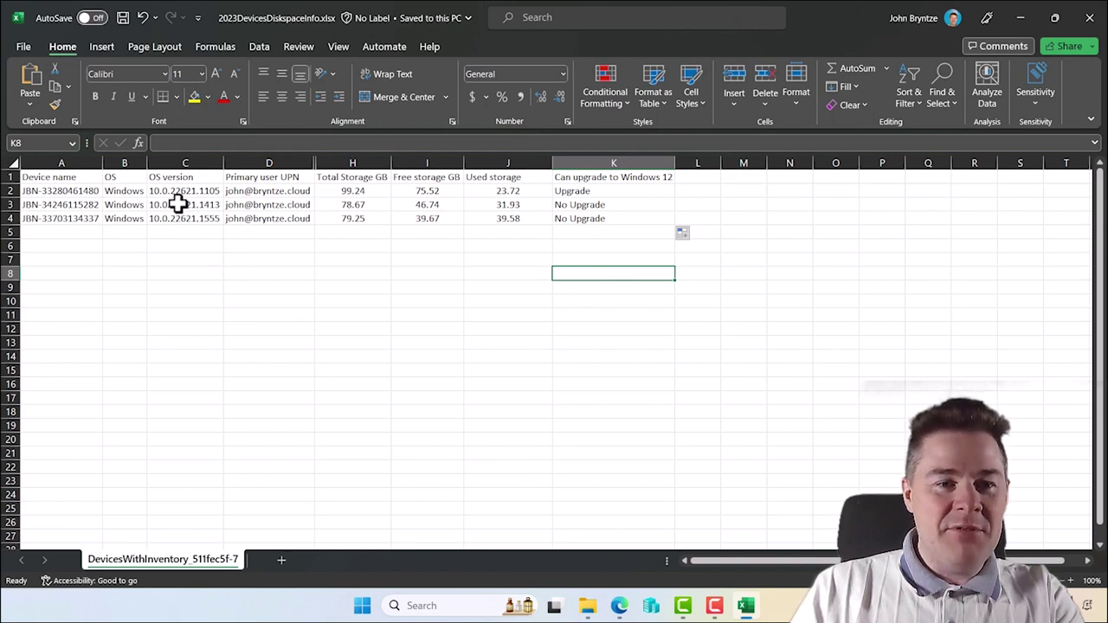
Review the formulas in K2, H2, H3 and I3, then close Excel, saving changes.
drag(60, 189, 55, 219)
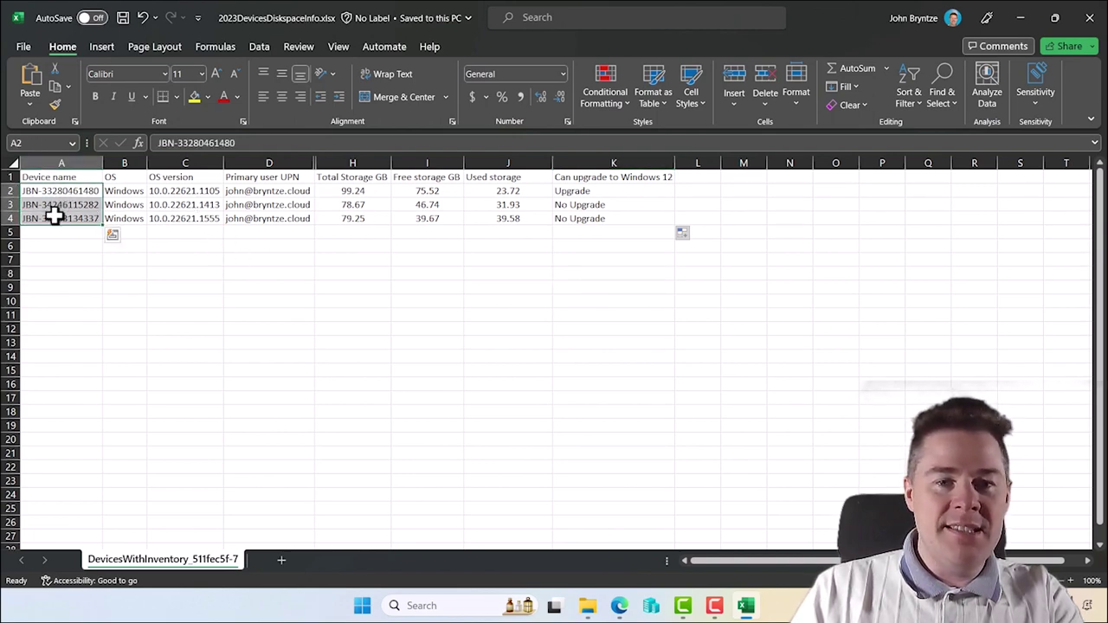
double_click(591, 192)
click(591, 275)
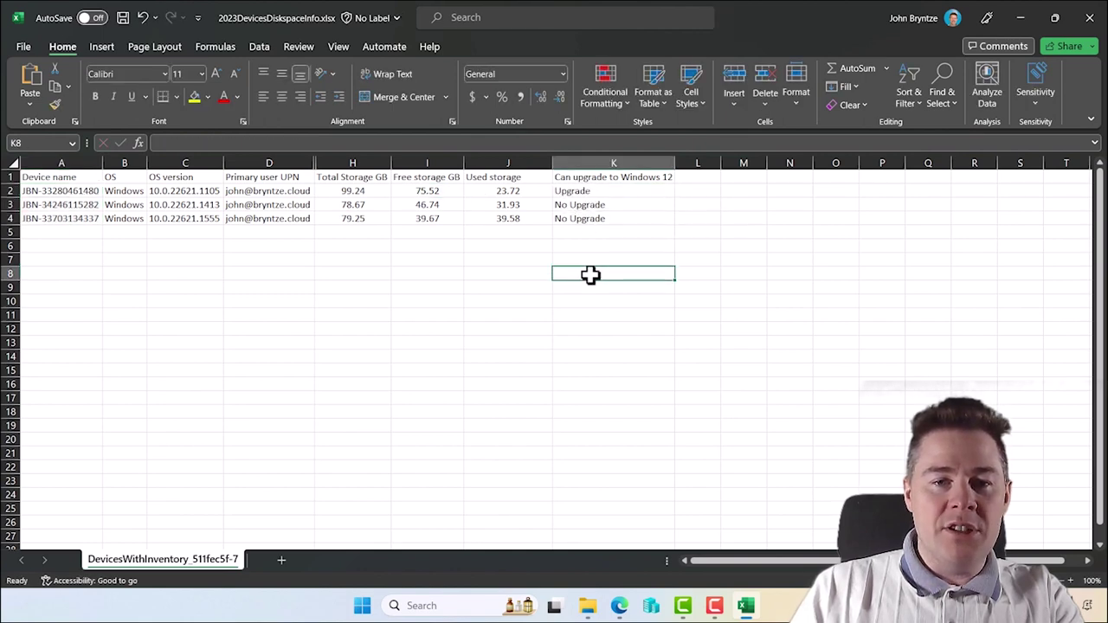
click(350, 192)
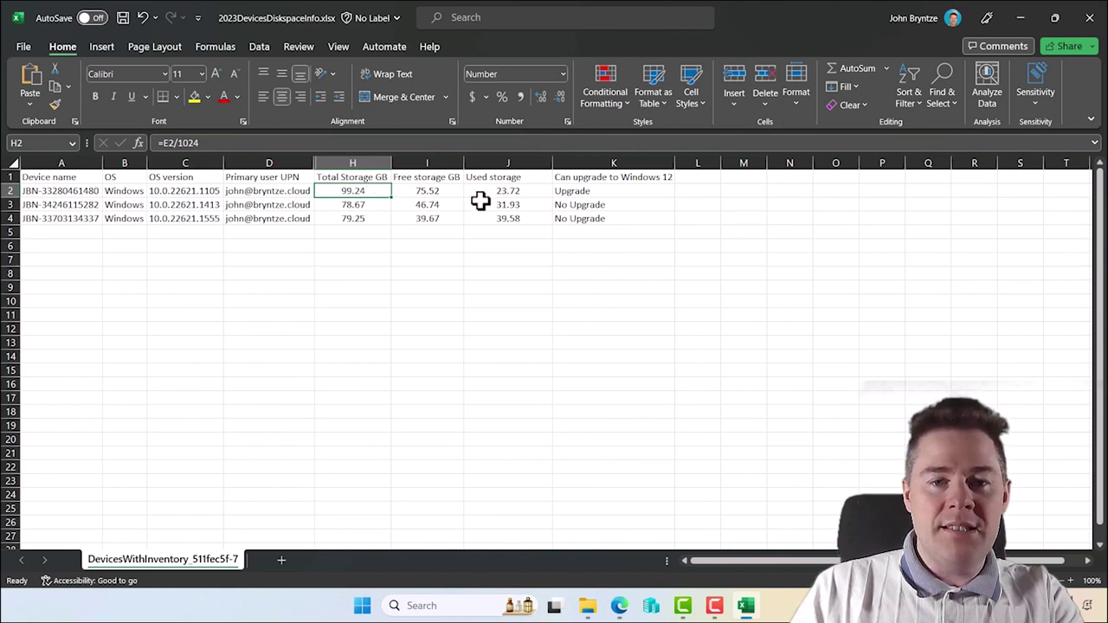
click(353, 208)
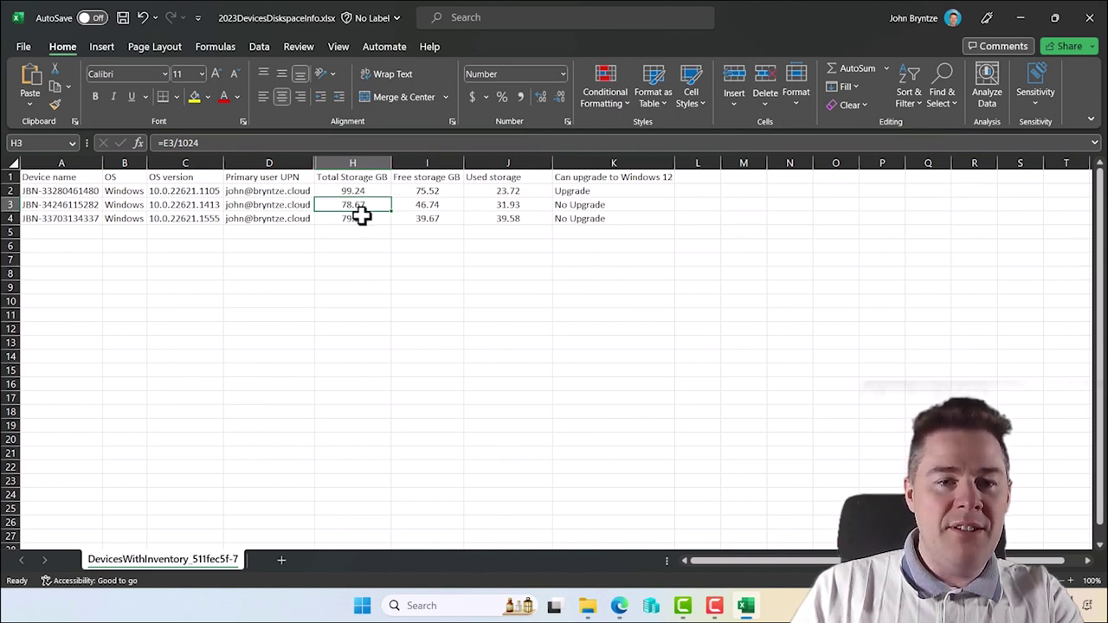
click(429, 208)
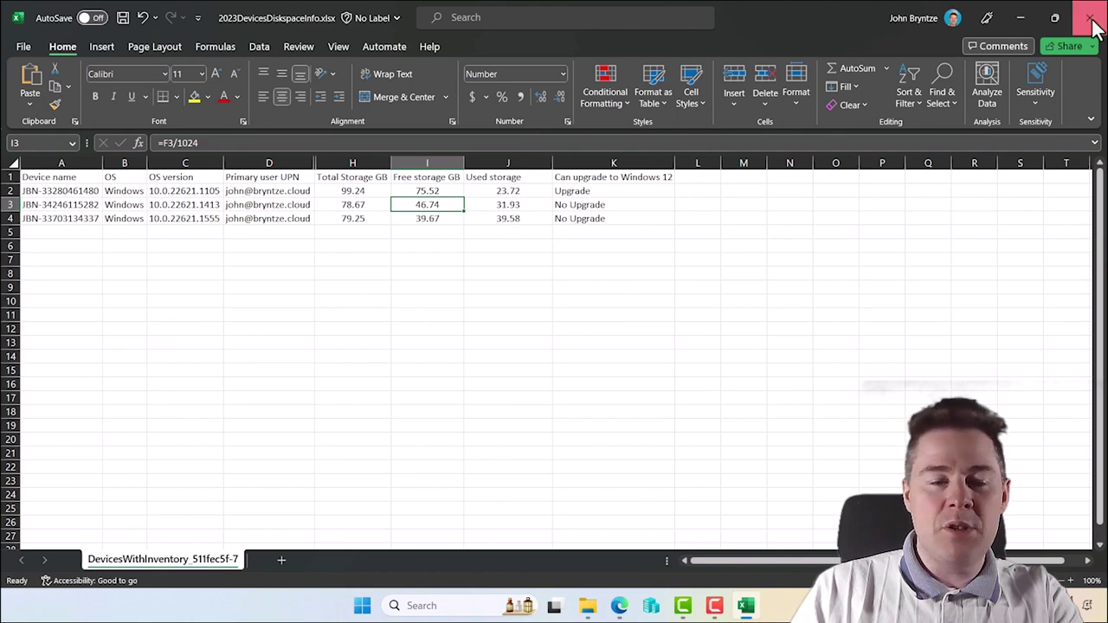
click(1093, 26)
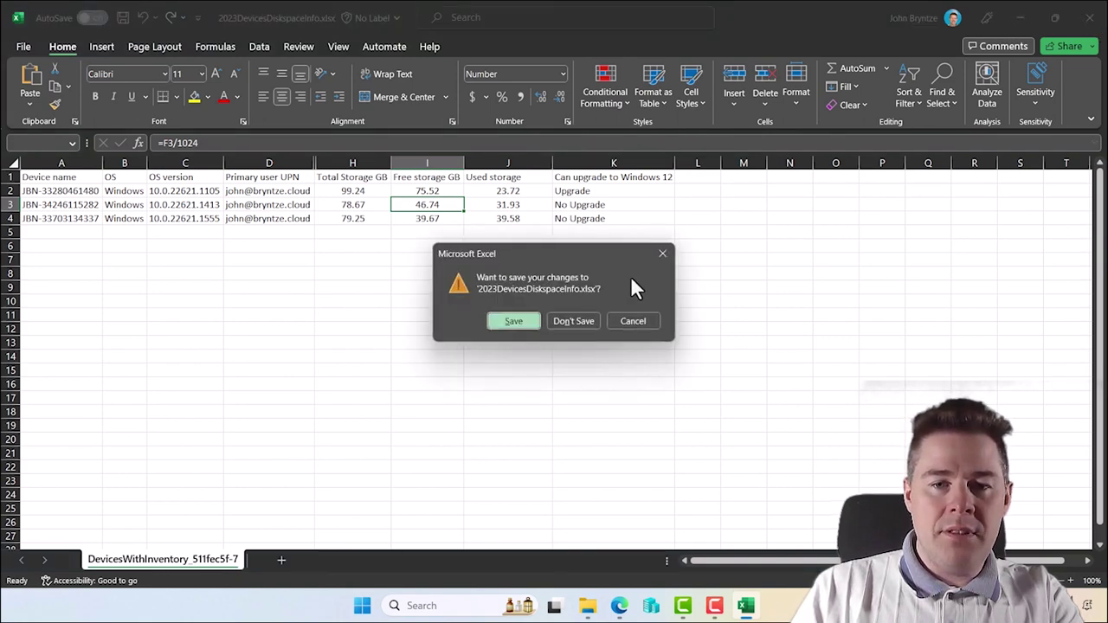
click(511, 322)
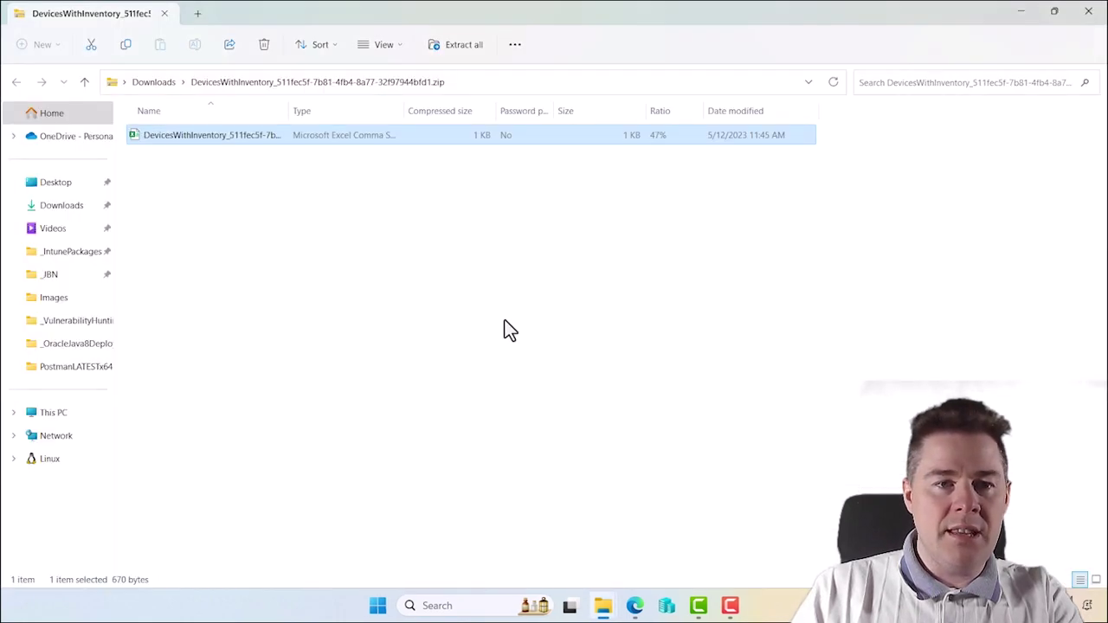
Close File Explorer, reposition the workbook desktop icon, and return to Edge's Intune page.
click(1089, 12)
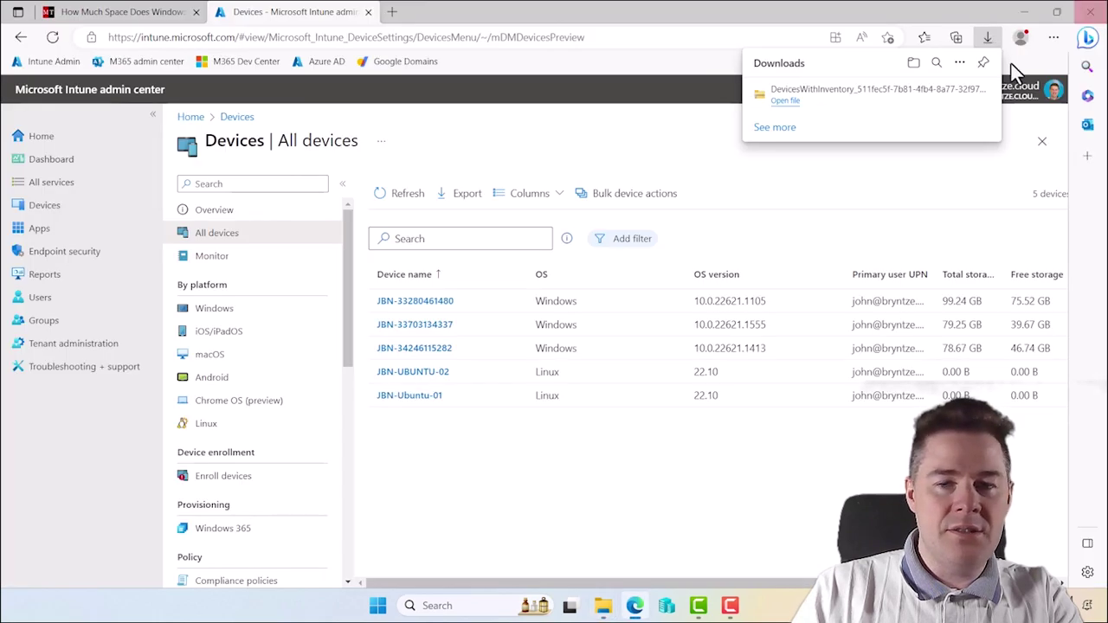
key(alt+F4)
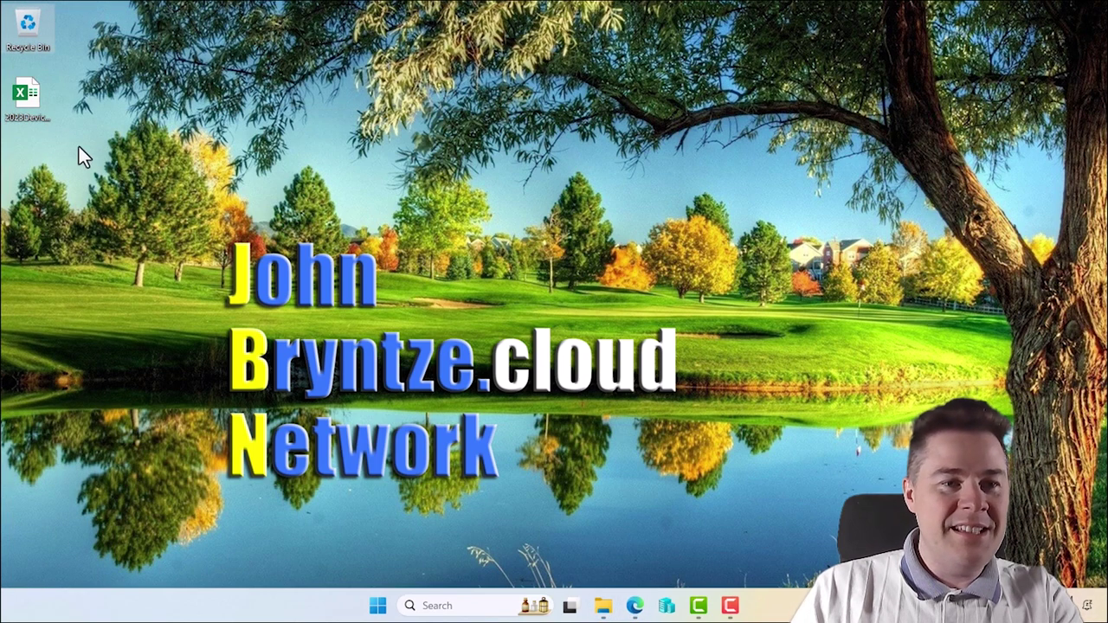
click(23, 110)
drag(23, 111, 84, 94)
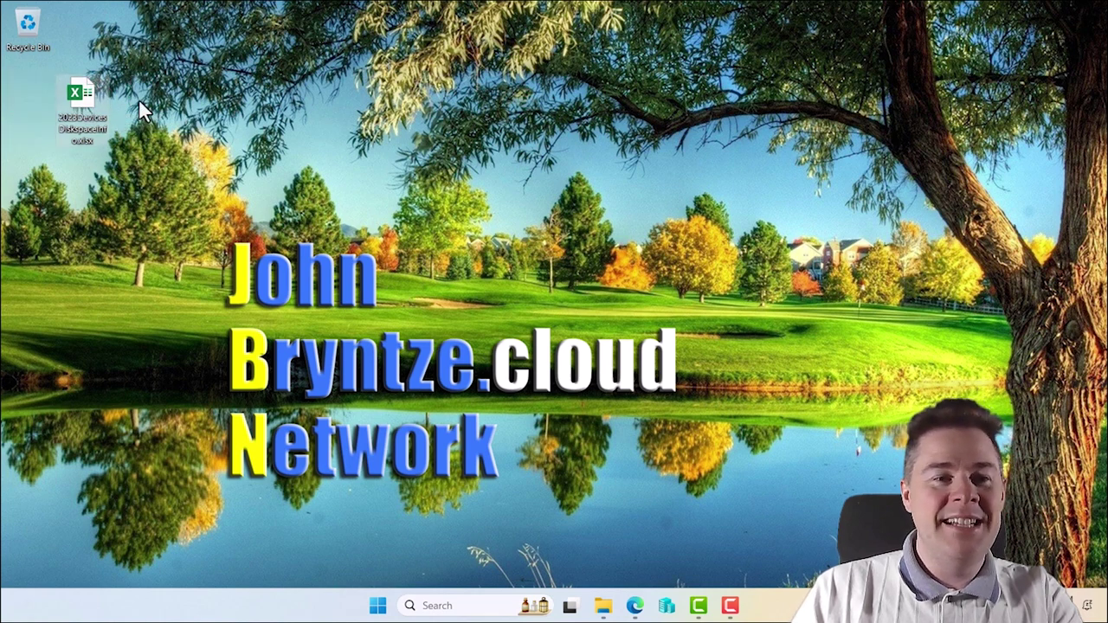
drag(83, 95, 28, 95)
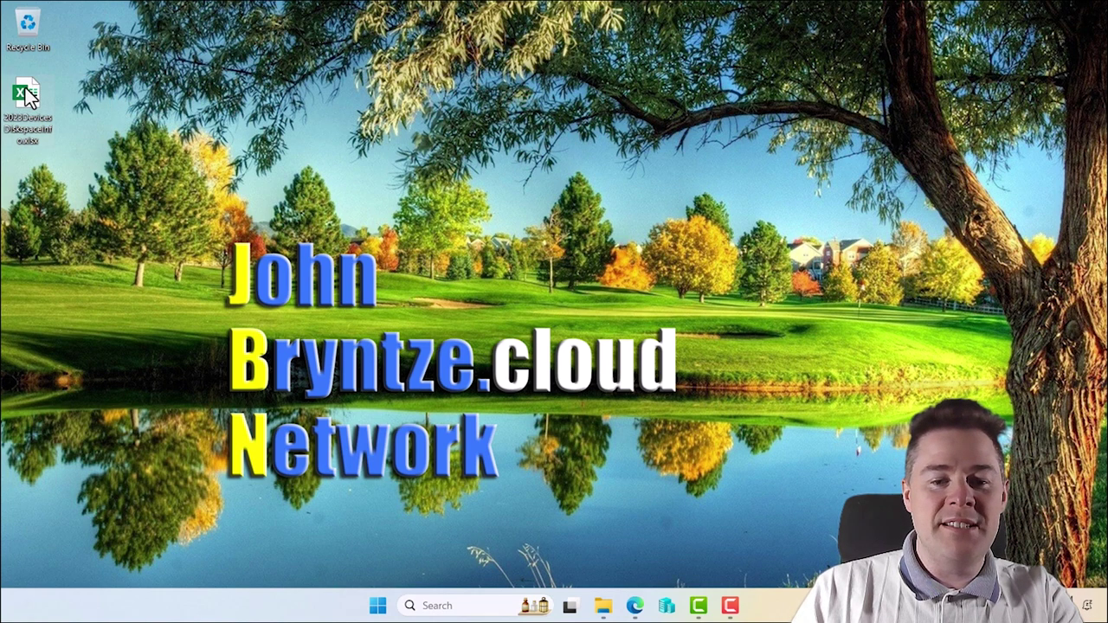
click(635, 605)
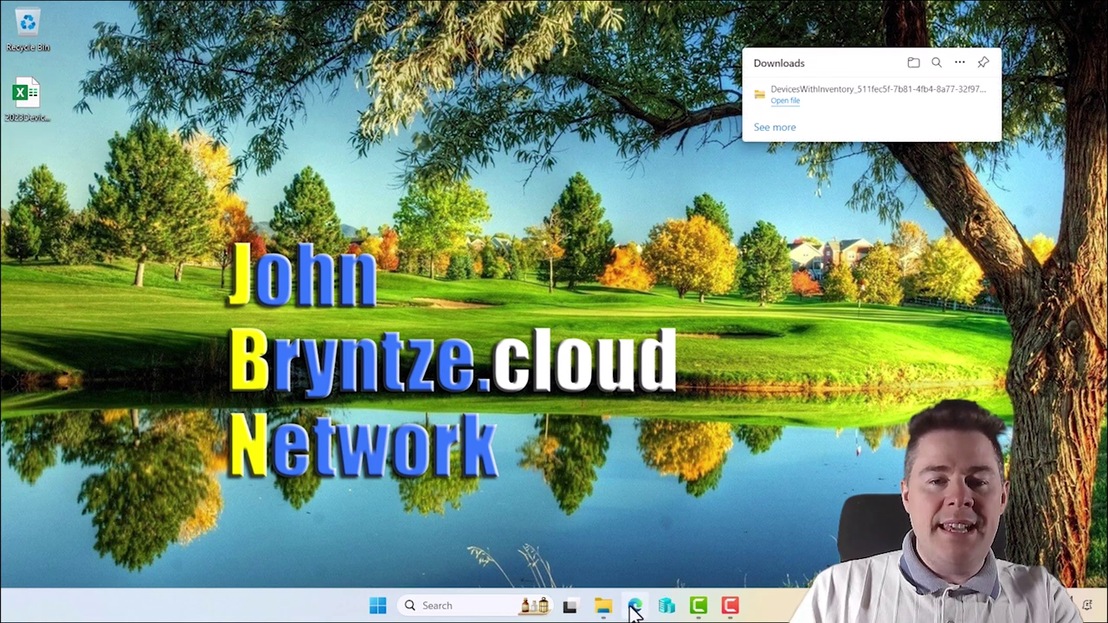